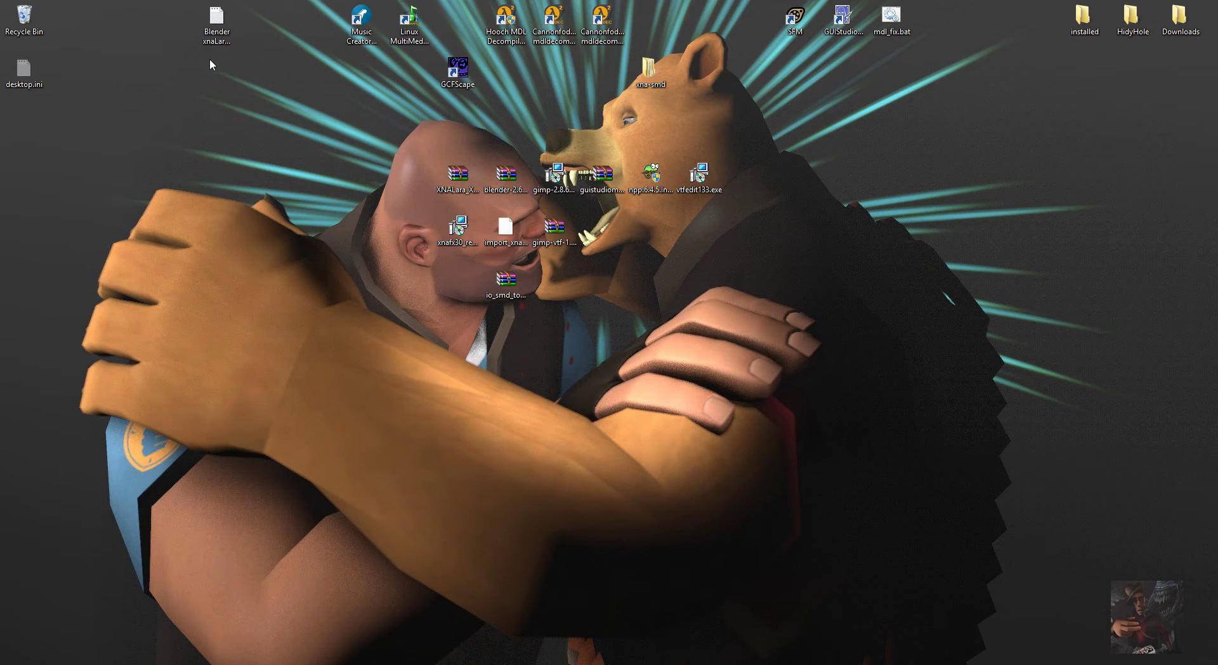
Open the Blender XNALara import script notes and delete the old vtfedit133.exe installer from the desktop
{"action": "double_click", "coordinate": [216, 24]}
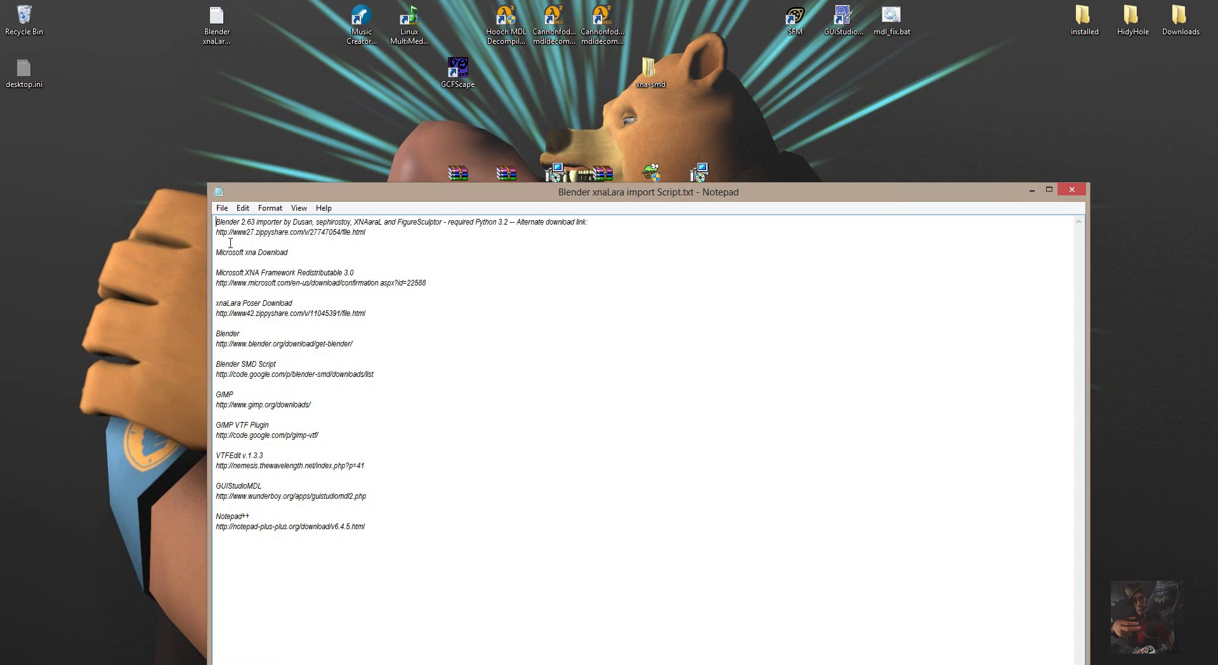
{"action": "left_click_drag", "start_coordinate": [704, 199], "coordinate": [685, 218]}
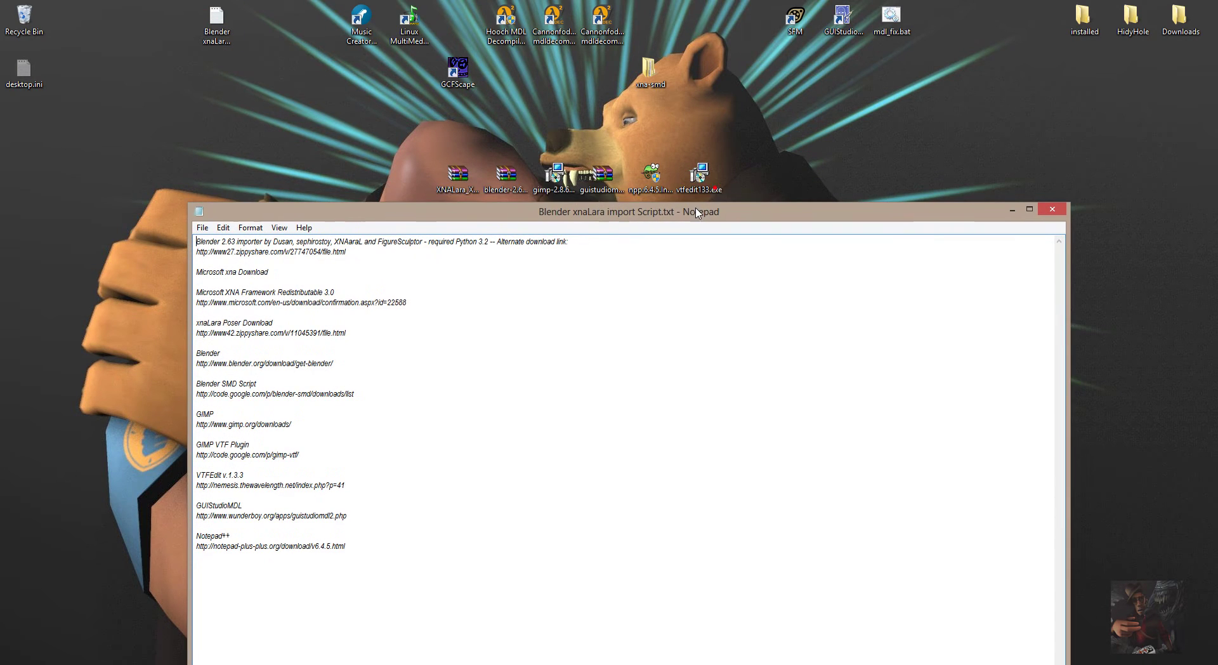
{"action": "right_click", "coordinate": [697, 183]}
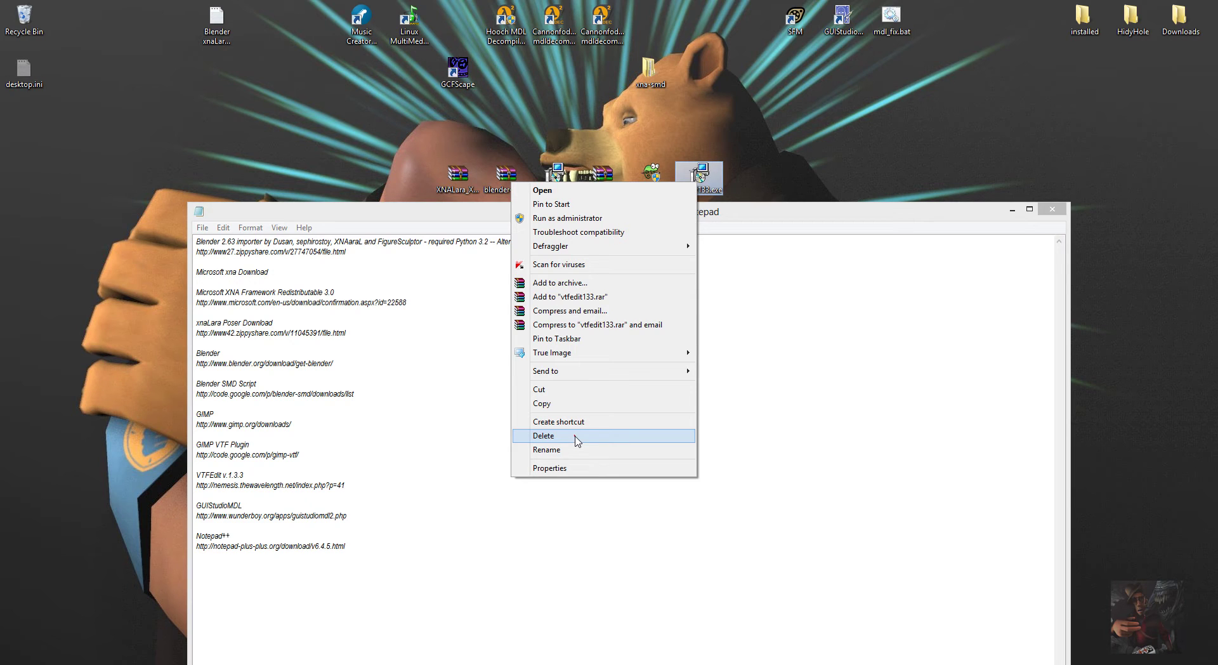
{"action": "left_click", "coordinate": [576, 437]}
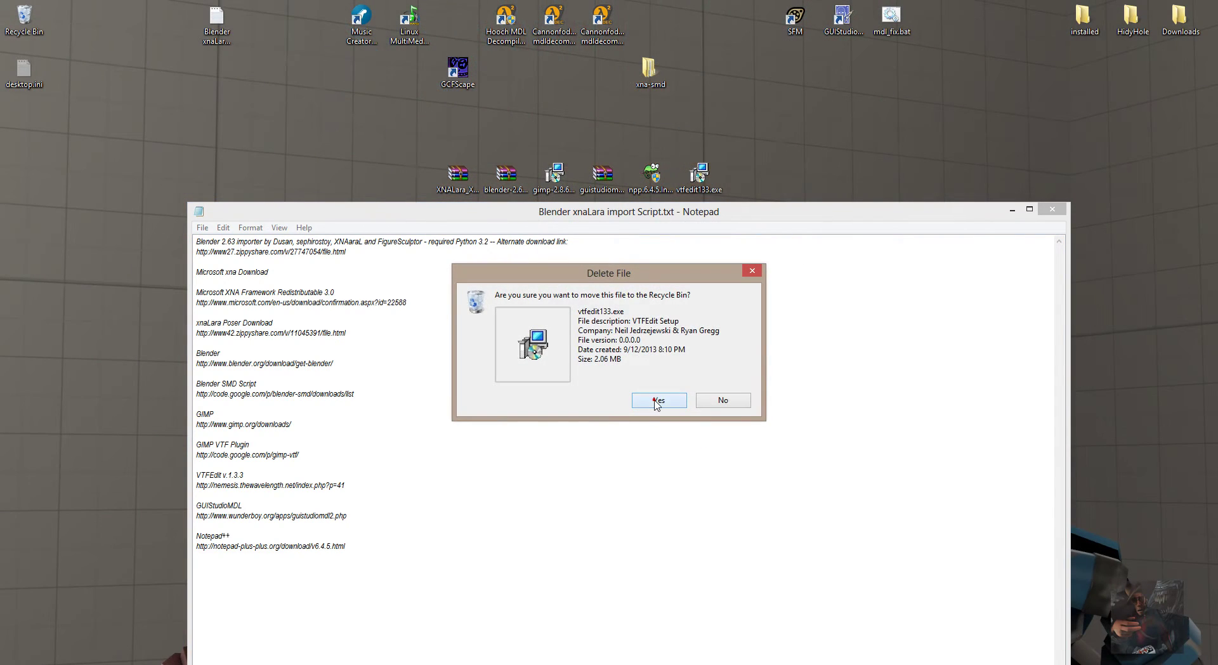
{"action": "left_click", "coordinate": [657, 400]}
{"action": "left_click_drag", "start_coordinate": [786, 212], "coordinate": [862, 70]}
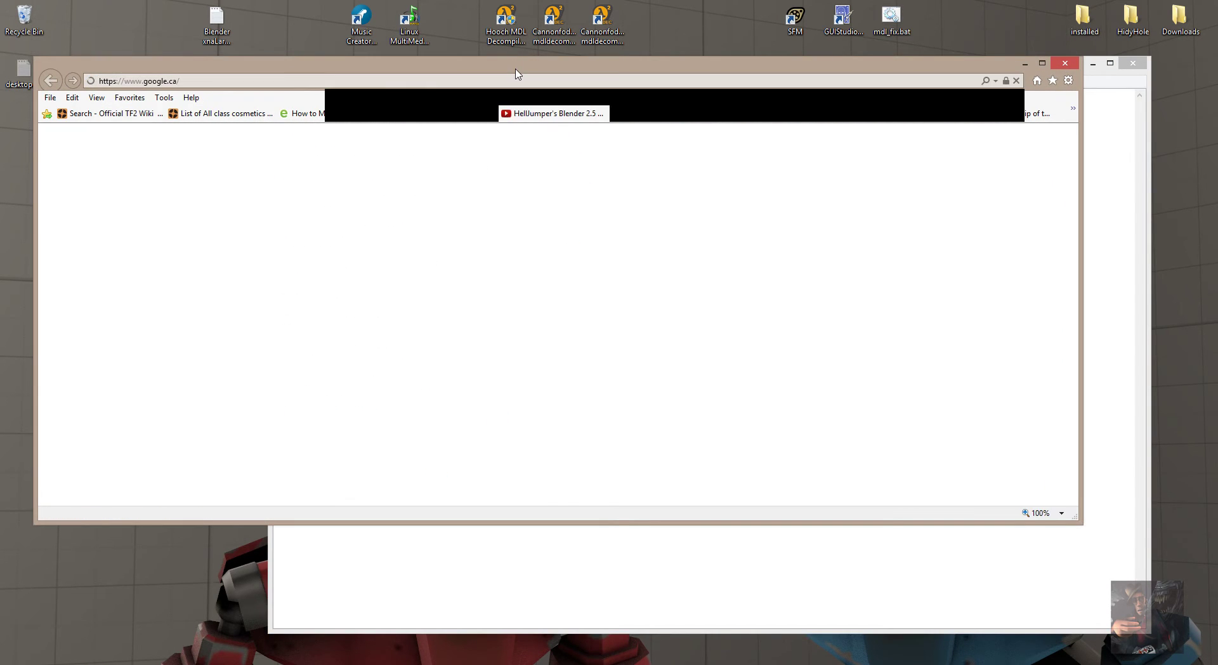
Copy the VTFEdit download link from the Notepad notes
{"action": "left_click_drag", "start_coordinate": [517, 63], "coordinate": [560, 319]}
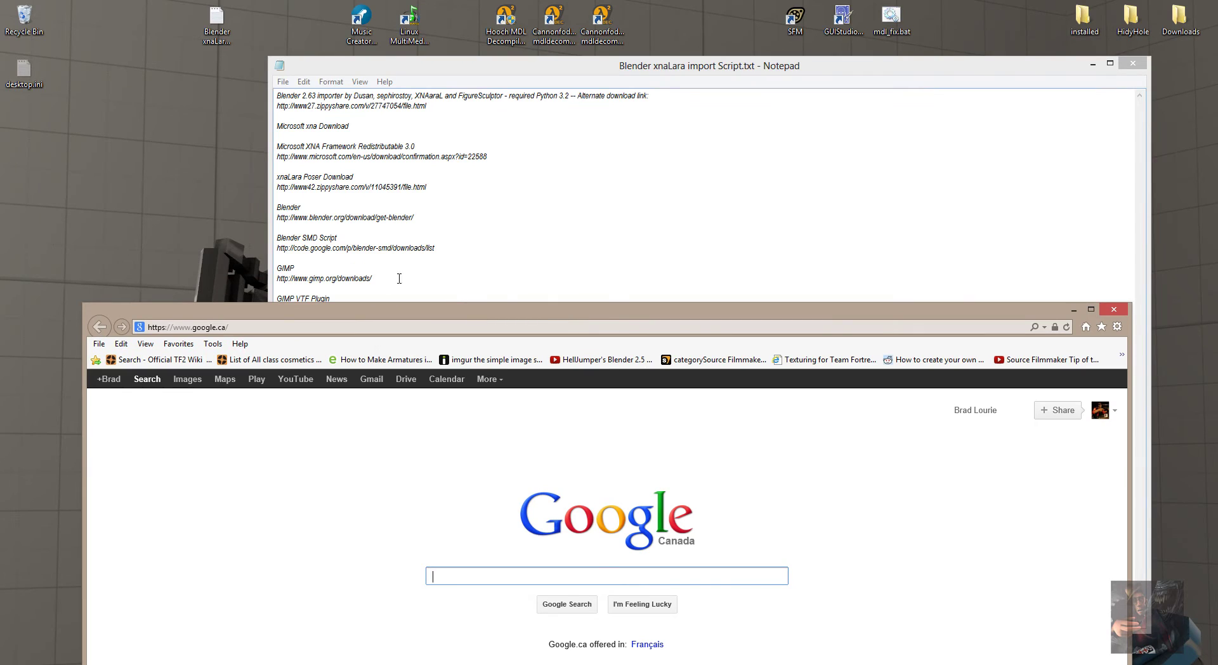
{"action": "left_click", "coordinate": [498, 71]}
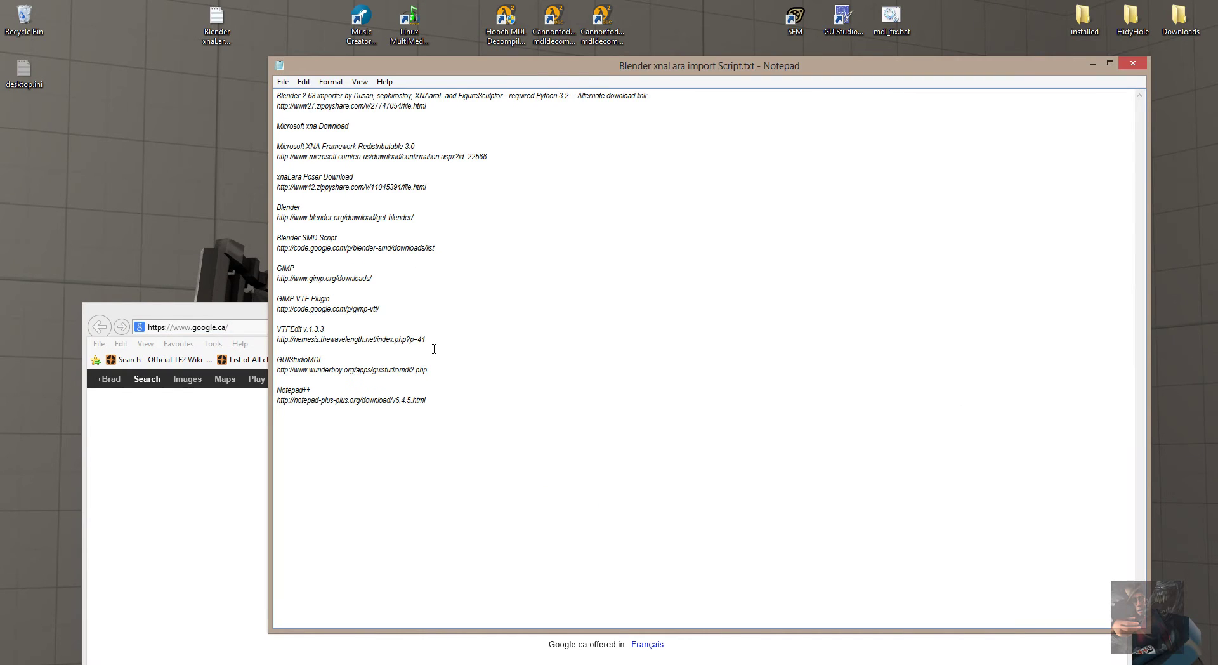
{"action": "left_click_drag", "start_coordinate": [434, 345], "coordinate": [274, 343]}
{"action": "right_click", "coordinate": [311, 343]}
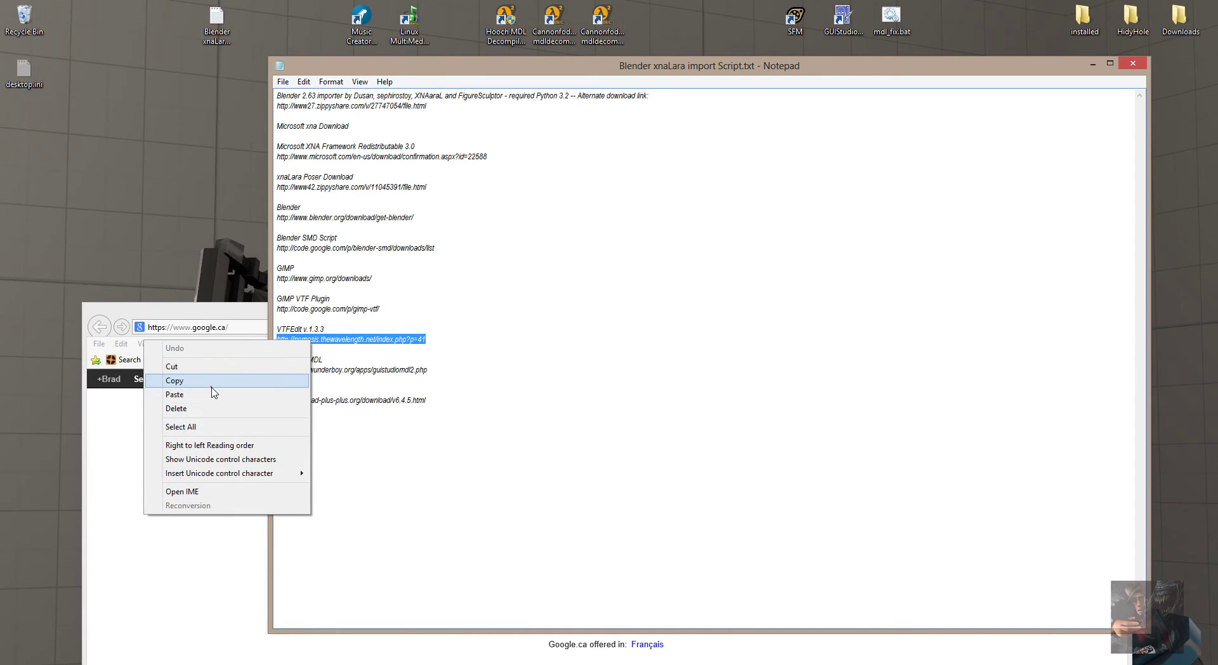
{"action": "left_click", "coordinate": [212, 384]}
Paste the VTFEdit link into Internet Explorer's address bar and load the Nem's Tools page
{"action": "left_click", "coordinate": [208, 317]}
{"action": "left_click", "coordinate": [216, 324]}
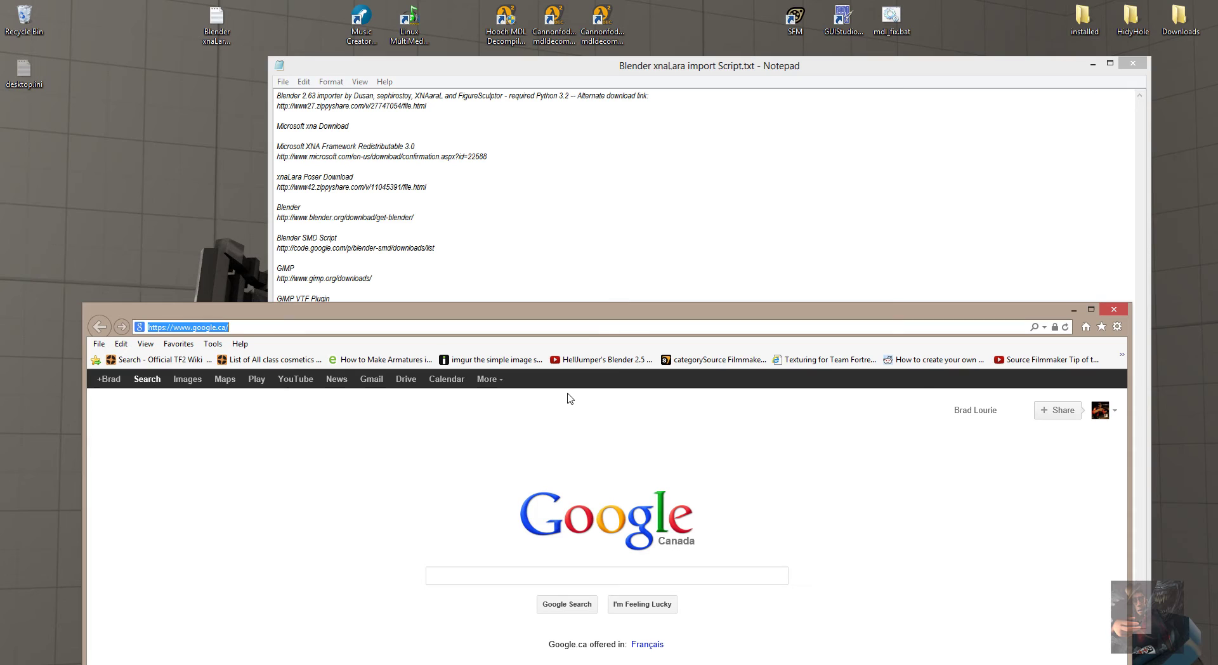
{"action": "key", "text": "ctrl+v"}
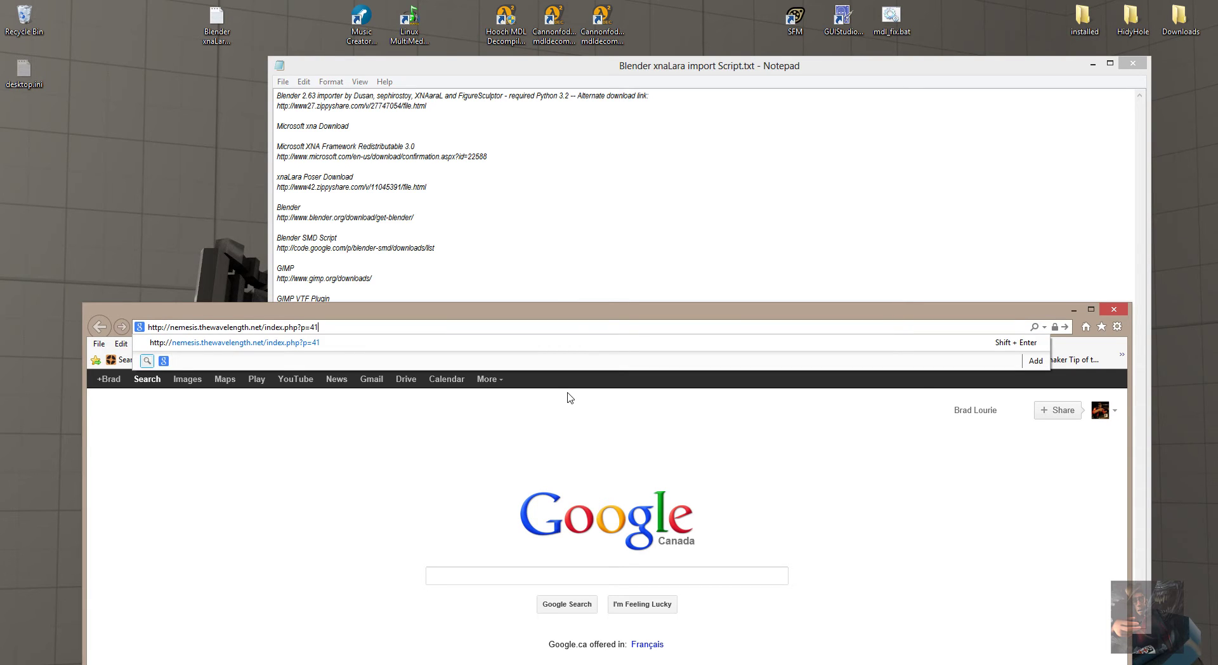
{"action": "key", "text": "Return"}
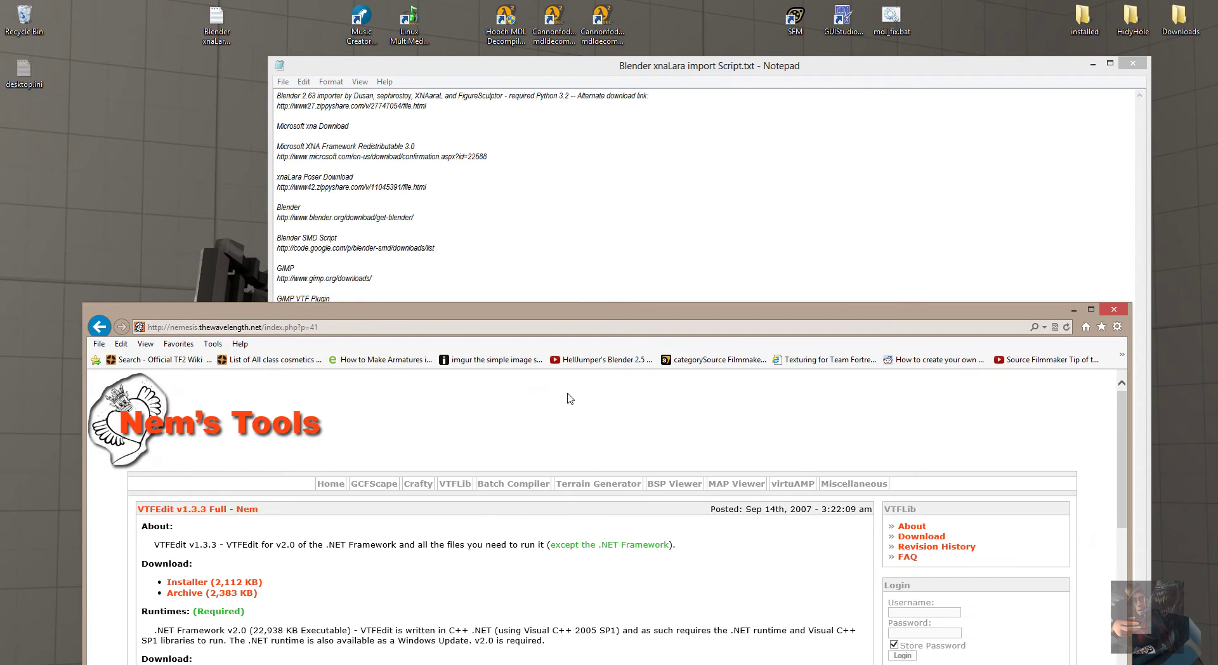
Save the VTFEdit installer vtfedit133.exe to the Desktop, then close Internet Explorer
{"action": "left_click_drag", "start_coordinate": [544, 310], "coordinate": [540, 48]}
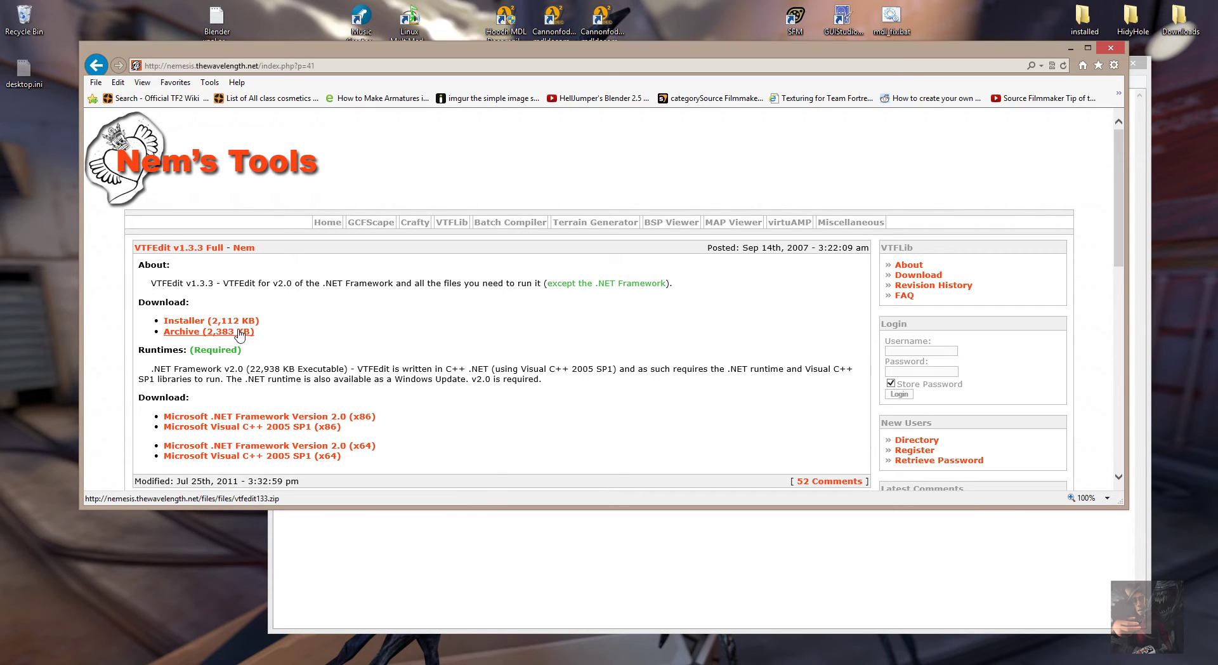
{"action": "left_click", "coordinate": [213, 318]}
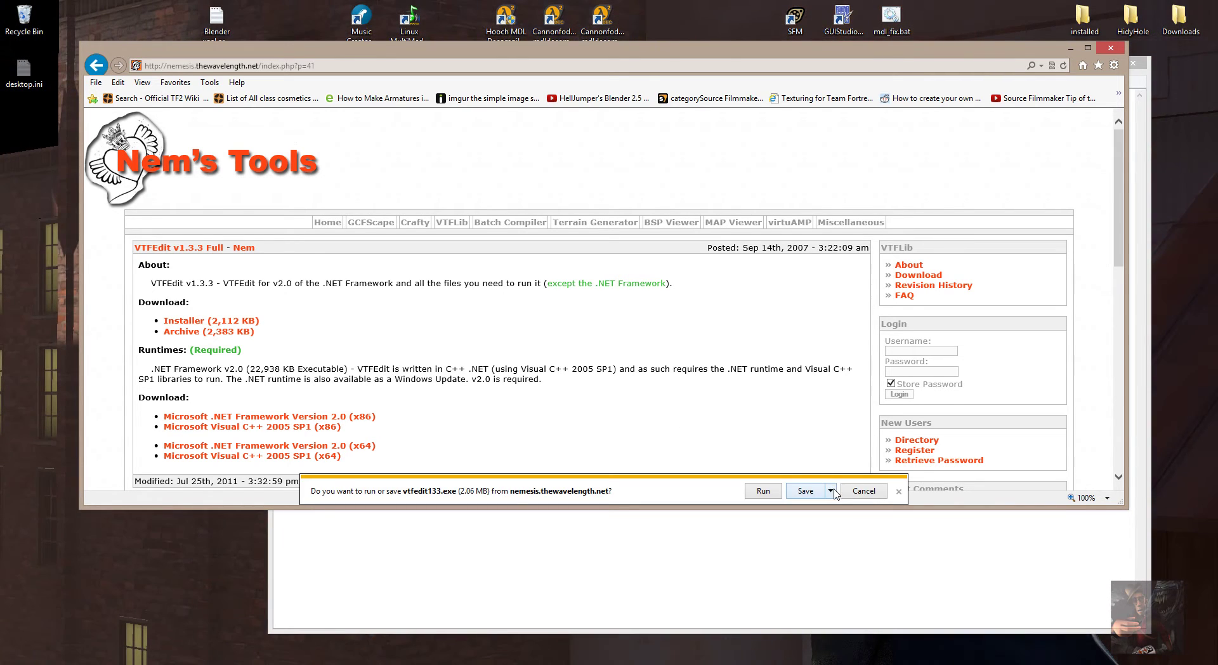
{"action": "left_click", "coordinate": [831, 492]}
{"action": "left_click", "coordinate": [818, 521]}
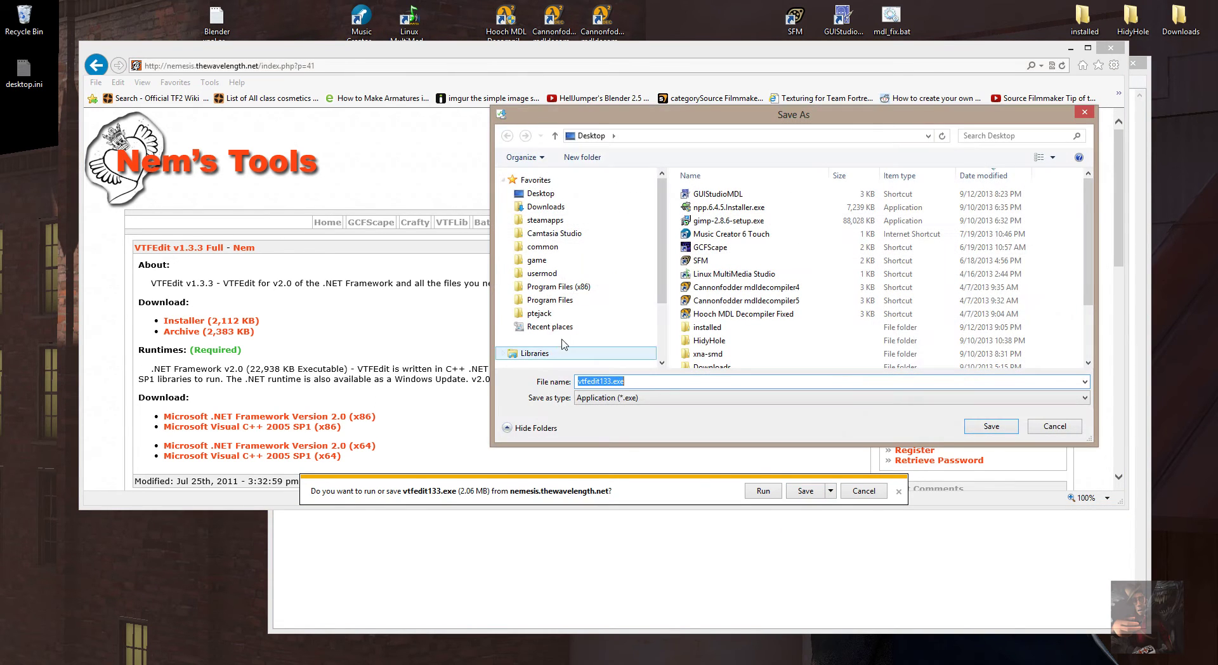
{"action": "left_click", "coordinate": [540, 193]}
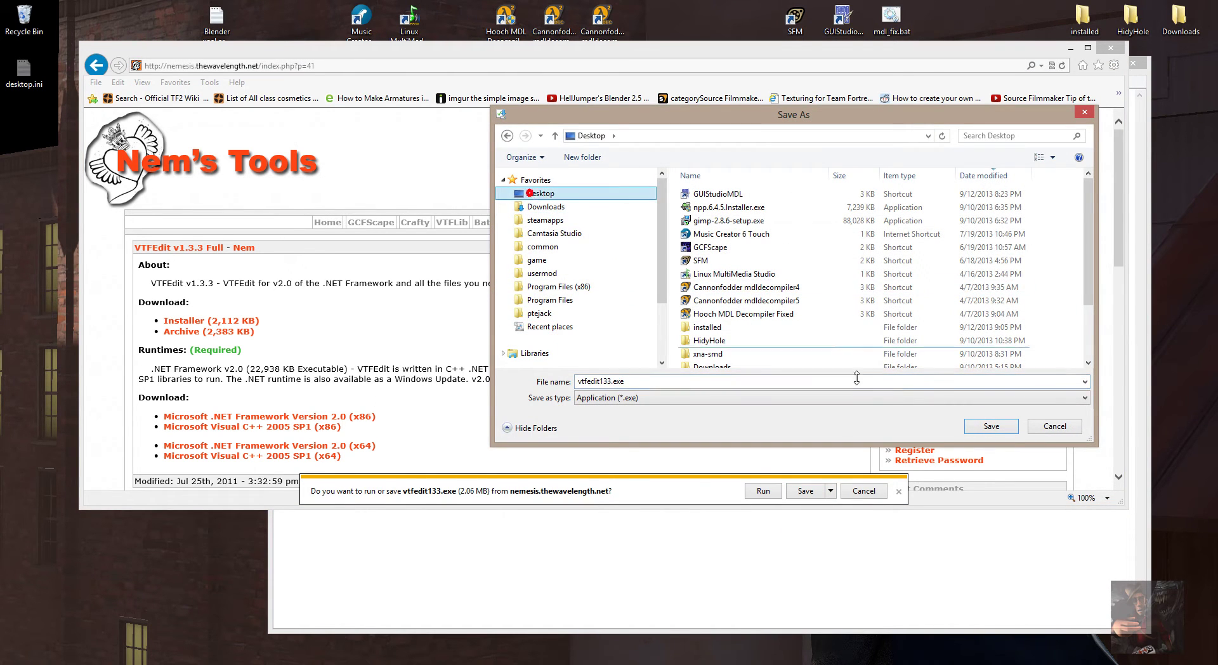
{"action": "left_click", "coordinate": [1001, 426]}
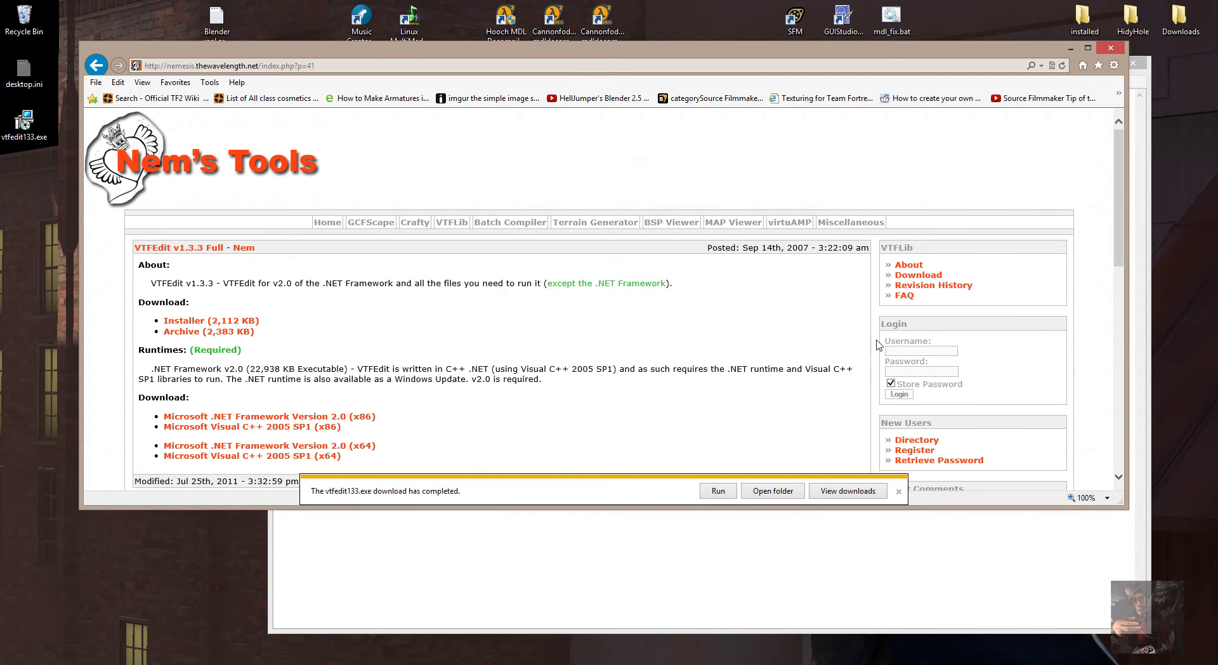
{"action": "left_click", "coordinate": [898, 491]}
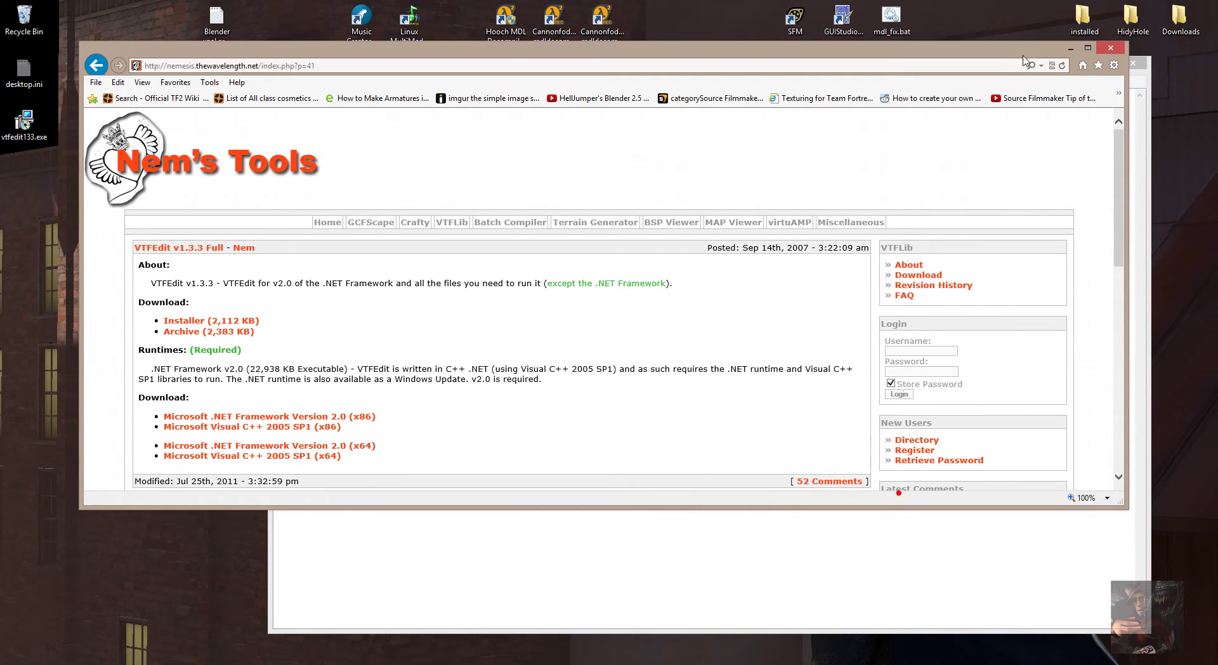
{"action": "left_click", "coordinate": [1118, 51]}
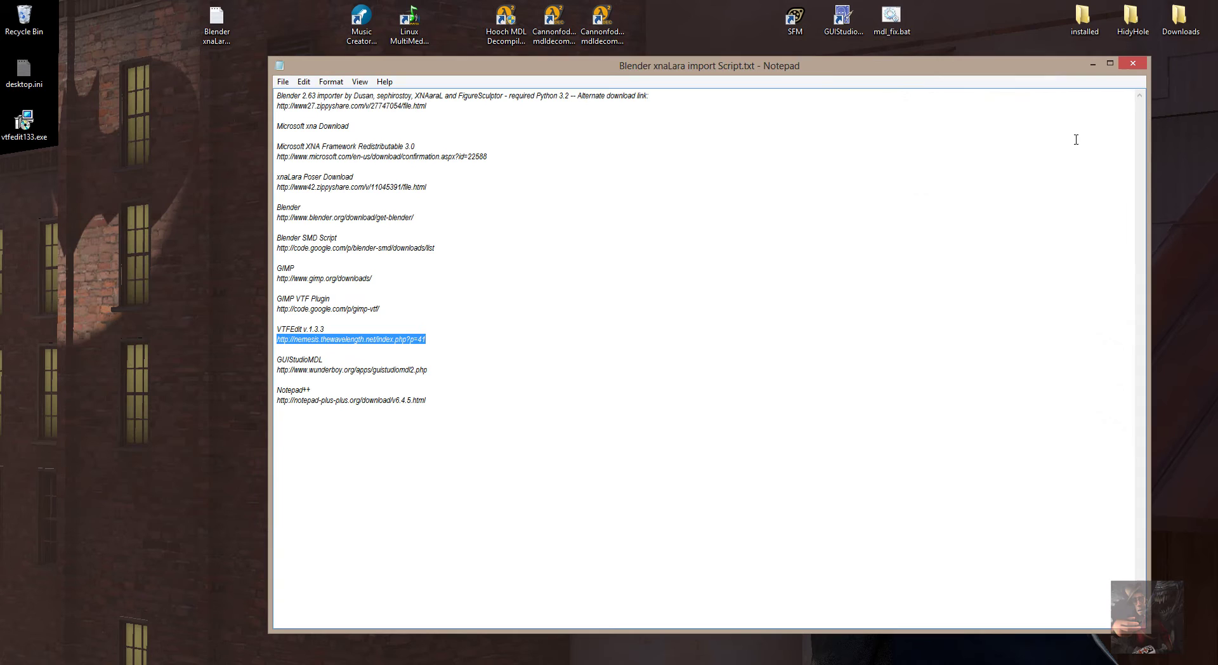
Close the Notepad notes and place vtfedit133.exe at the end of the desktop installer row
{"action": "left_click", "coordinate": [1133, 63]}
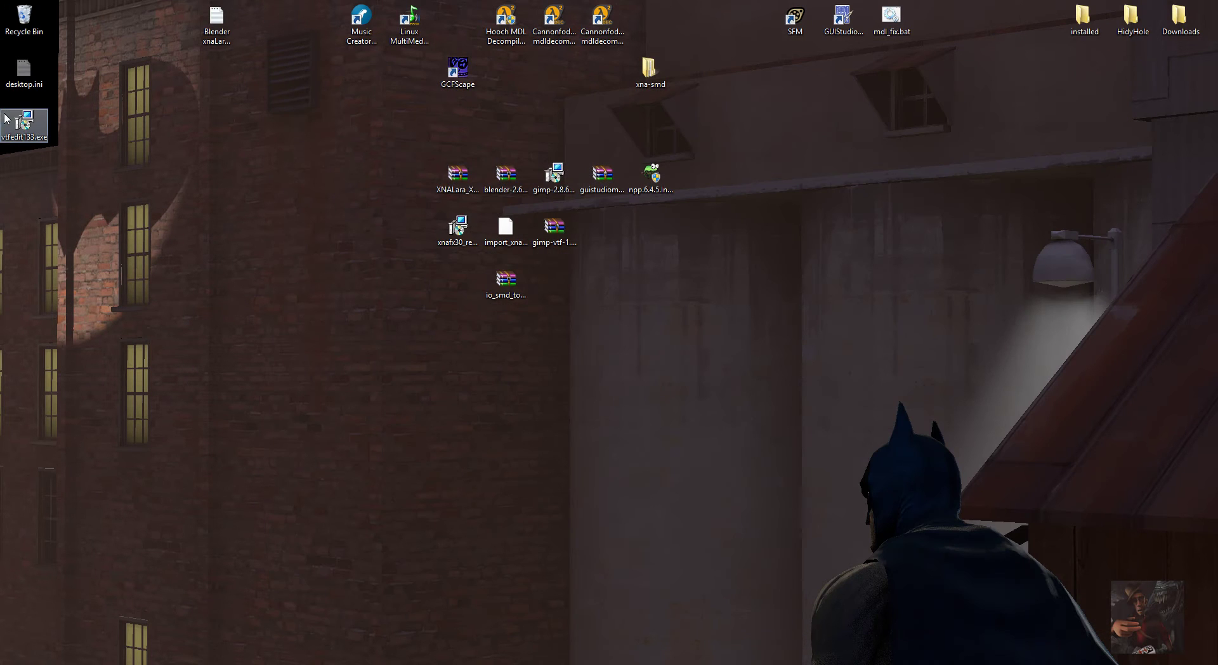
{"action": "left_click_drag", "start_coordinate": [49, 122], "coordinate": [715, 184]}
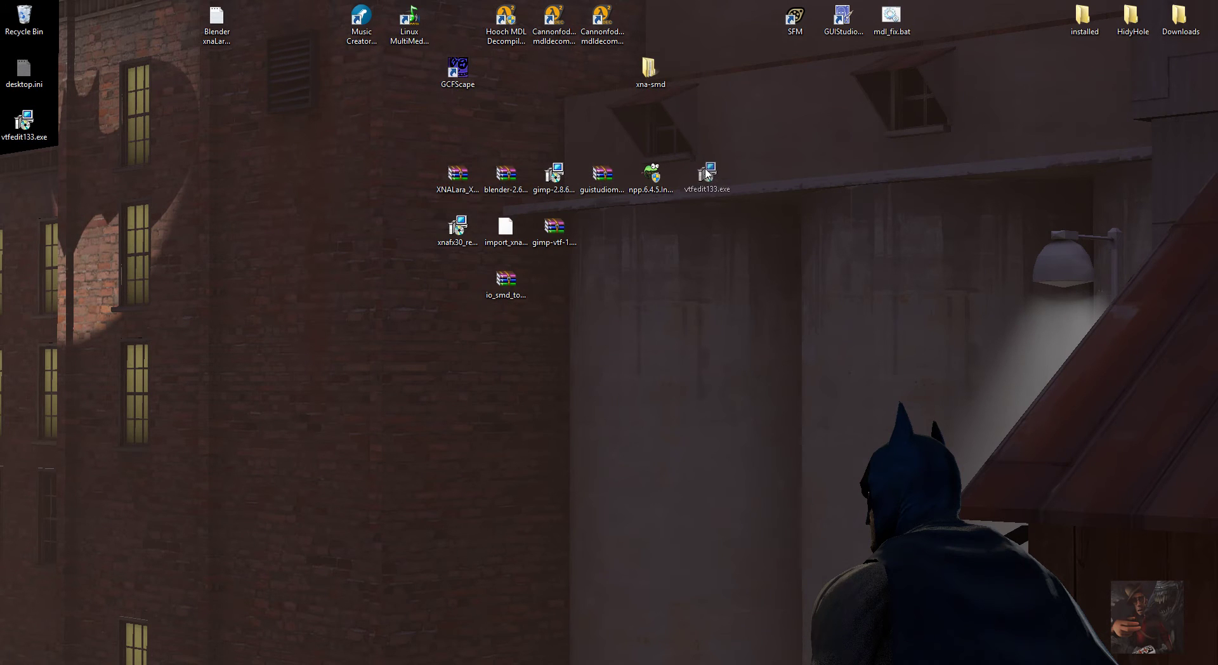
{"action": "left_click_drag", "start_coordinate": [377, 142], "coordinate": [791, 333]}
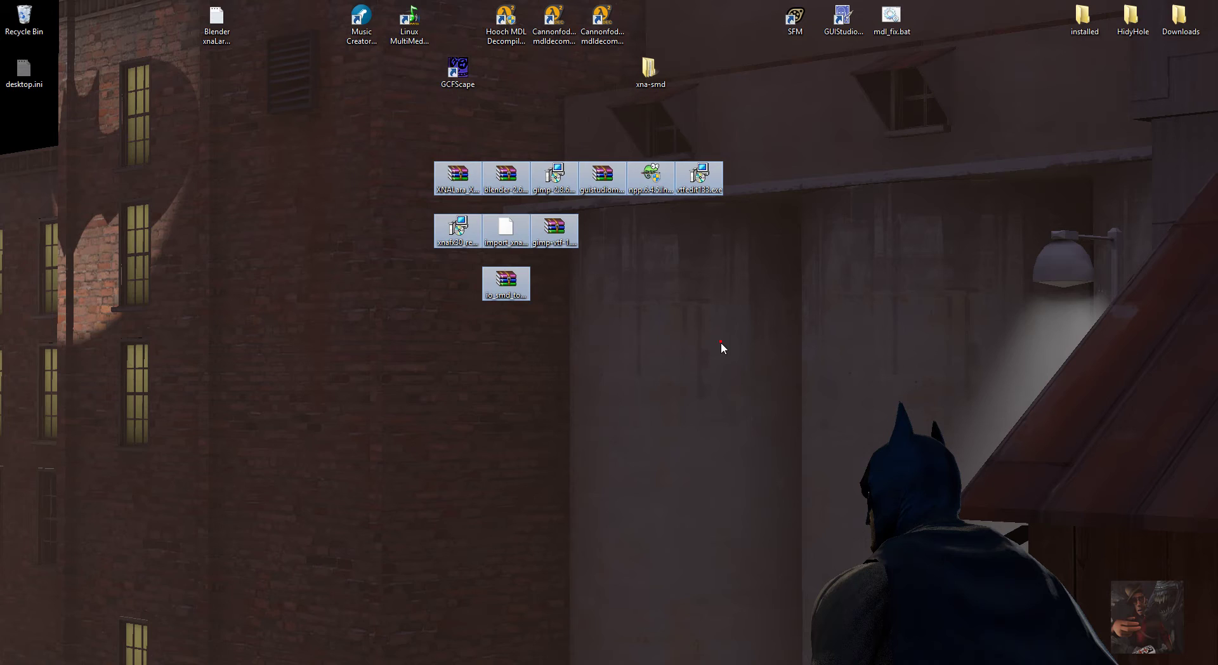
{"action": "left_click", "coordinate": [758, 386]}
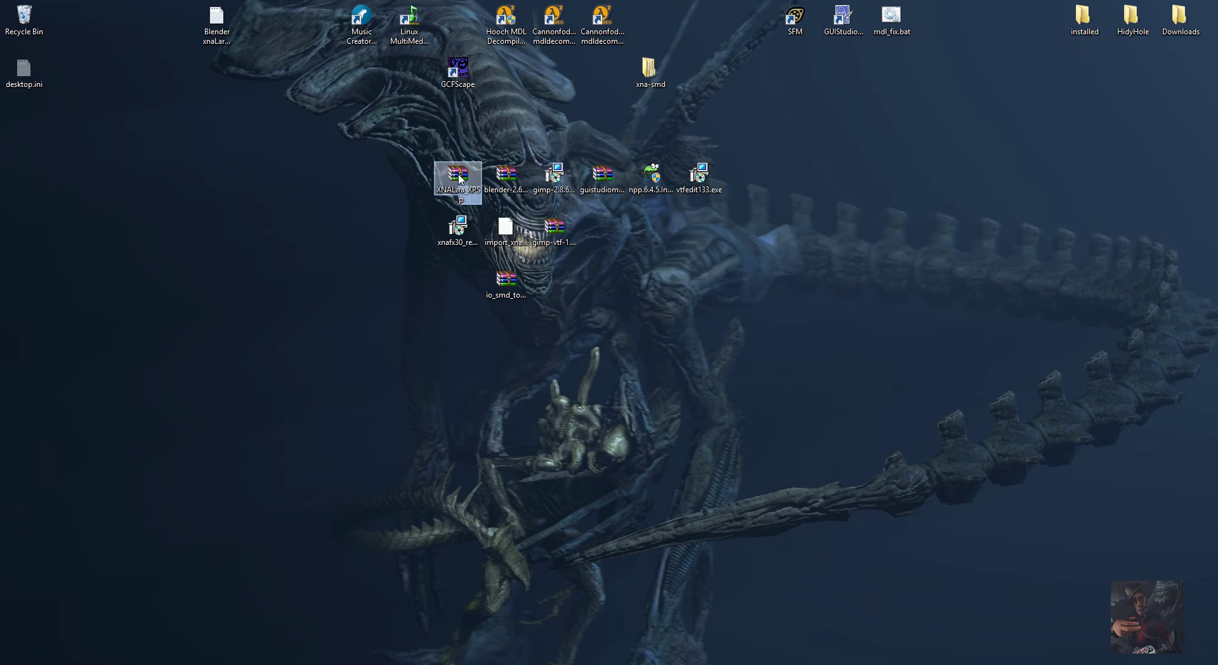
Open XNALara_XPS.zip in WinRAR, drag the XNALara_XPS folder onto the desktop, and close WinRAR
{"action": "double_click", "coordinate": [458, 177]}
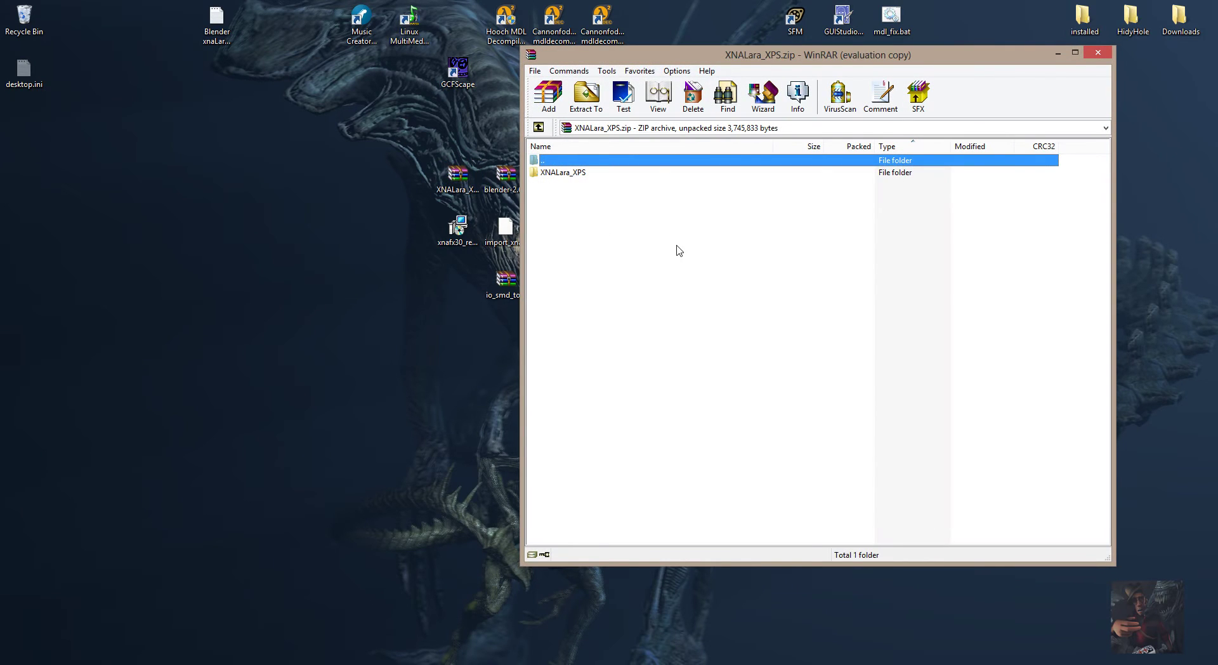
{"action": "left_click", "coordinate": [911, 317]}
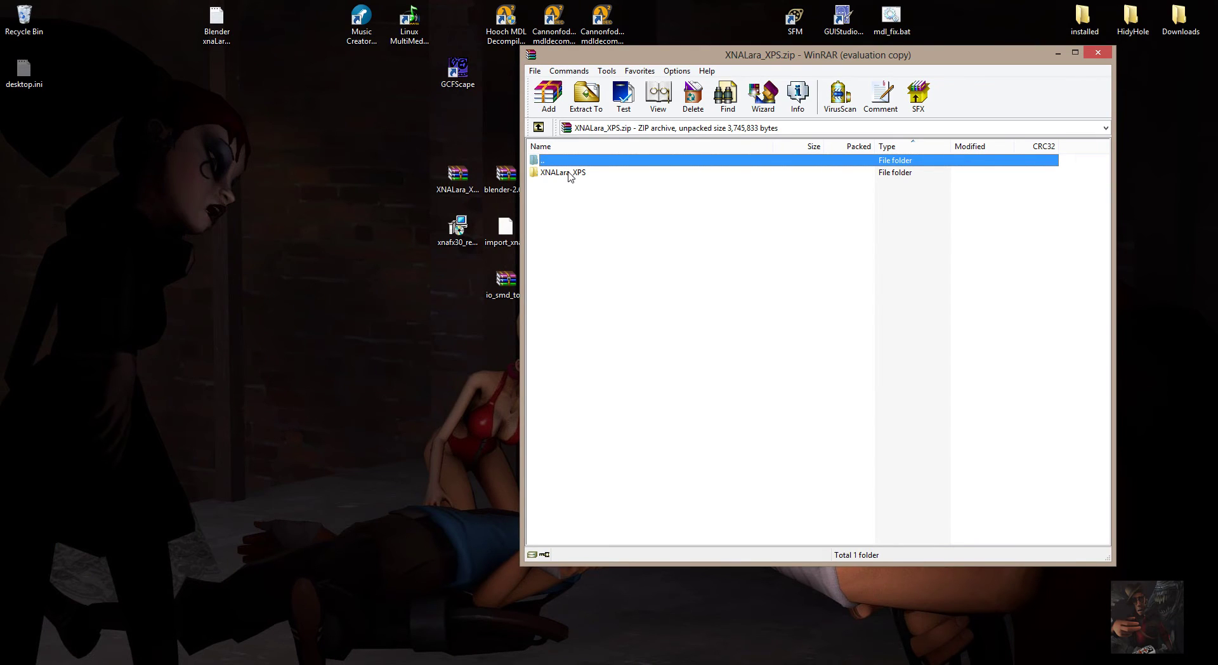
{"action": "left_click", "coordinate": [570, 177]}
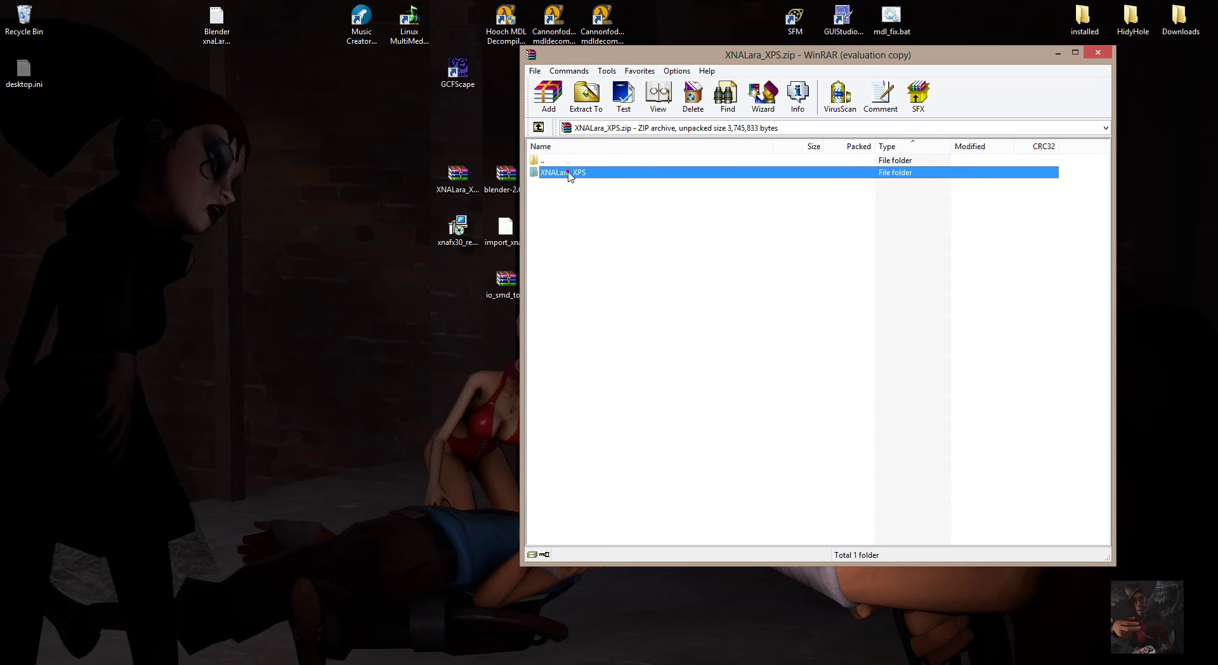
{"action": "left_click", "coordinate": [570, 177]}
{"action": "left_click", "coordinate": [582, 227]}
{"action": "double_click", "coordinate": [566, 178]}
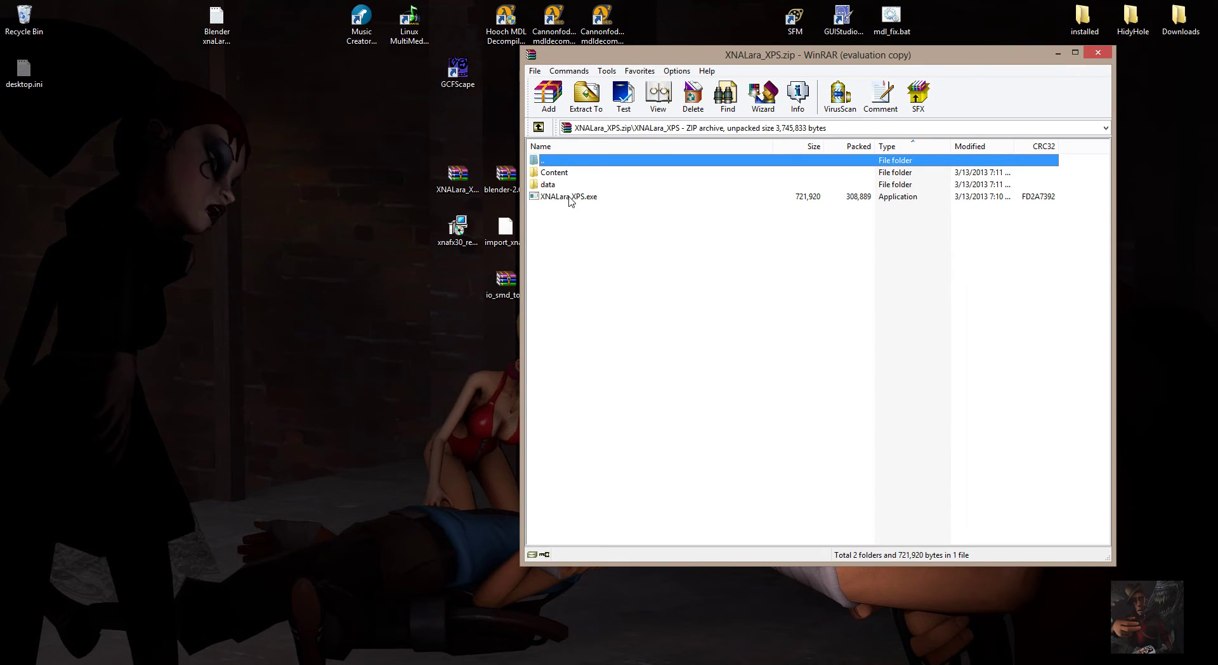
{"action": "double_click", "coordinate": [541, 162]}
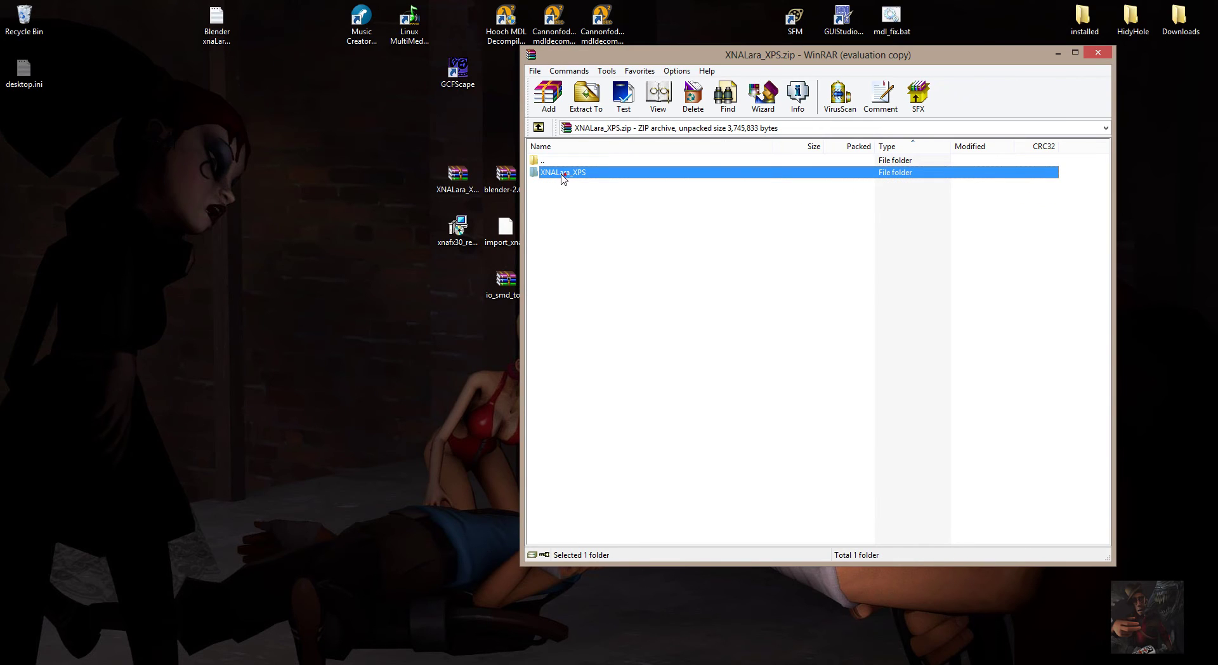
{"action": "left_click_drag", "start_coordinate": [562, 179], "coordinate": [266, 120]}
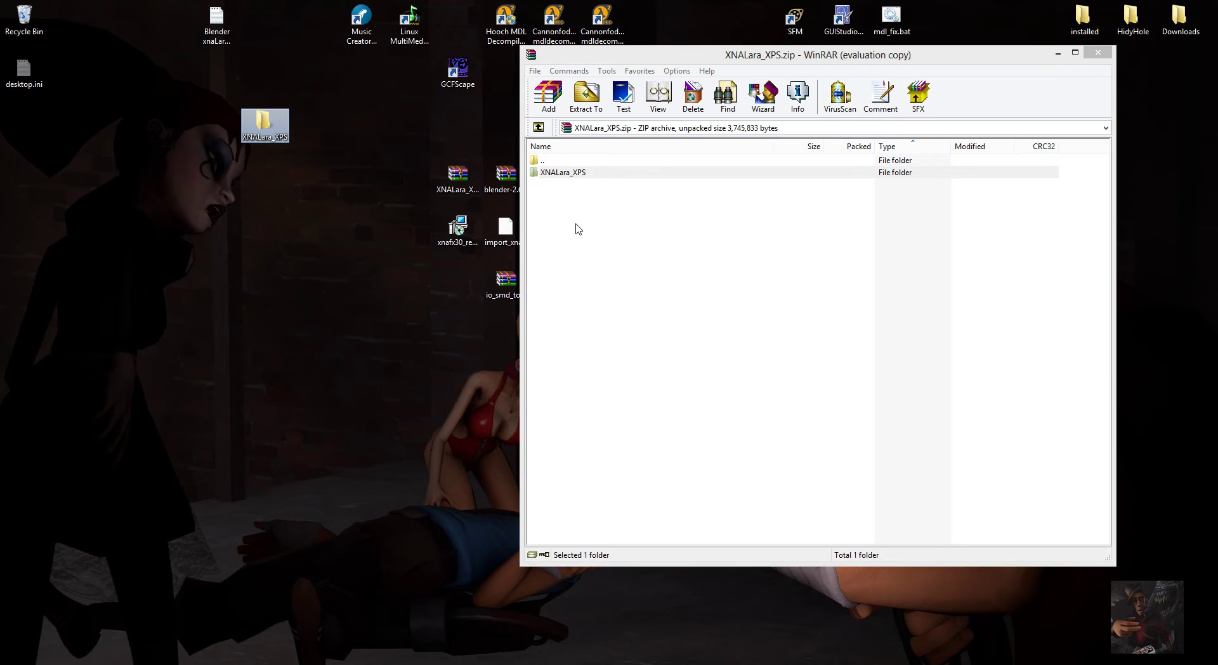
{"action": "left_click", "coordinate": [1105, 58]}
{"action": "left_click", "coordinate": [1105, 53]}
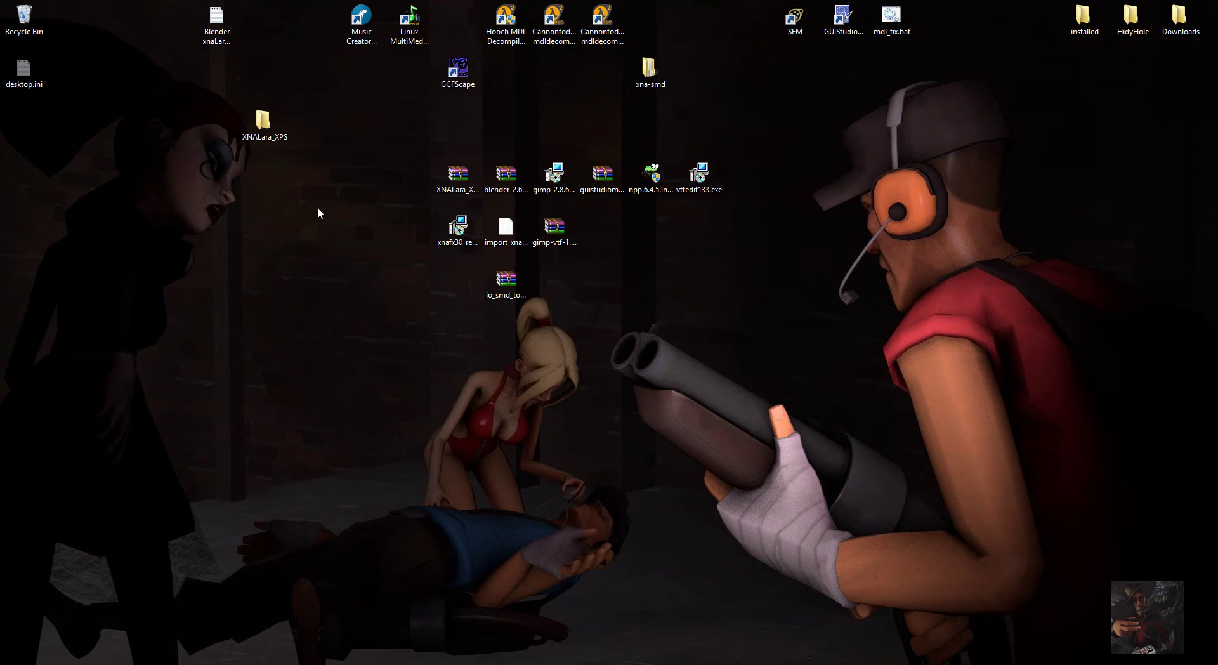
{"action": "left_click", "coordinate": [260, 123]}
{"action": "double_click", "coordinate": [260, 123]}
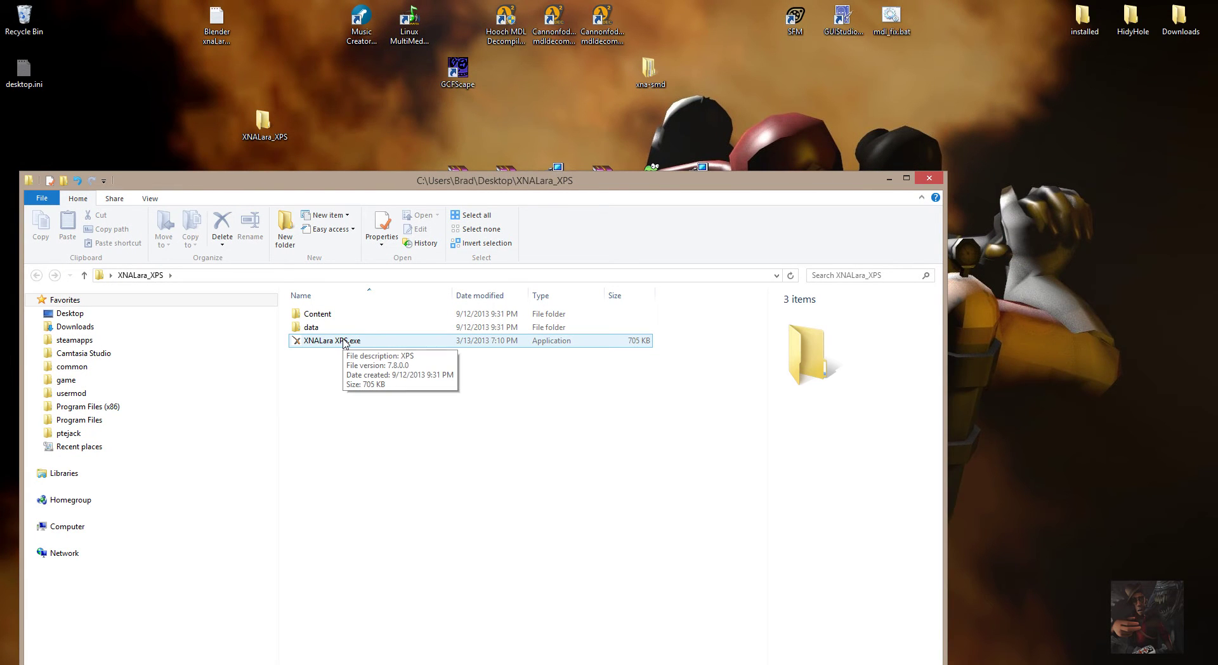
{"action": "double_click", "coordinate": [345, 342]}
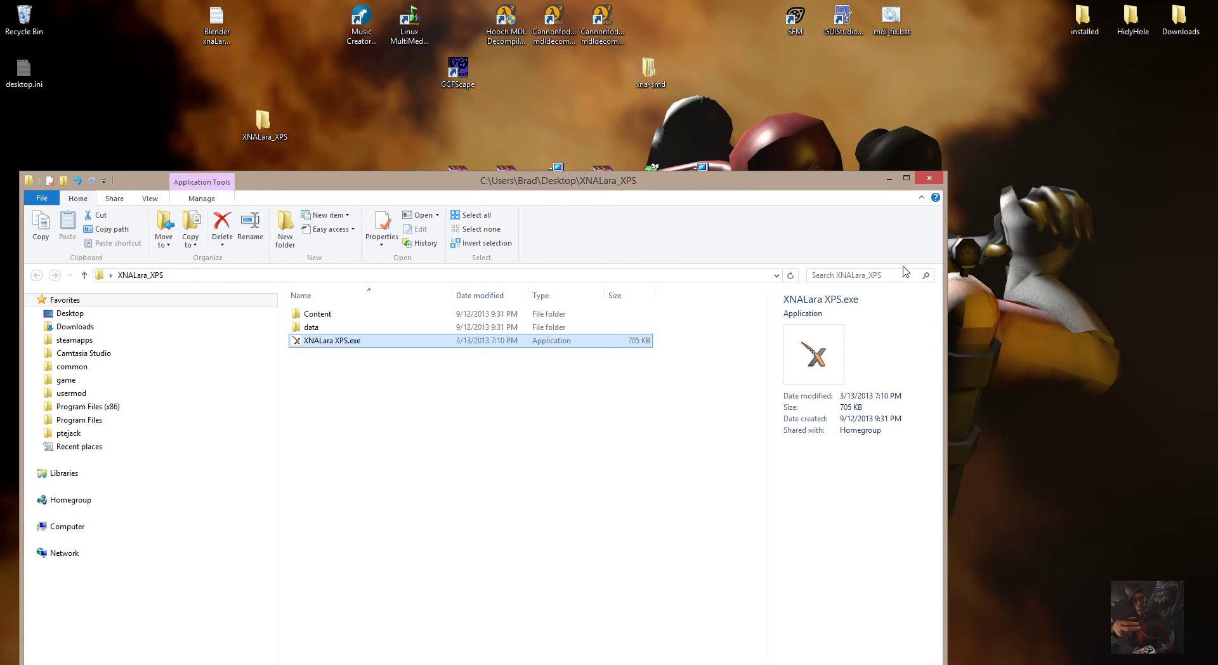
{"action": "left_click", "coordinate": [930, 179]}
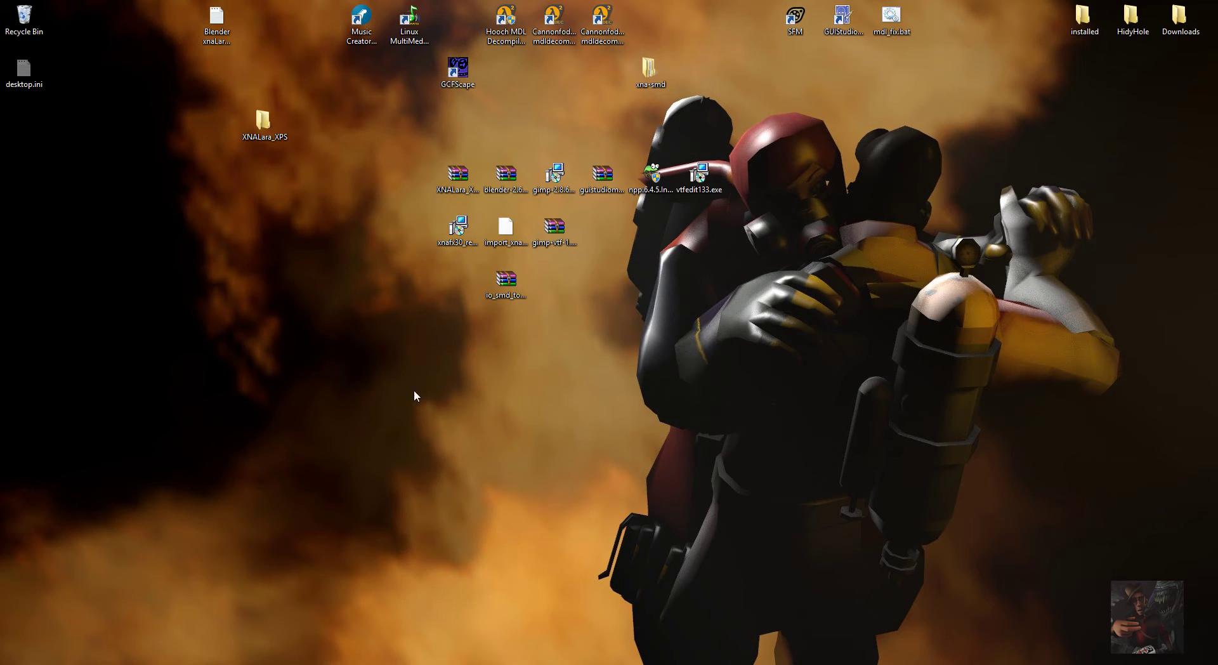
Turn on .NET Framework 4.5 Advanced Services through Control Panel's Programs and Features
{"action": "mouse_move", "coordinate": [1, 662]}
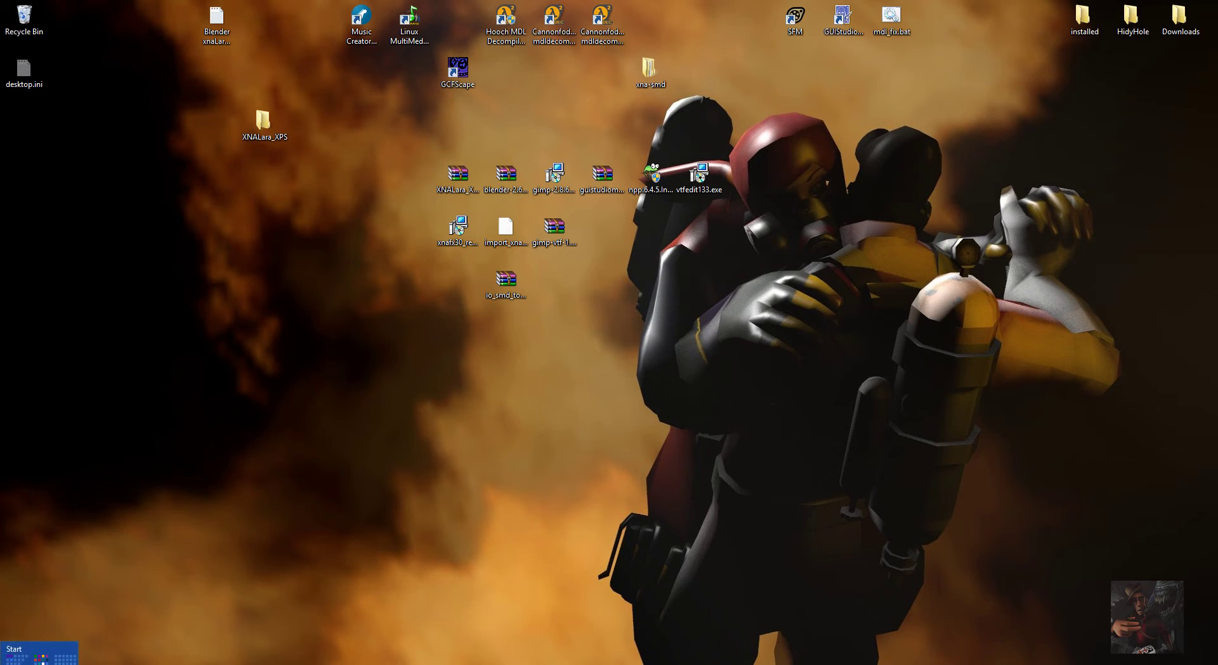
{"action": "right_click", "coordinate": [43, 662]}
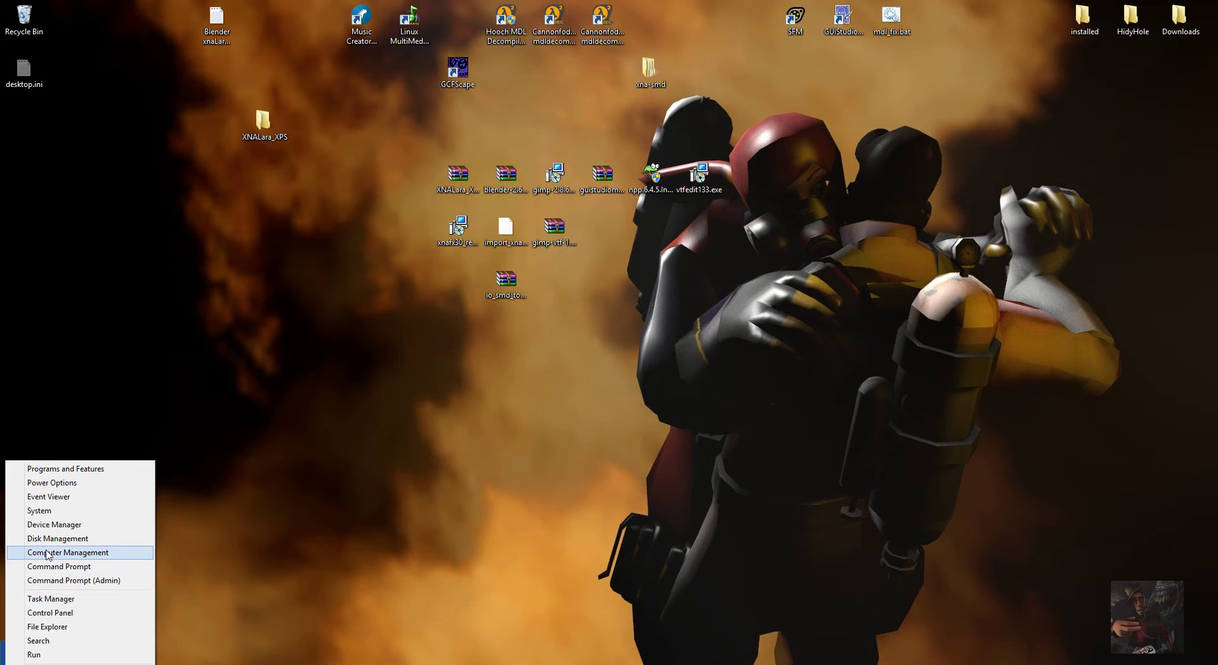
{"action": "left_click", "coordinate": [51, 613]}
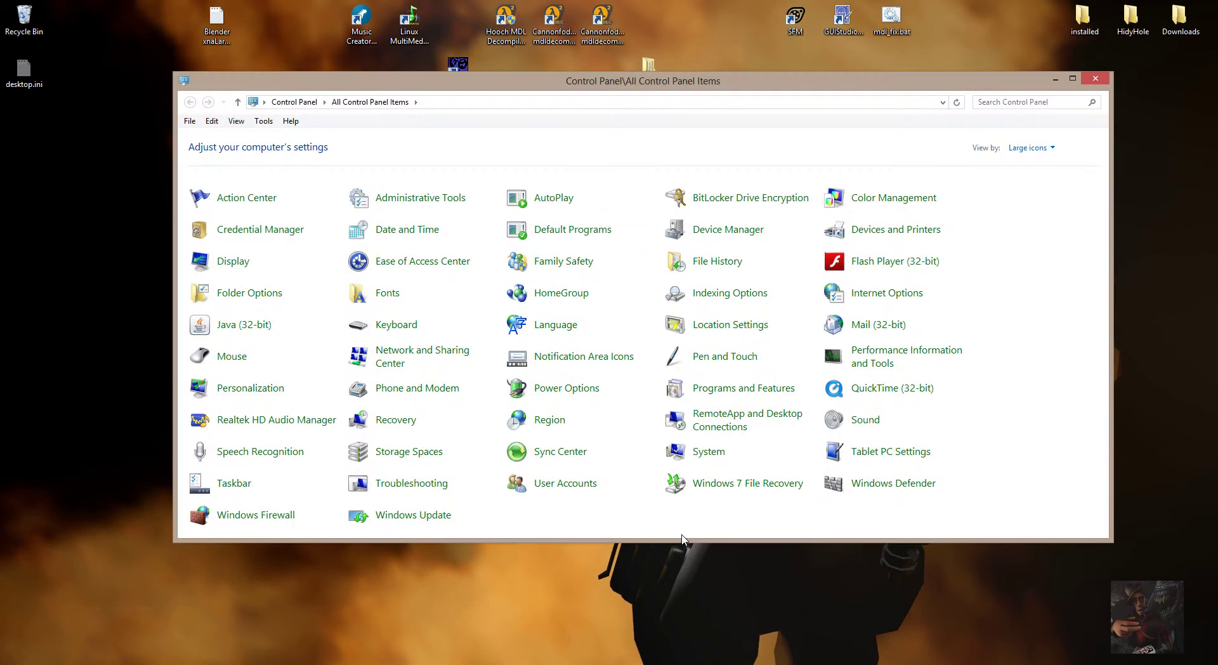
{"action": "left_click", "coordinate": [743, 390]}
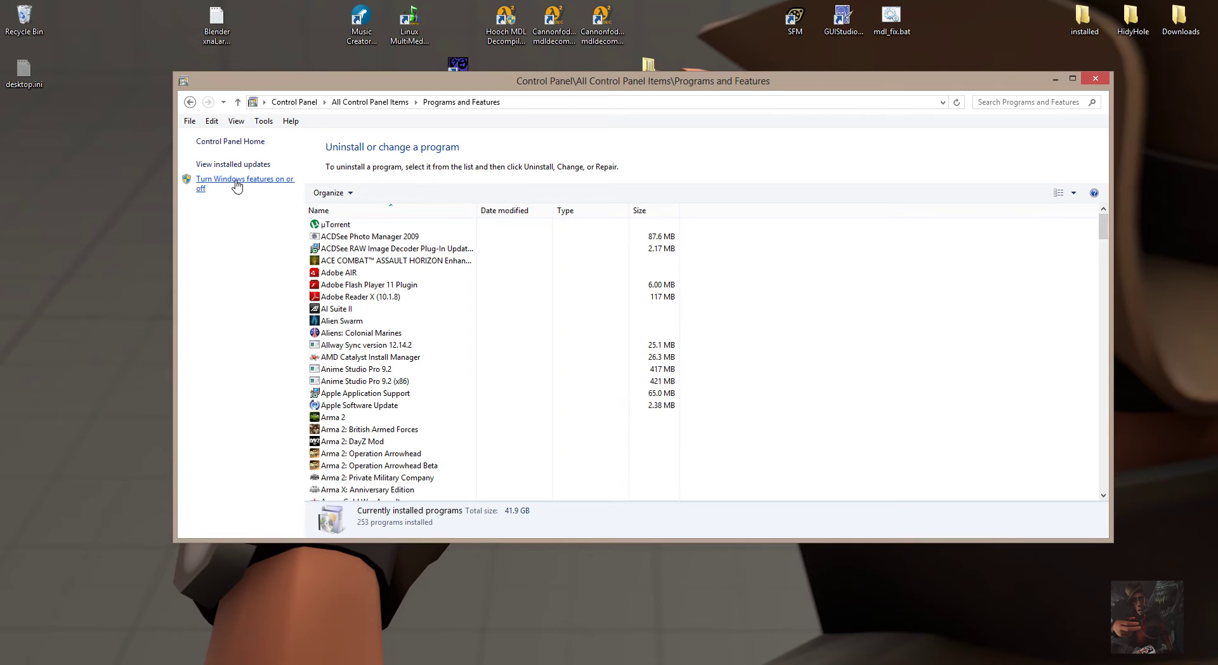
{"action": "left_click", "coordinate": [237, 184]}
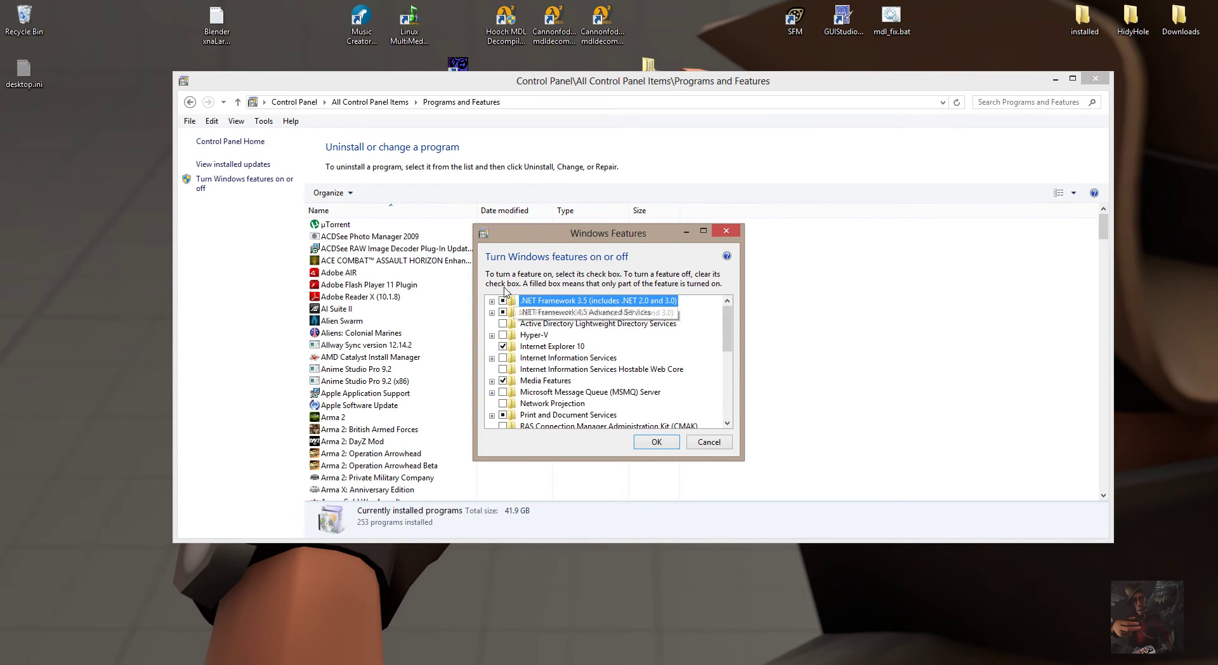
{"action": "left_click", "coordinate": [502, 311]}
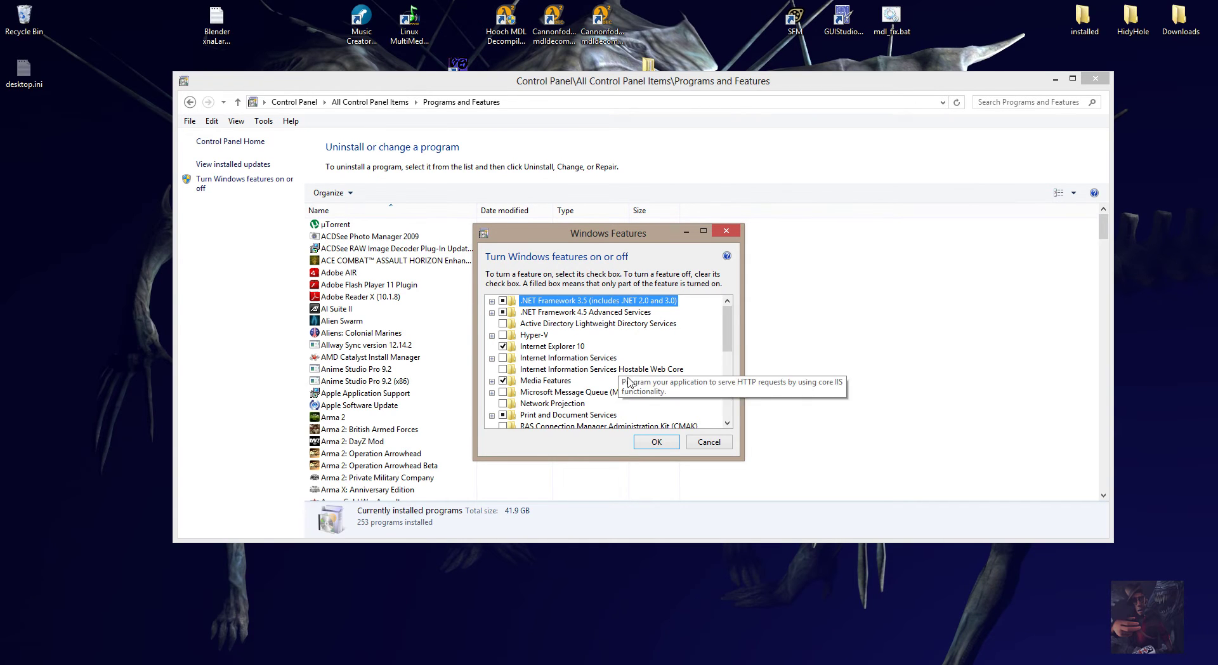
{"action": "left_click", "coordinate": [662, 443]}
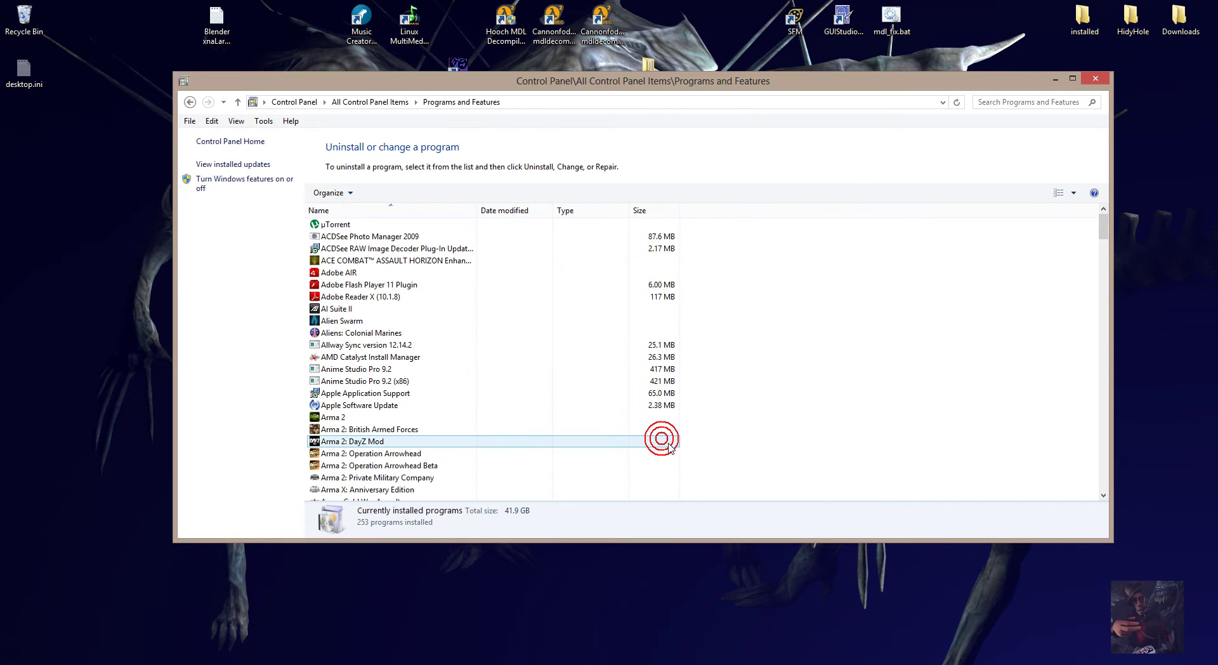
Run xnafx30 and install XNA Framework Redistributable 3.0, accepting the license terms
{"action": "left_click", "coordinate": [1096, 79]}
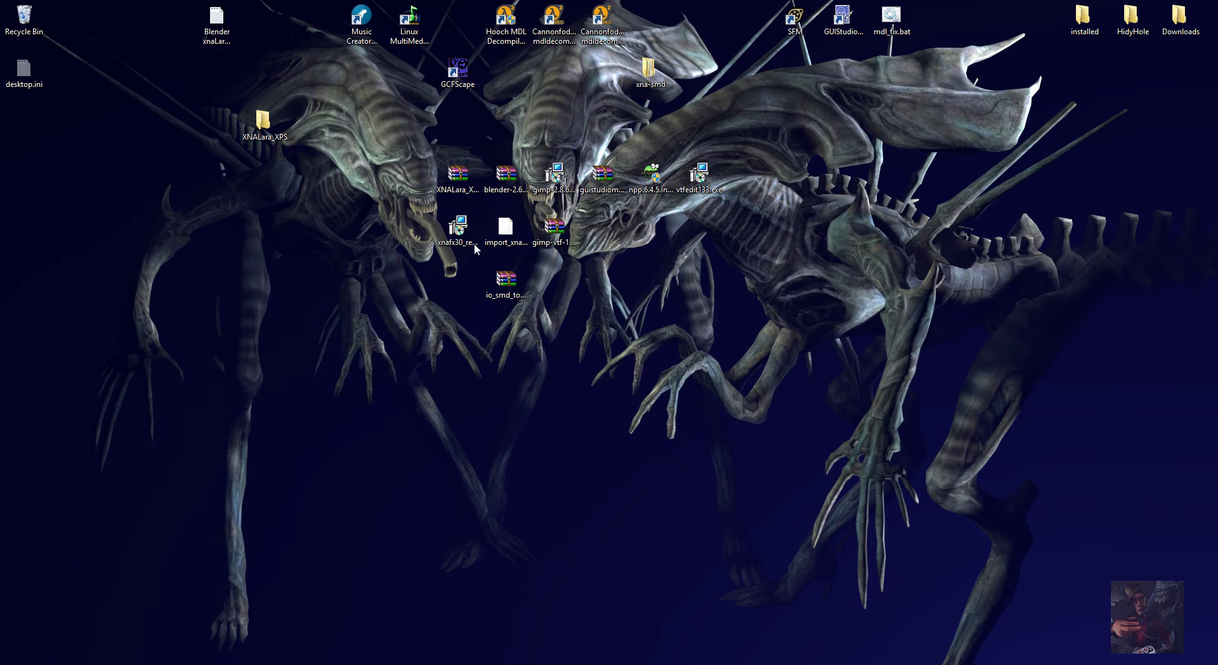
{"action": "left_click", "coordinate": [464, 223]}
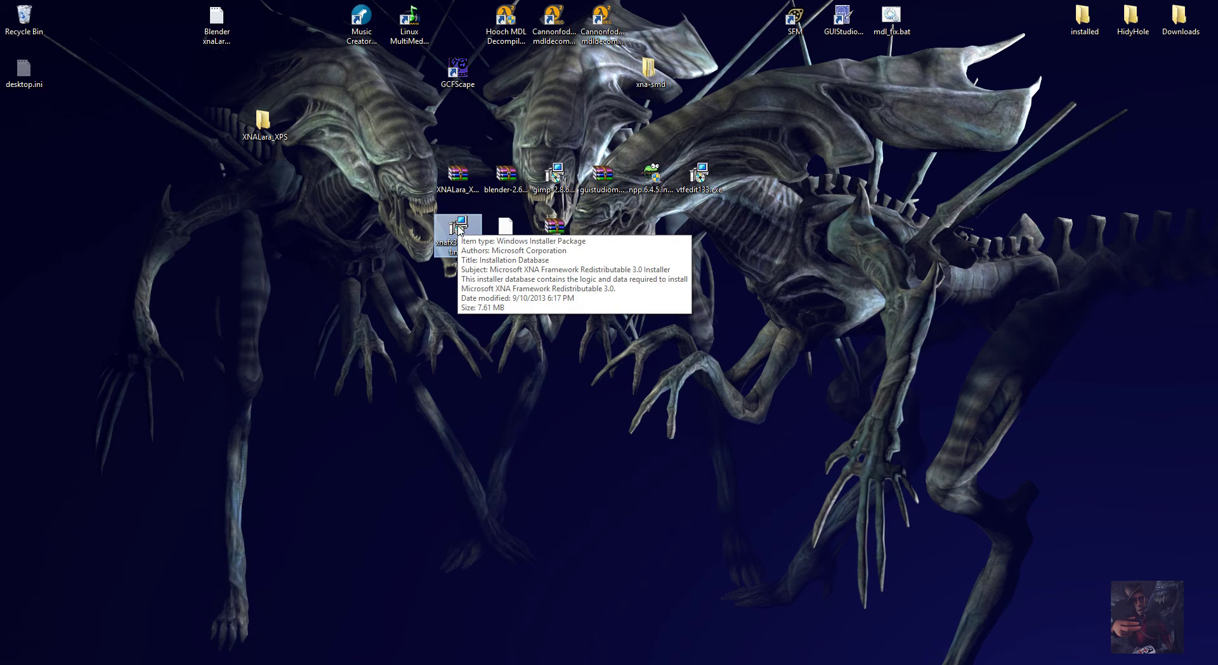
{"action": "double_click", "coordinate": [459, 227]}
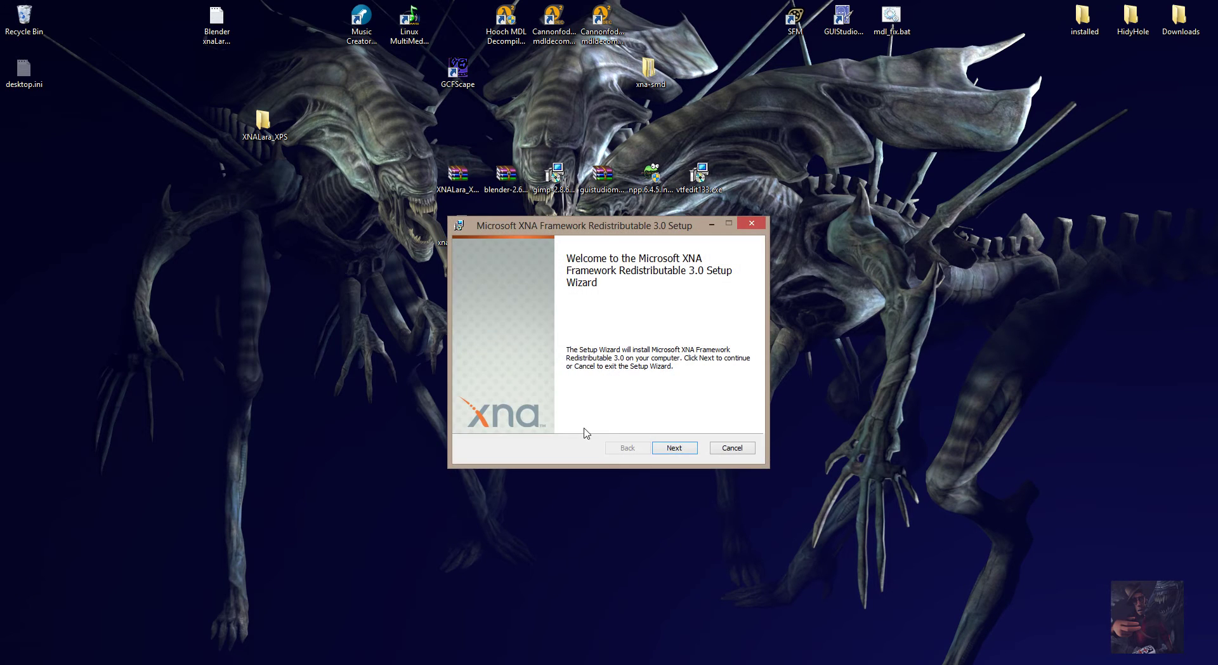
{"action": "left_click", "coordinate": [673, 448]}
{"action": "left_click", "coordinate": [473, 418]}
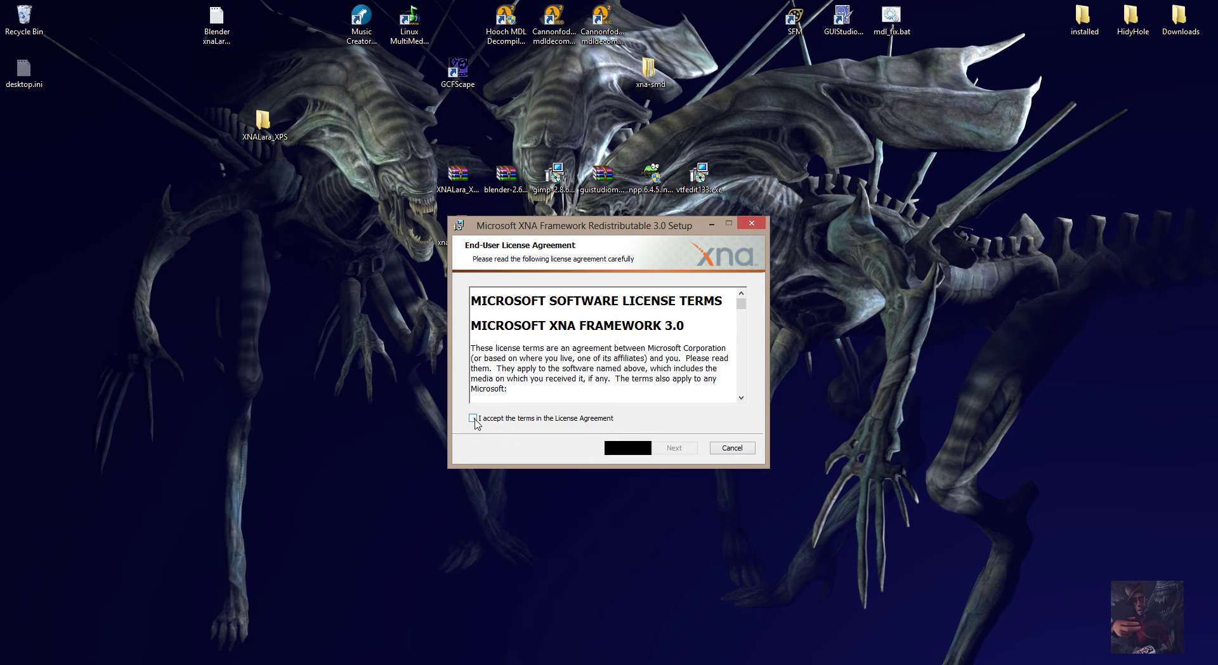
{"action": "left_click", "coordinate": [675, 448]}
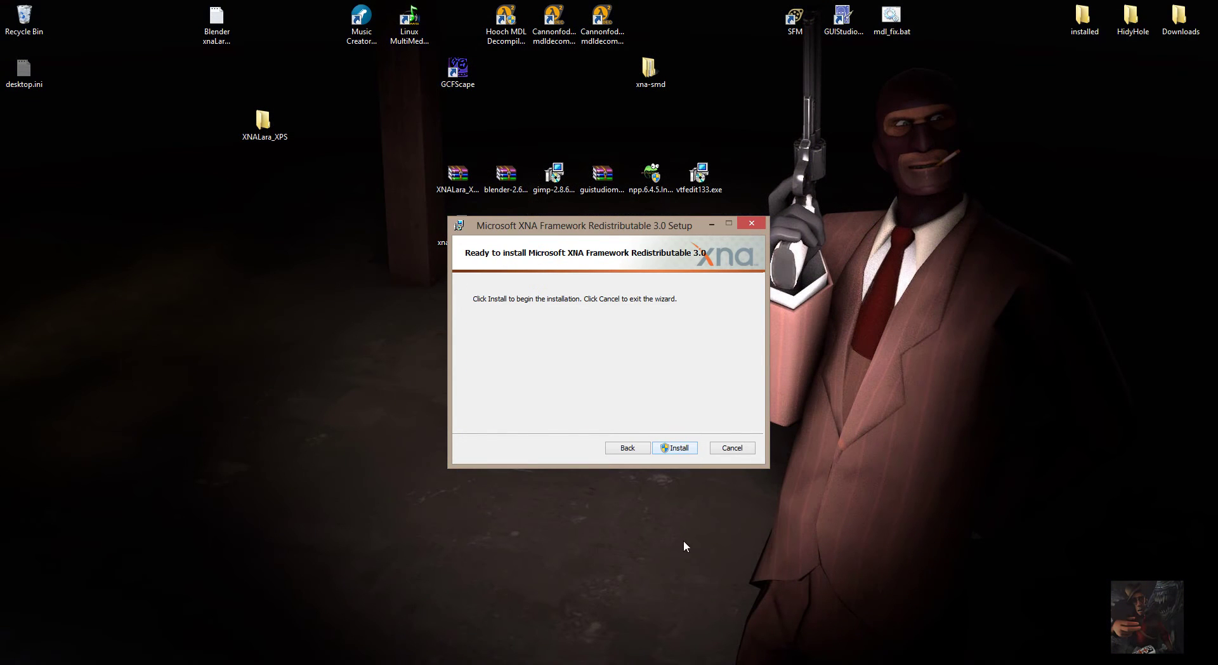
{"action": "left_click", "coordinate": [678, 448]}
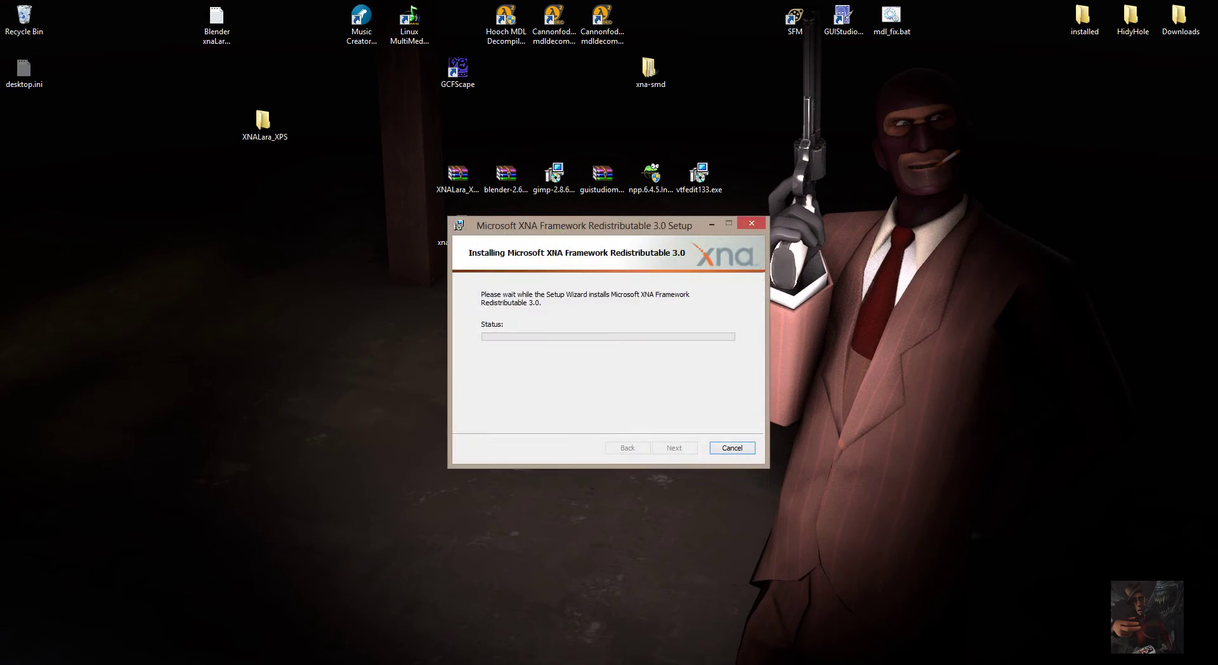
{"action": "left_click", "coordinate": [684, 449]}
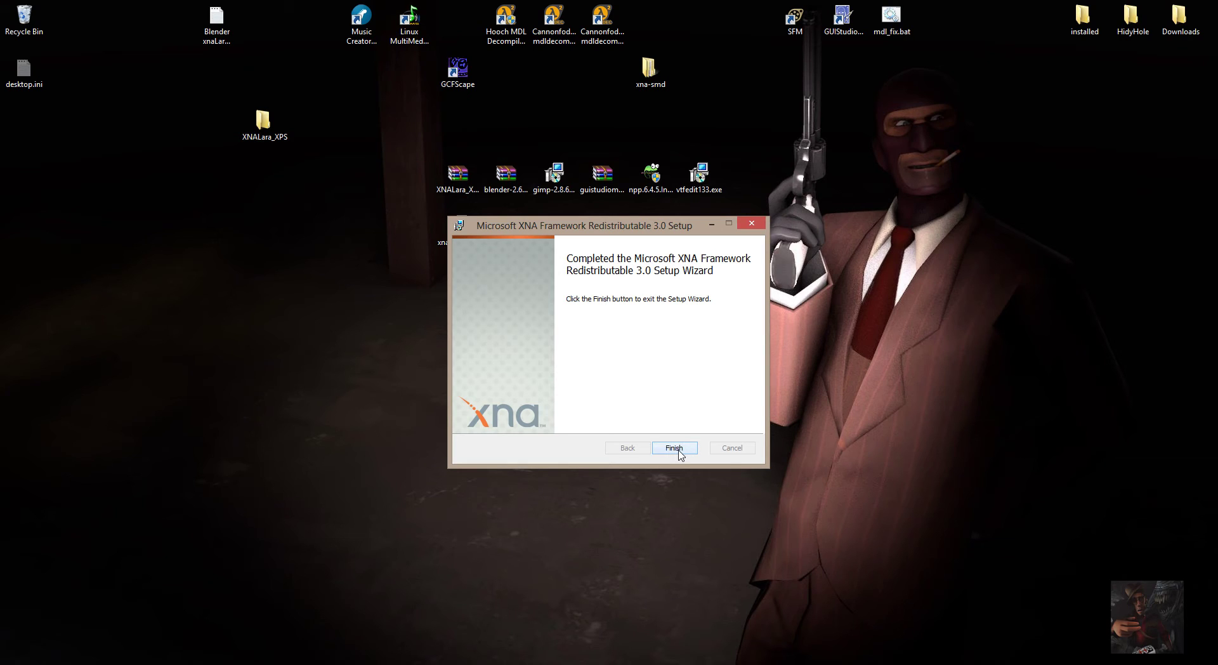
{"action": "left_click", "coordinate": [677, 448]}
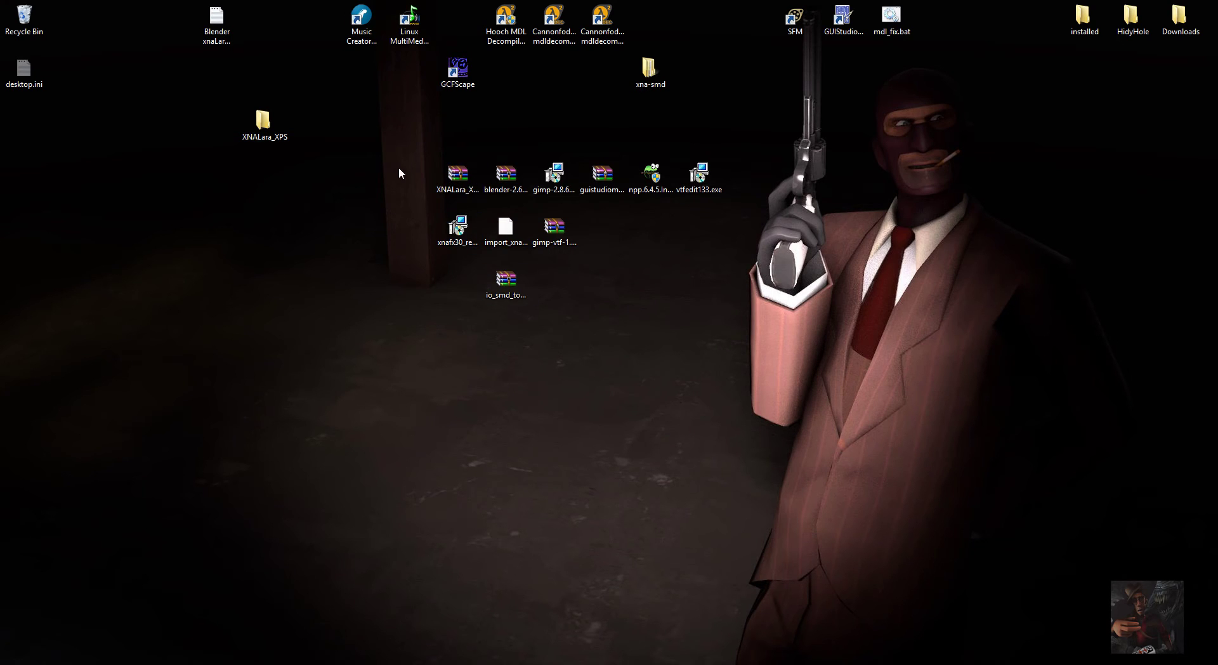
Move XNALara_XPS.zip and the xnafx30 installer into the desktop's installed folder
{"action": "left_click_drag", "start_coordinate": [420, 146], "coordinate": [463, 259]}
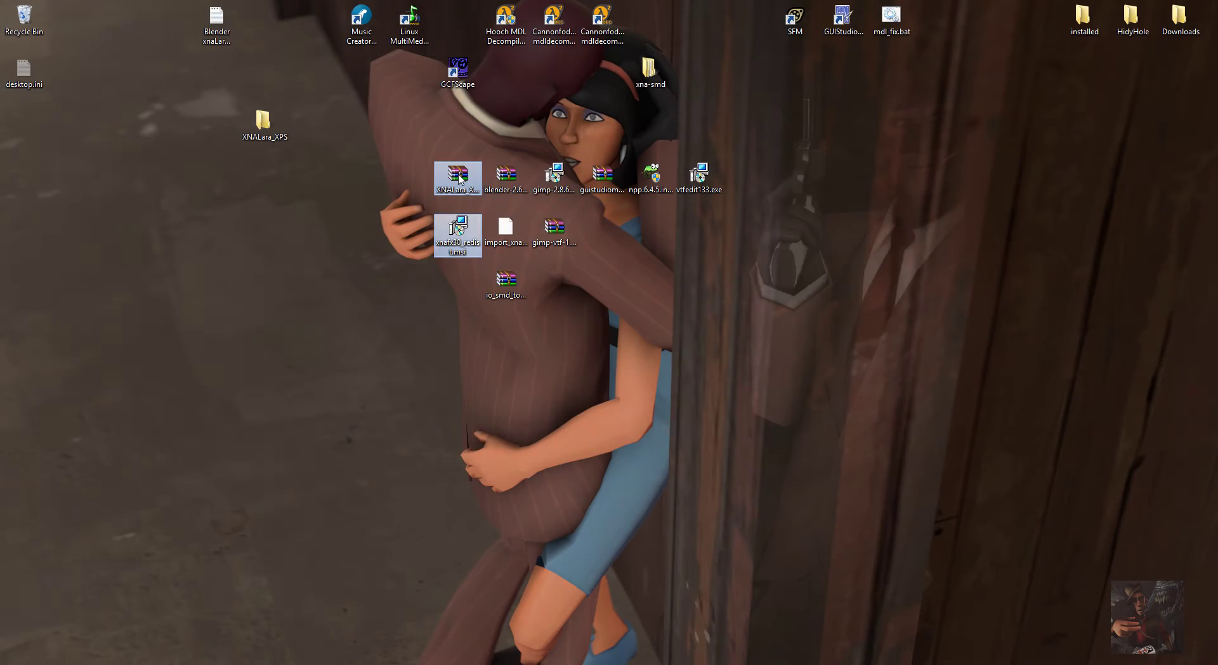
{"action": "left_click_drag", "start_coordinate": [459, 177], "coordinate": [1083, 22]}
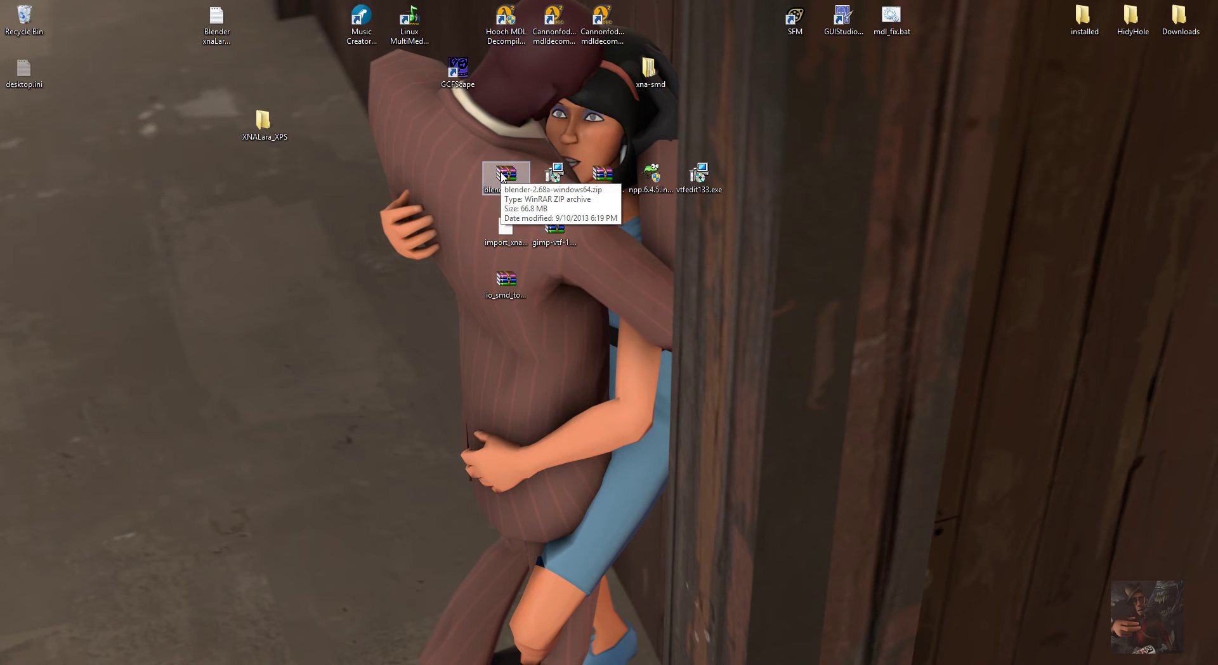
Drag the blender-2.68a-windows64 folder from the Blender zip onto the desktop, then close WinRAR
{"action": "double_click", "coordinate": [503, 177]}
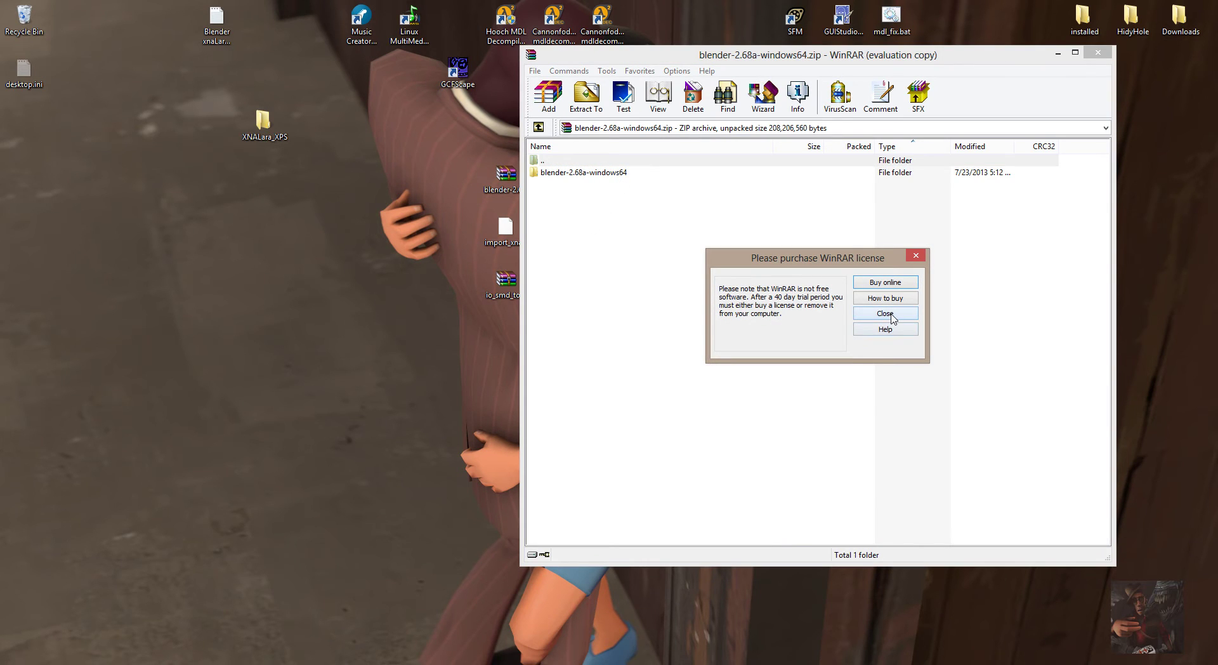
{"action": "left_click", "coordinate": [890, 314]}
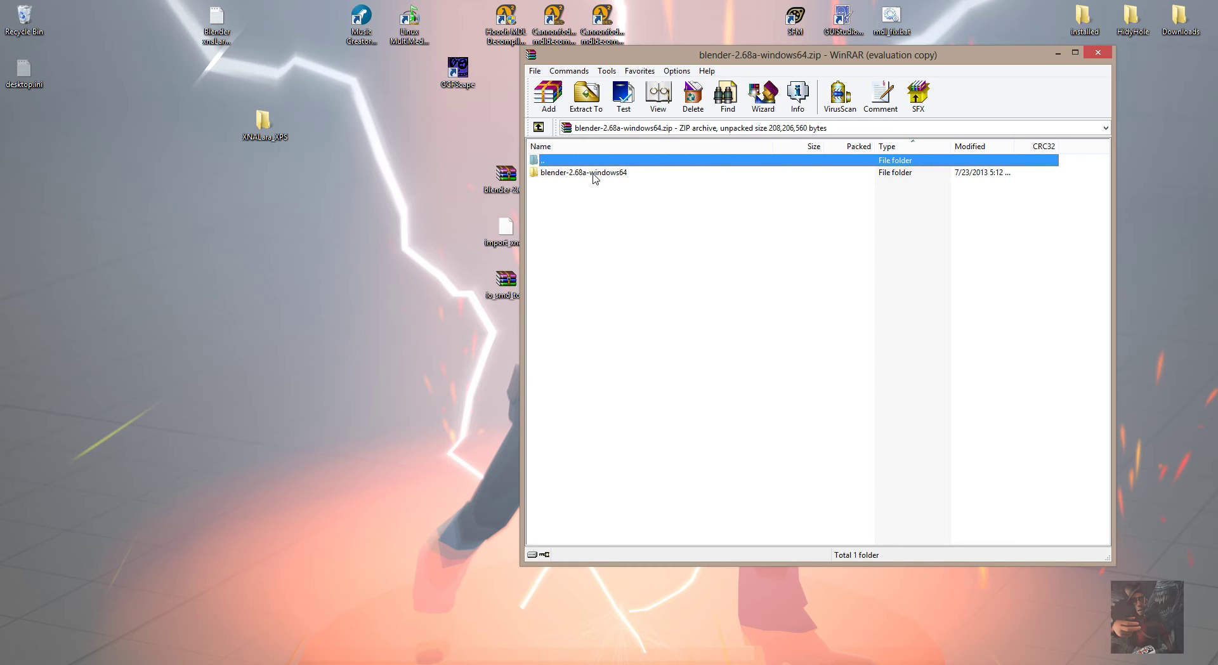
{"action": "left_click", "coordinate": [595, 175]}
{"action": "left_click_drag", "start_coordinate": [595, 175], "coordinate": [341, 129]}
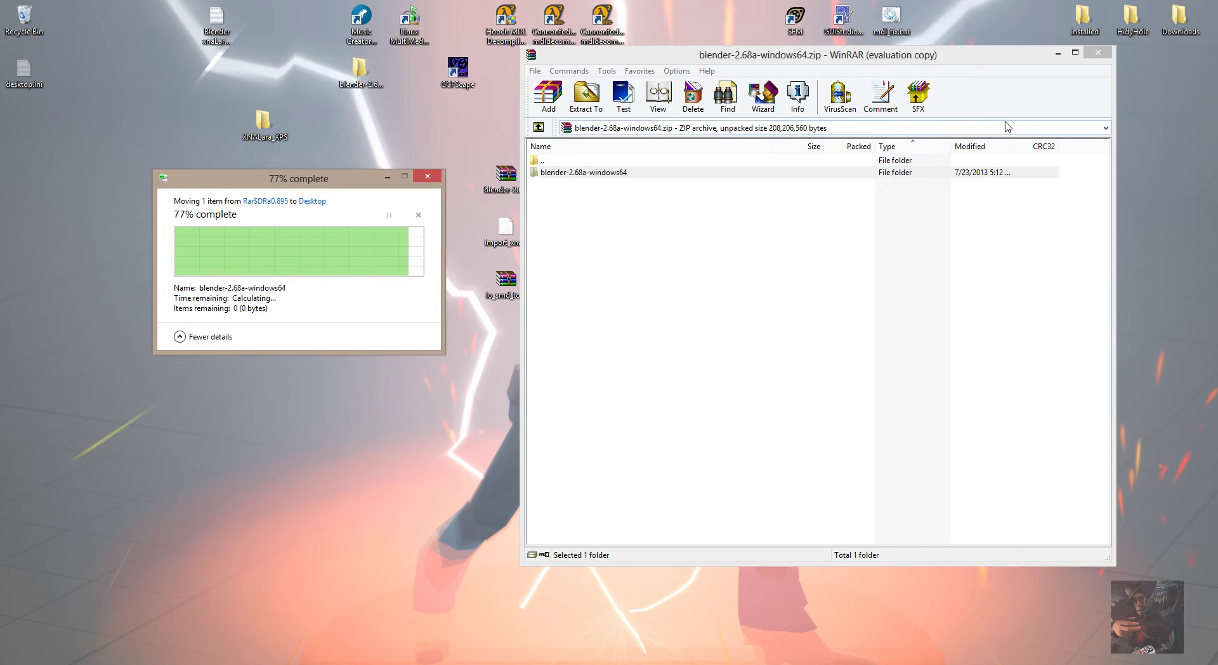
{"action": "left_click", "coordinate": [1095, 50]}
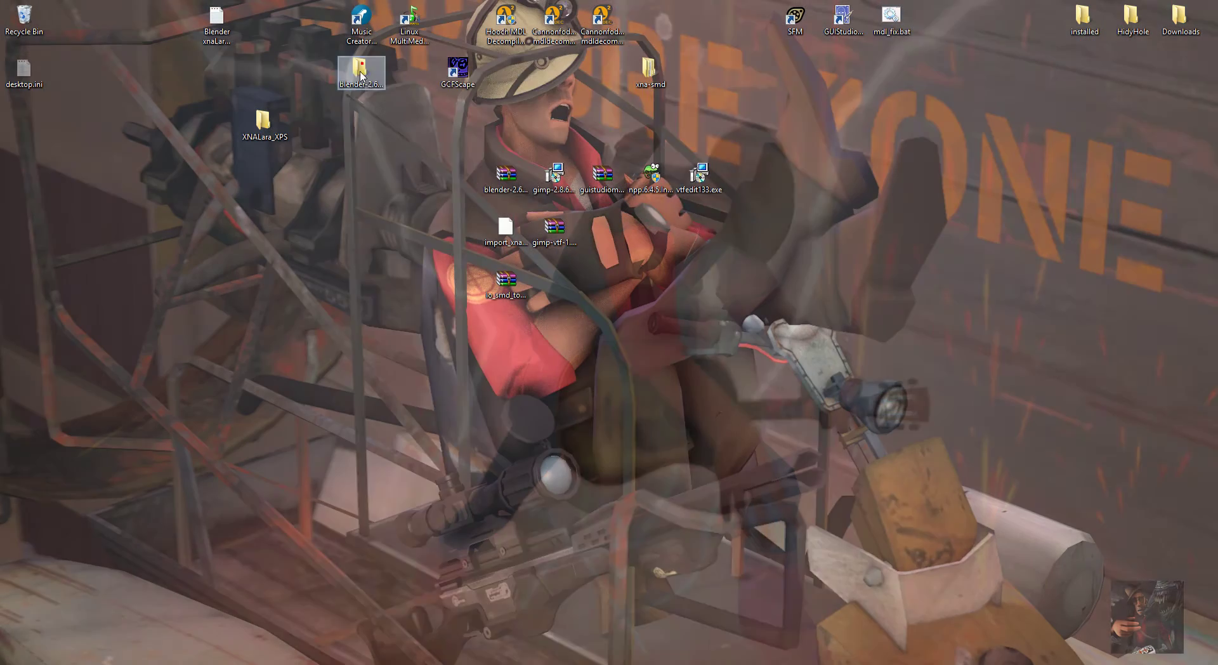
{"action": "left_click_drag", "start_coordinate": [366, 68], "coordinate": [344, 124]}
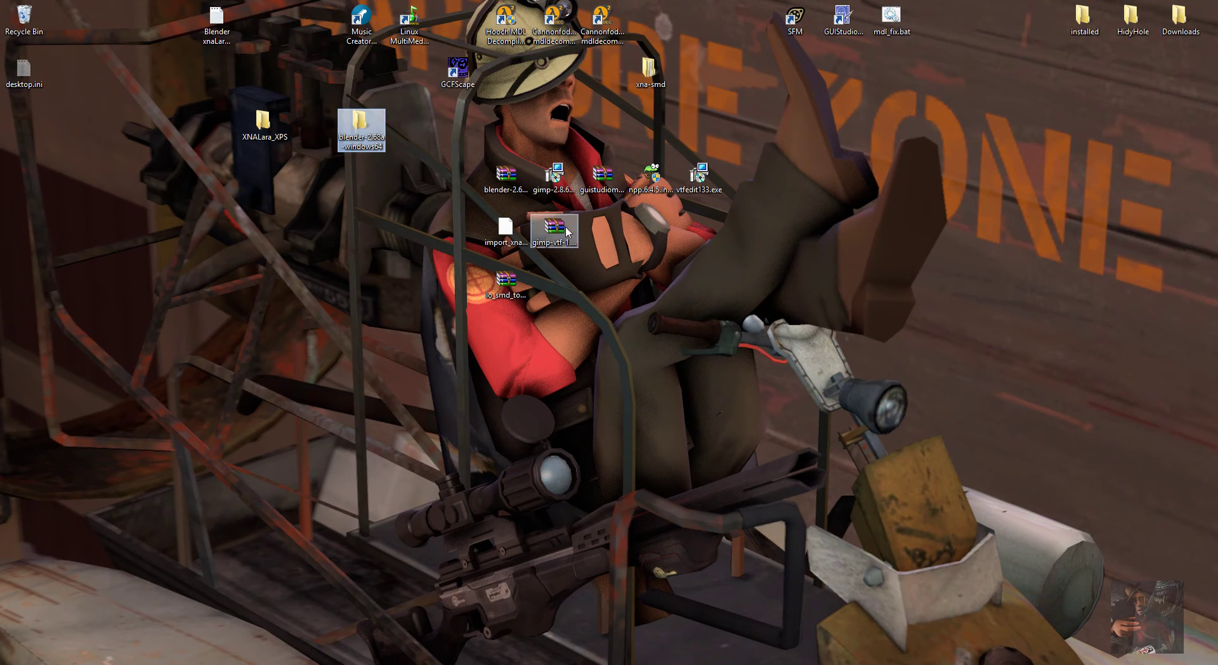
Move the Blender zip into the installed folder and open blender-2.68a-windows64\2.68\scripts
{"action": "left_click_drag", "start_coordinate": [498, 177], "coordinate": [1071, 19]}
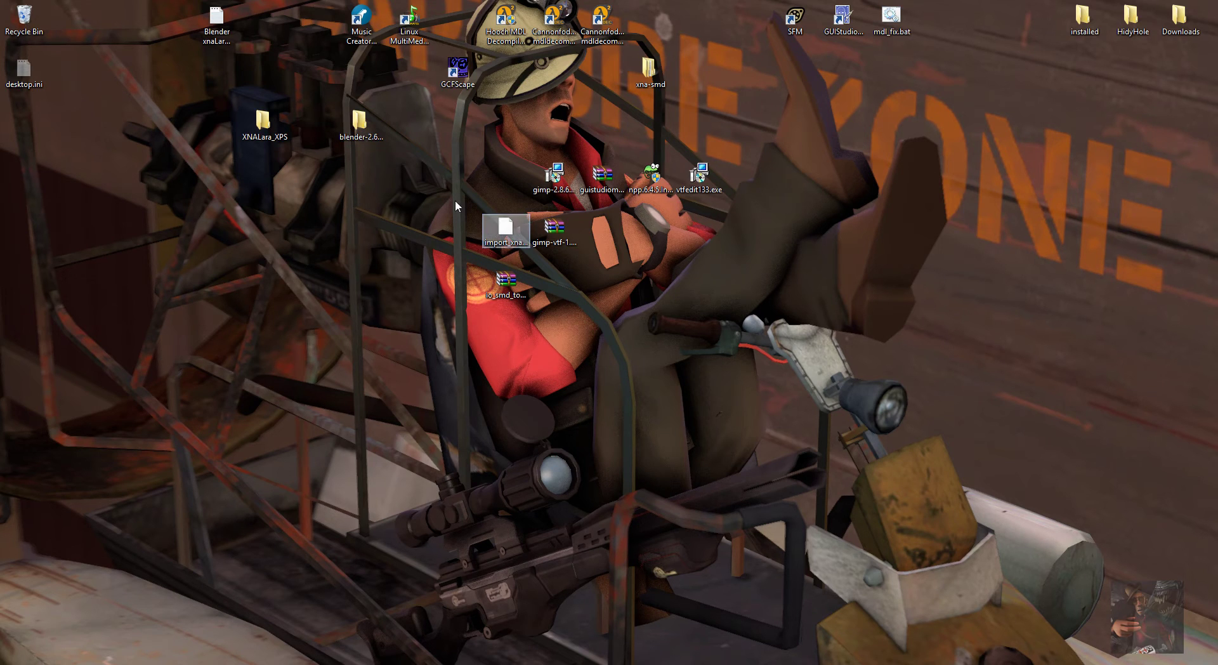
{"action": "double_click", "coordinate": [363, 128]}
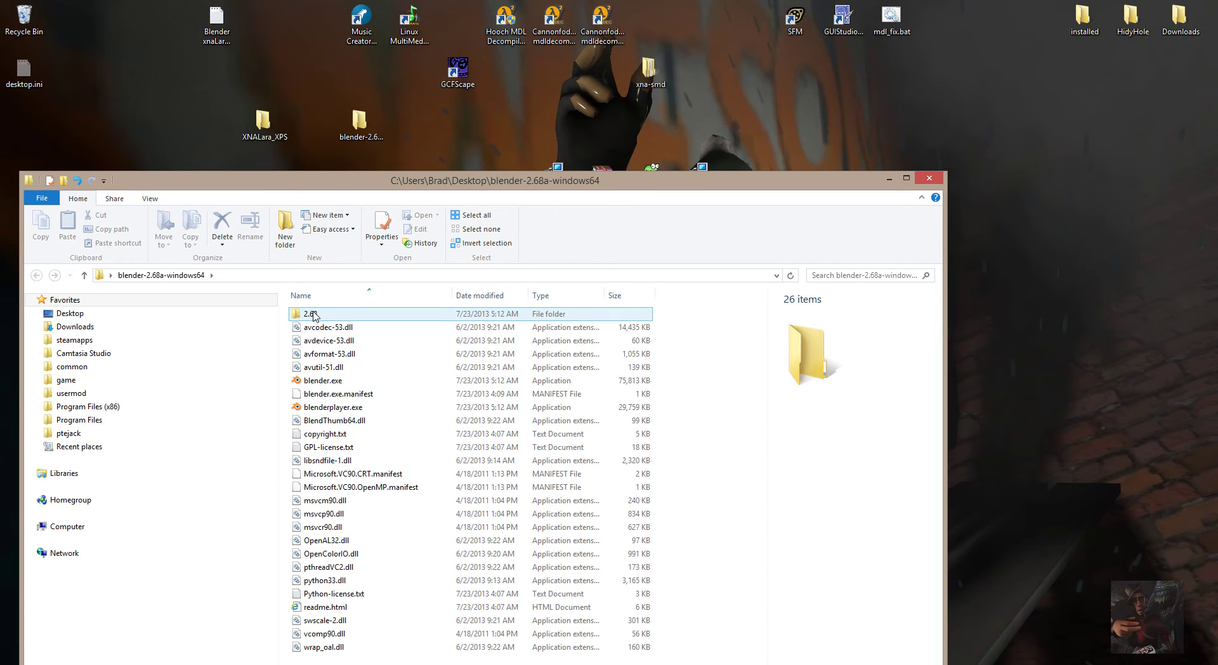
{"action": "double_click", "coordinate": [317, 314]}
{"action": "left_click", "coordinate": [318, 341]}
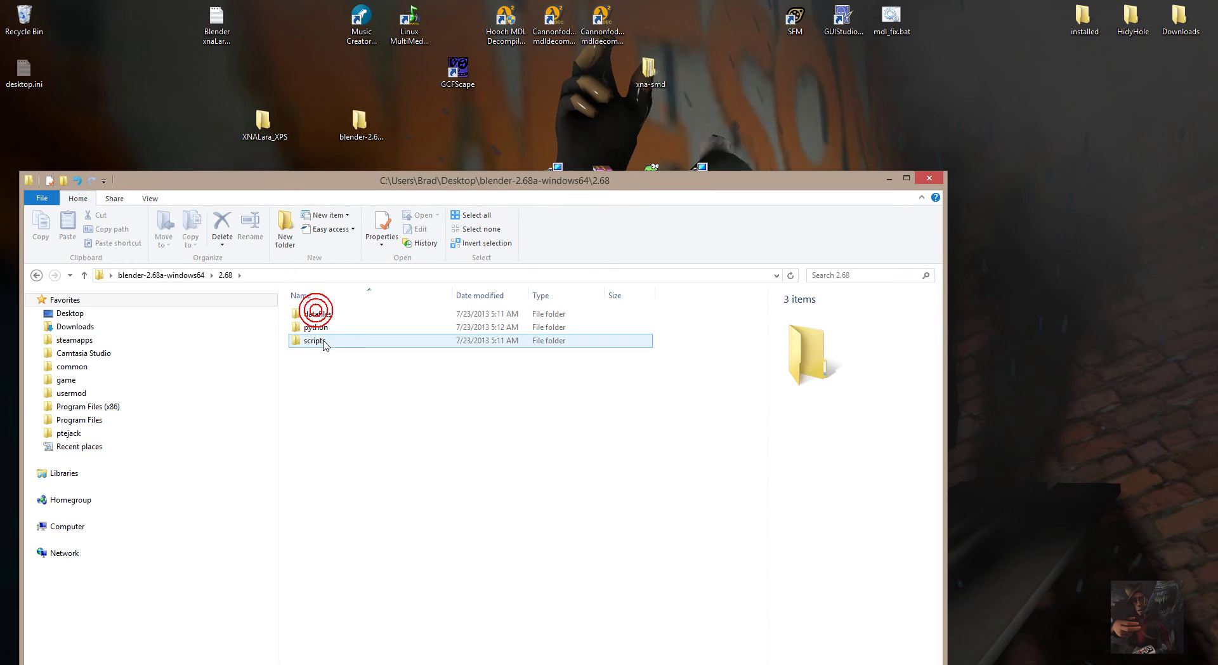
{"action": "double_click", "coordinate": [318, 341]}
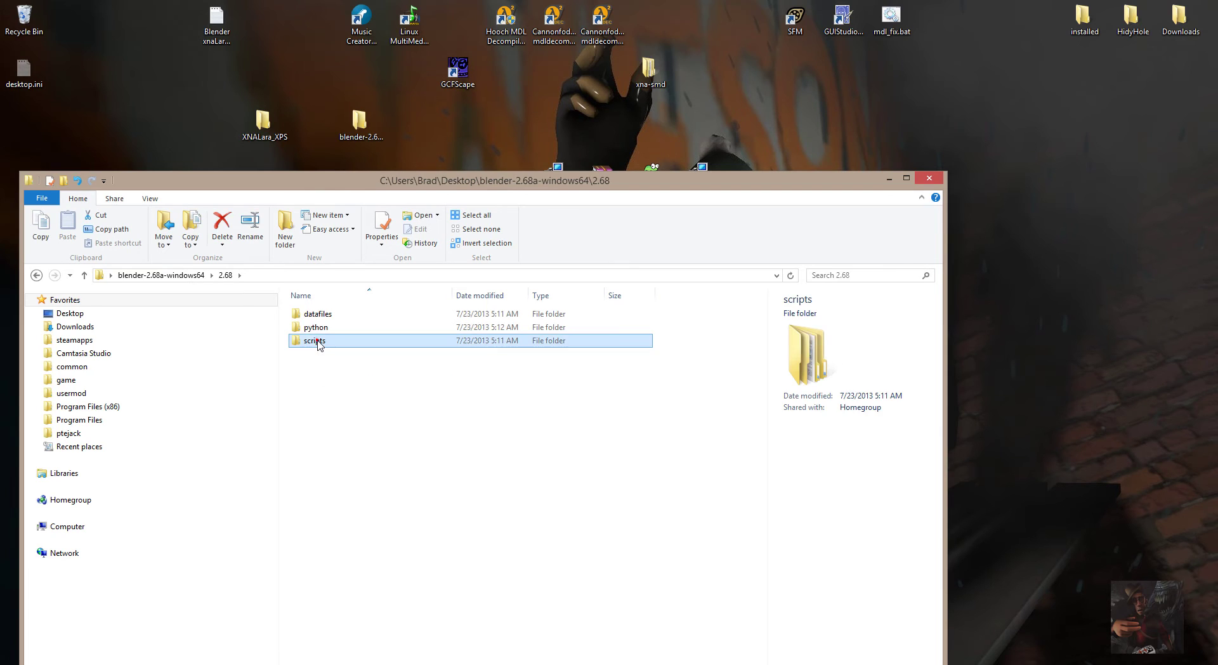
Open the addons folder, place its window on the right, and select the XNALara import script
{"action": "left_click", "coordinate": [318, 340]}
{"action": "left_click", "coordinate": [316, 315]}
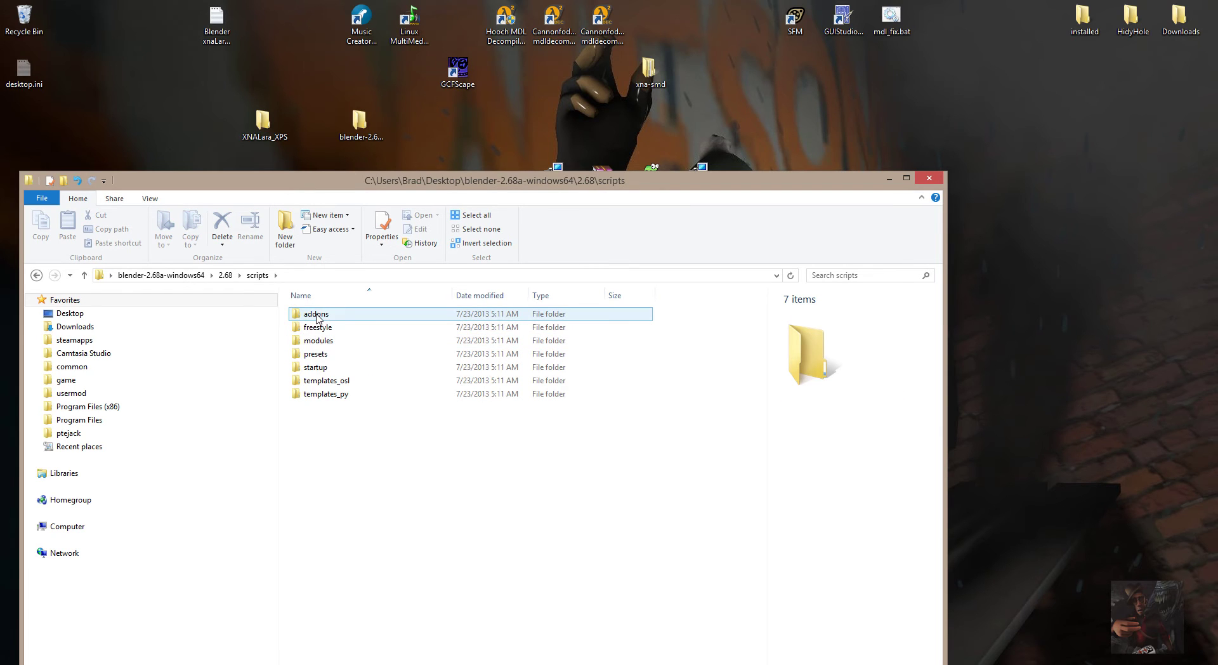
{"action": "left_click", "coordinate": [316, 314]}
{"action": "double_click", "coordinate": [316, 315]}
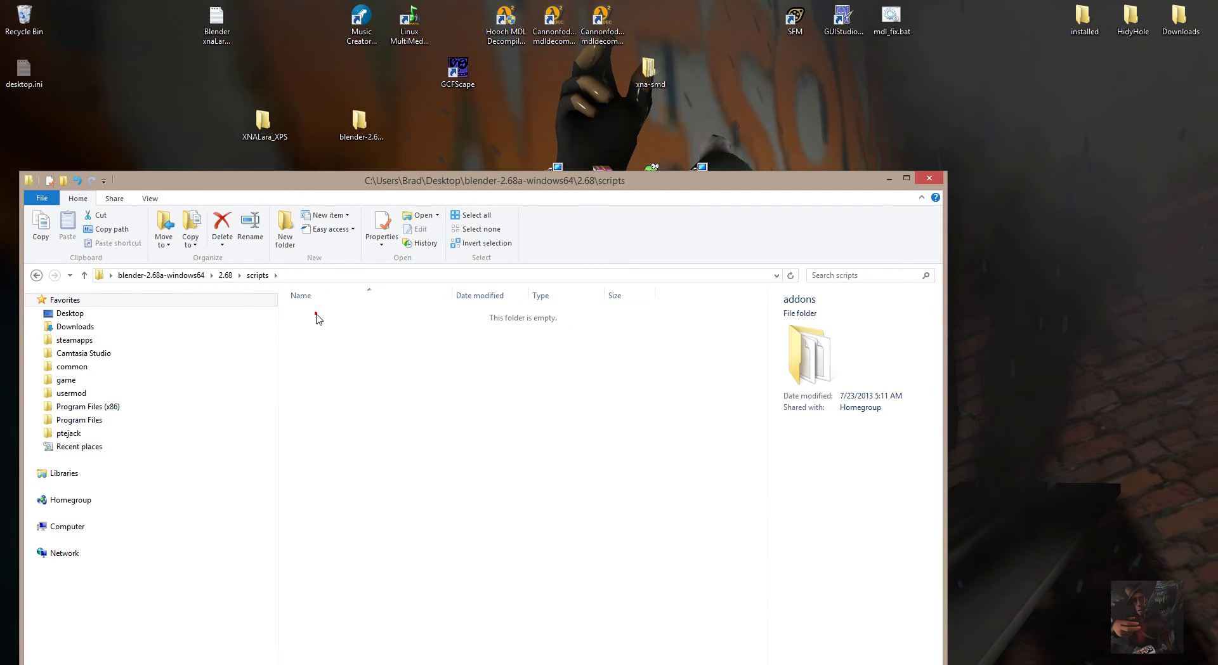
{"action": "left_click_drag", "start_coordinate": [423, 180], "coordinate": [1001, 52]}
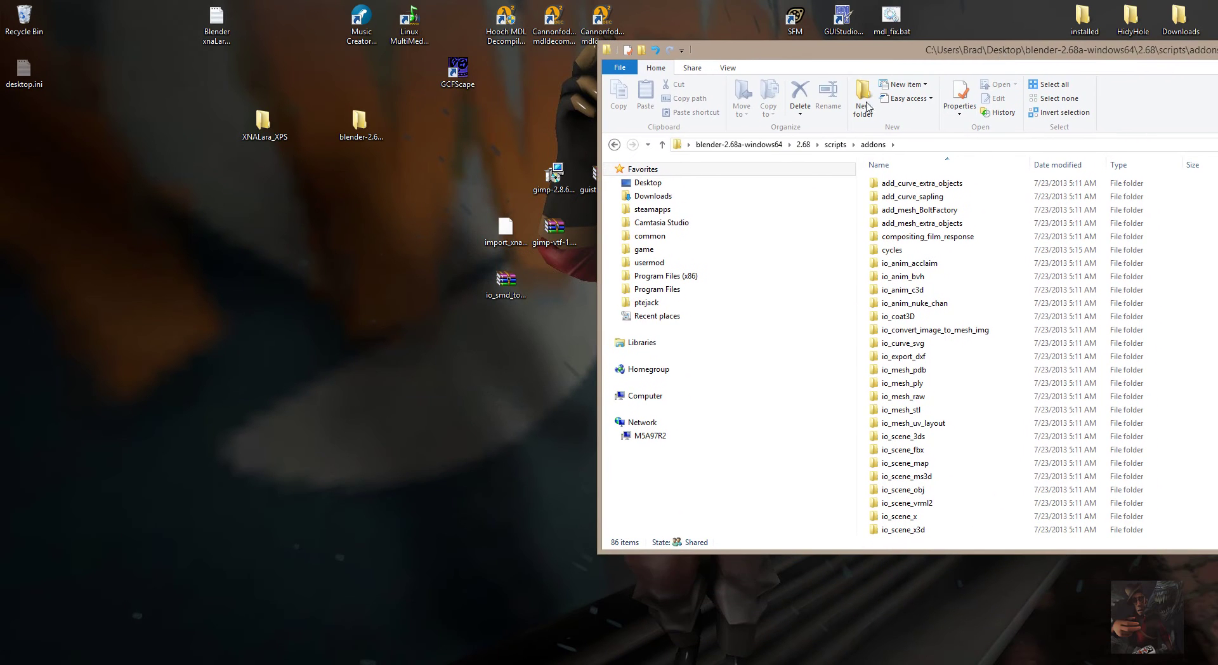
{"action": "left_click", "coordinate": [506, 235]}
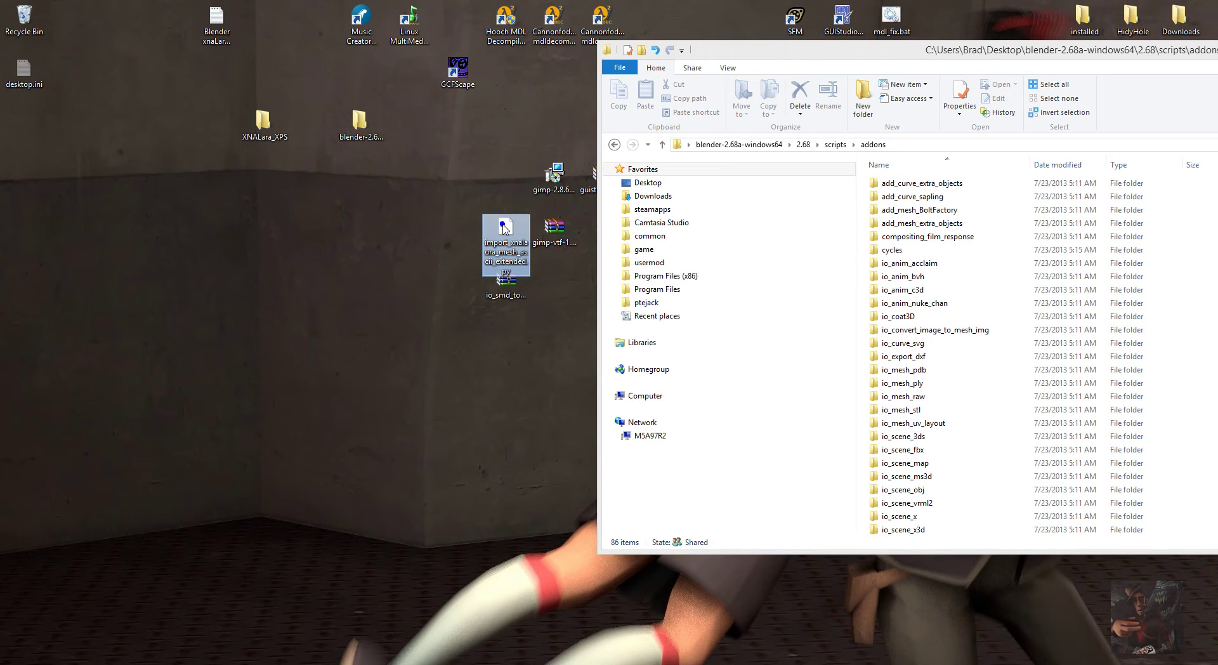
Copy import_xnalaura_mesh_ascii_extended.py into io_coat3D, then move the desktop copy into the installed folder
{"action": "left_click_drag", "start_coordinate": [504, 228], "coordinate": [1193, 323]}
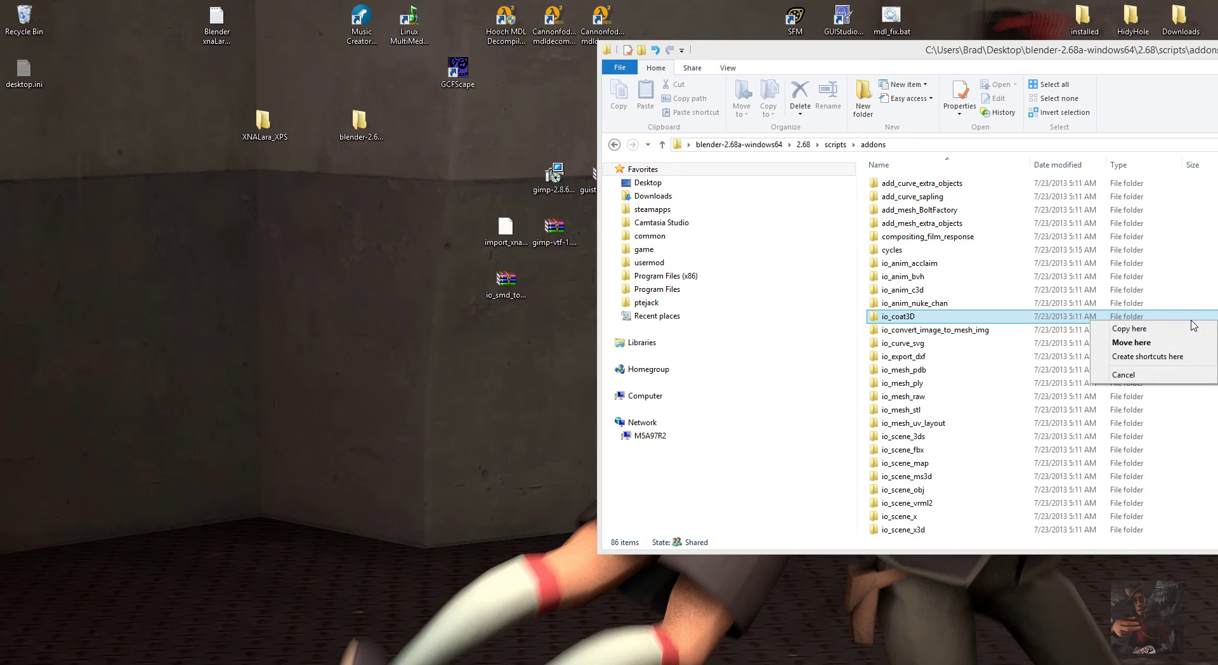
{"action": "left_click", "coordinate": [1139, 329]}
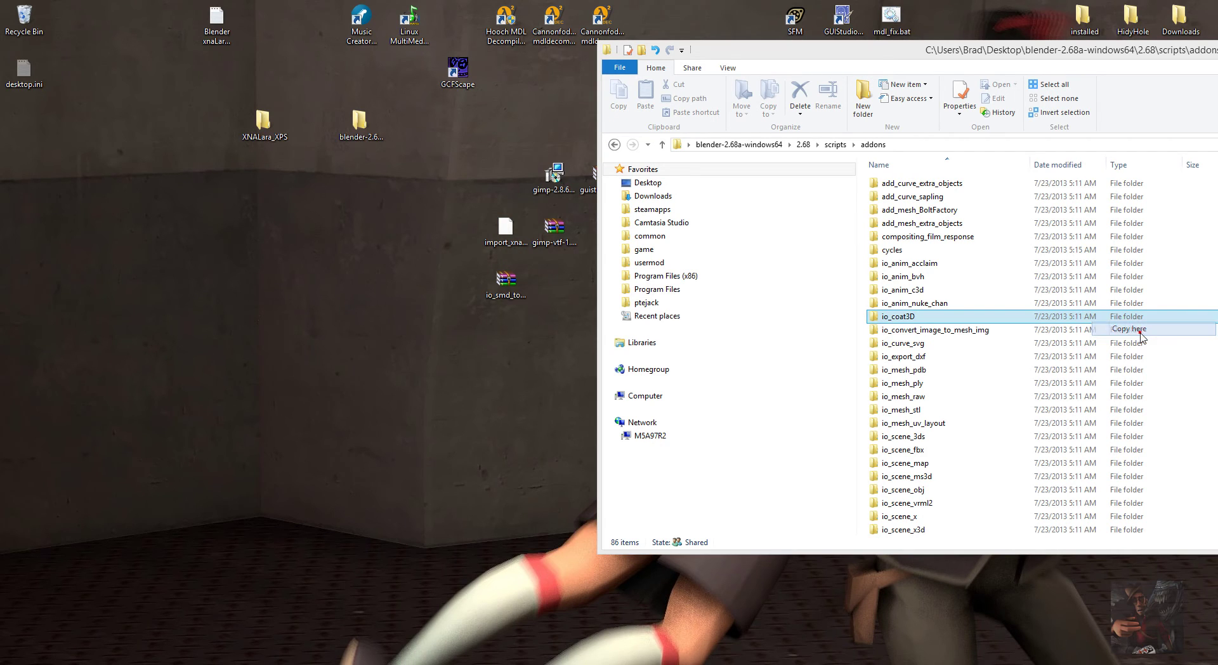
{"action": "left_click", "coordinate": [500, 230]}
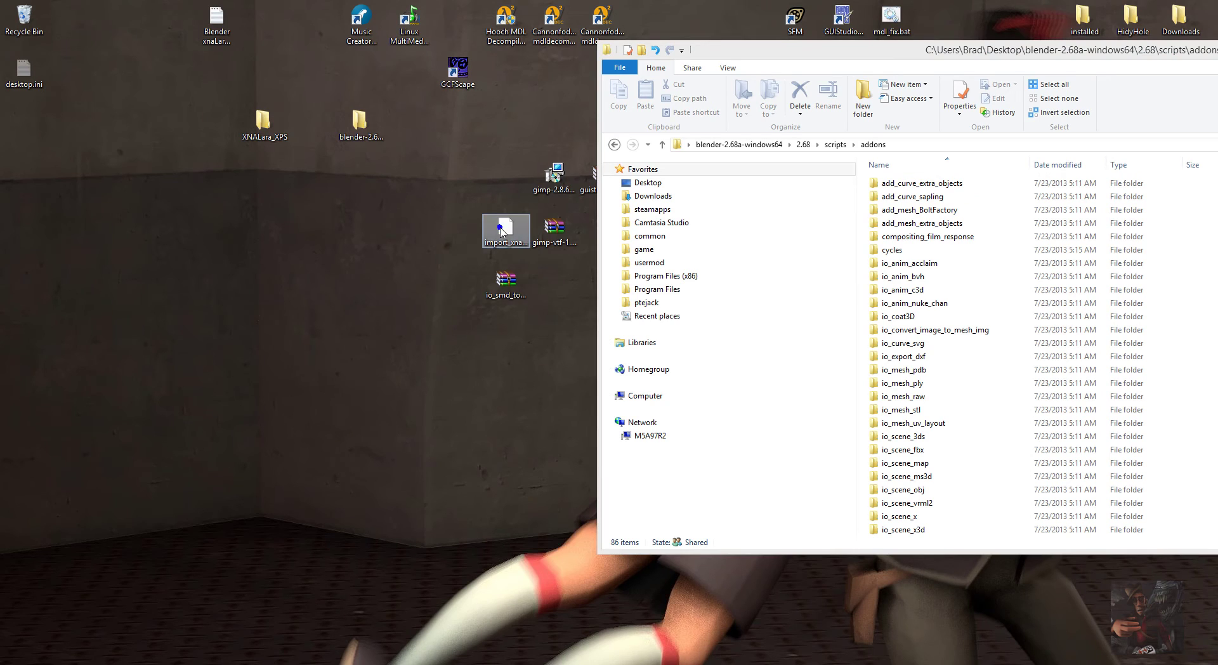
{"action": "left_click_drag", "start_coordinate": [500, 231], "coordinate": [1084, 19]}
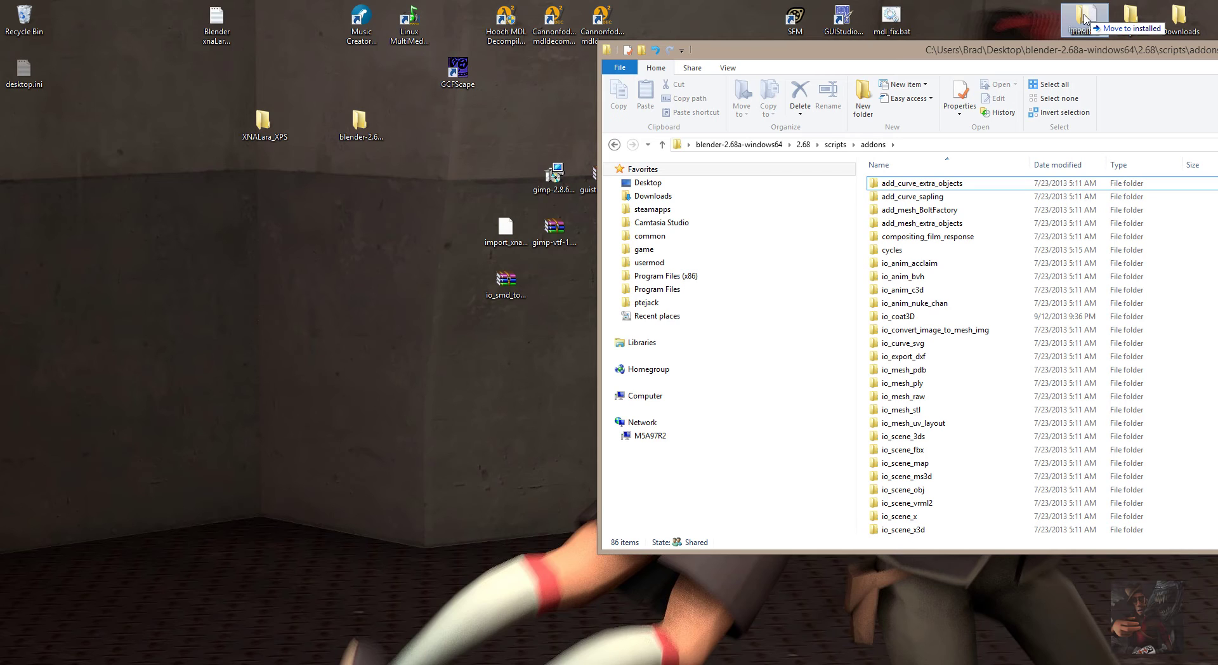
{"action": "left_click_drag", "start_coordinate": [1084, 19], "coordinate": [1086, 19]}
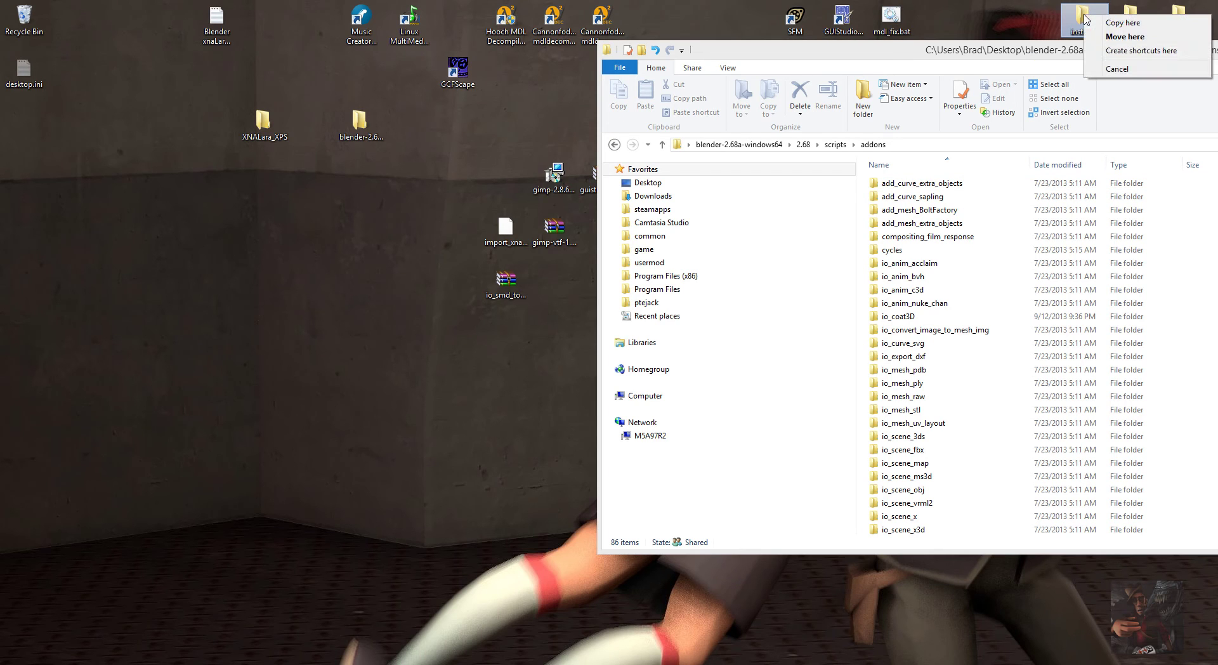
{"action": "left_click", "coordinate": [1125, 36]}
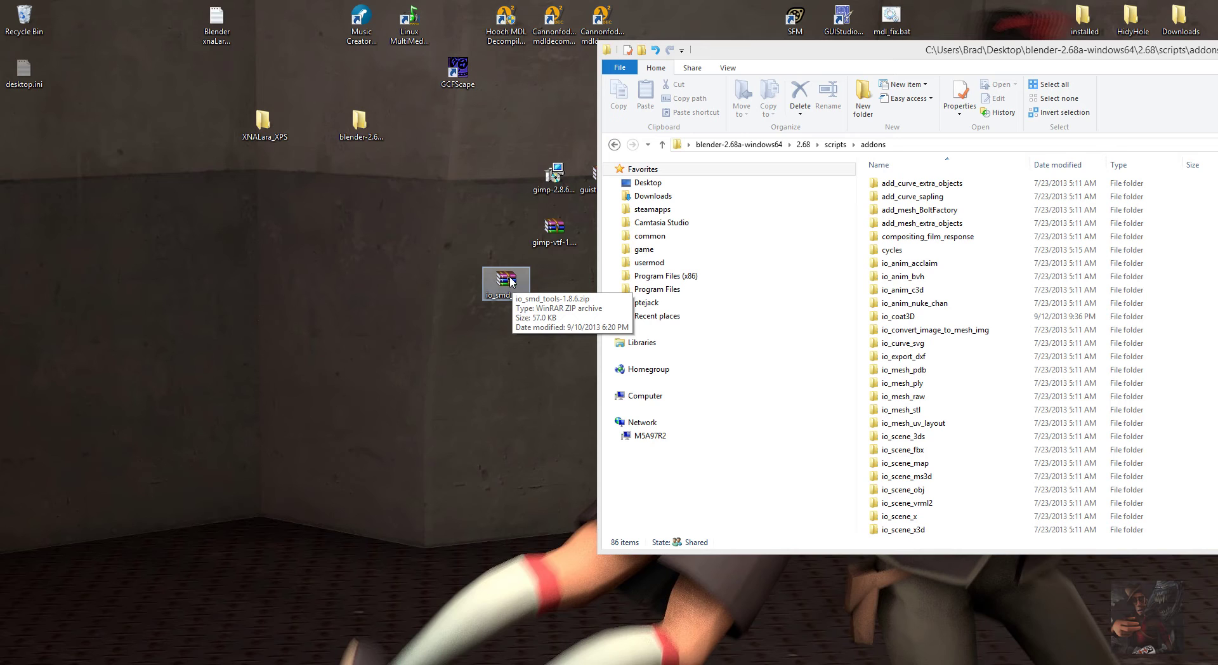
Open io_smd_tools-1.8.6.zip in WinRAR and dismiss the licence reminder
{"action": "double_click", "coordinate": [508, 279]}
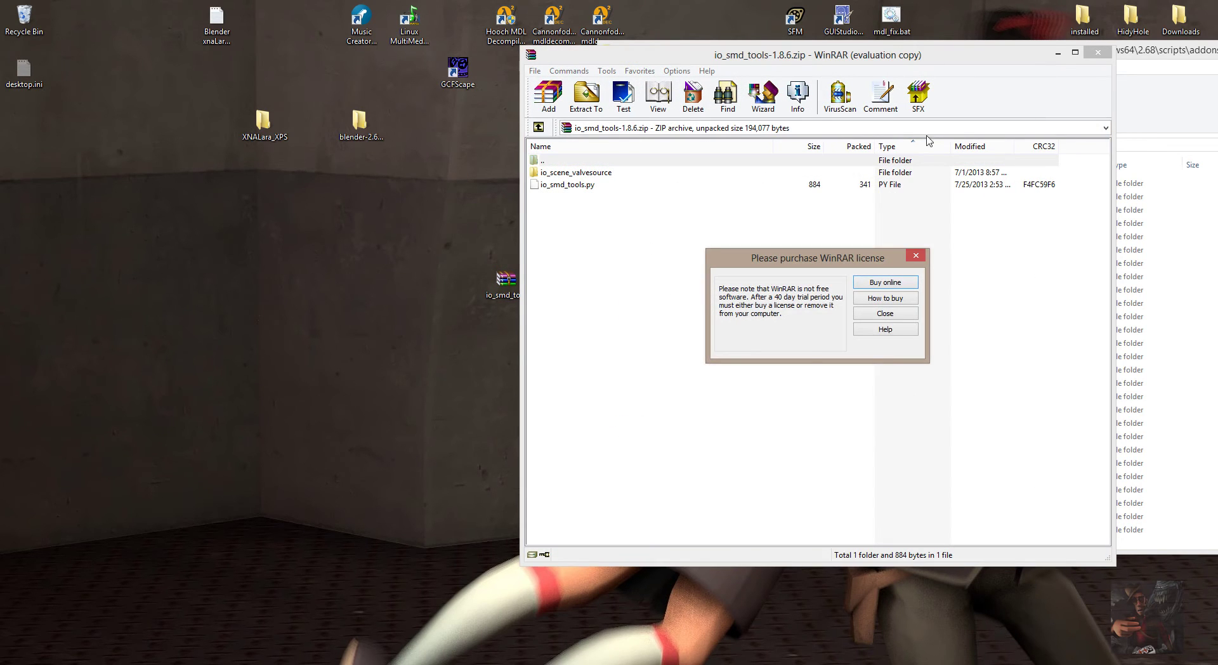
{"action": "left_click", "coordinate": [896, 314]}
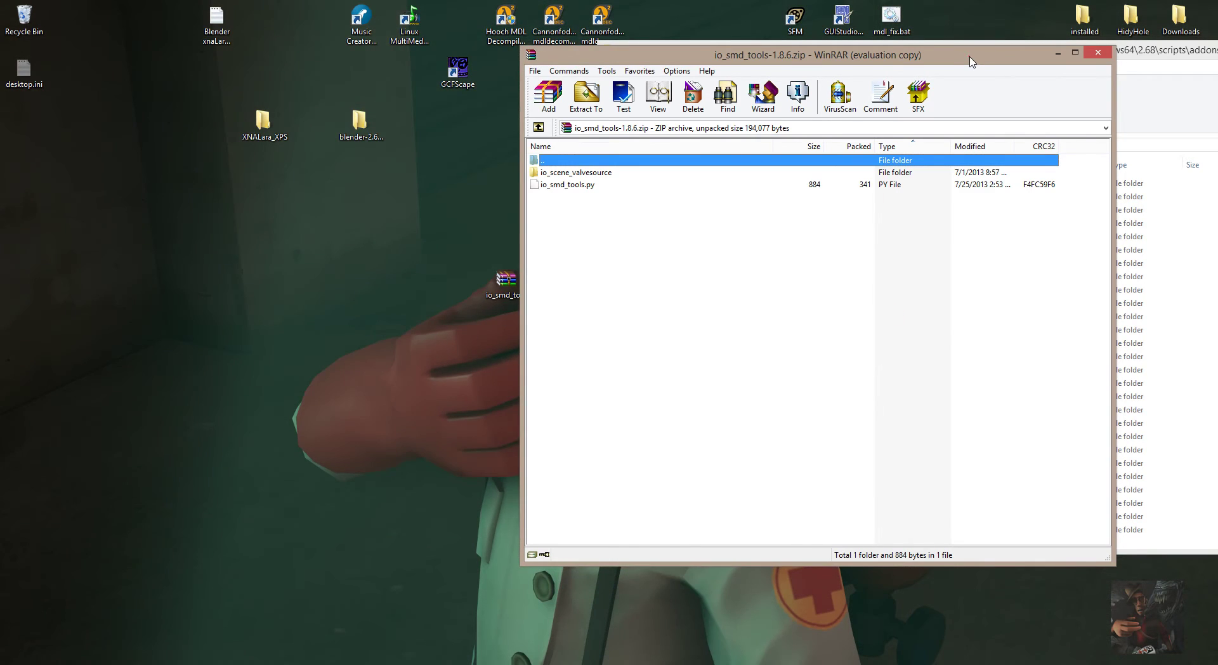
{"action": "left_click_drag", "start_coordinate": [971, 61], "coordinate": [406, 16]}
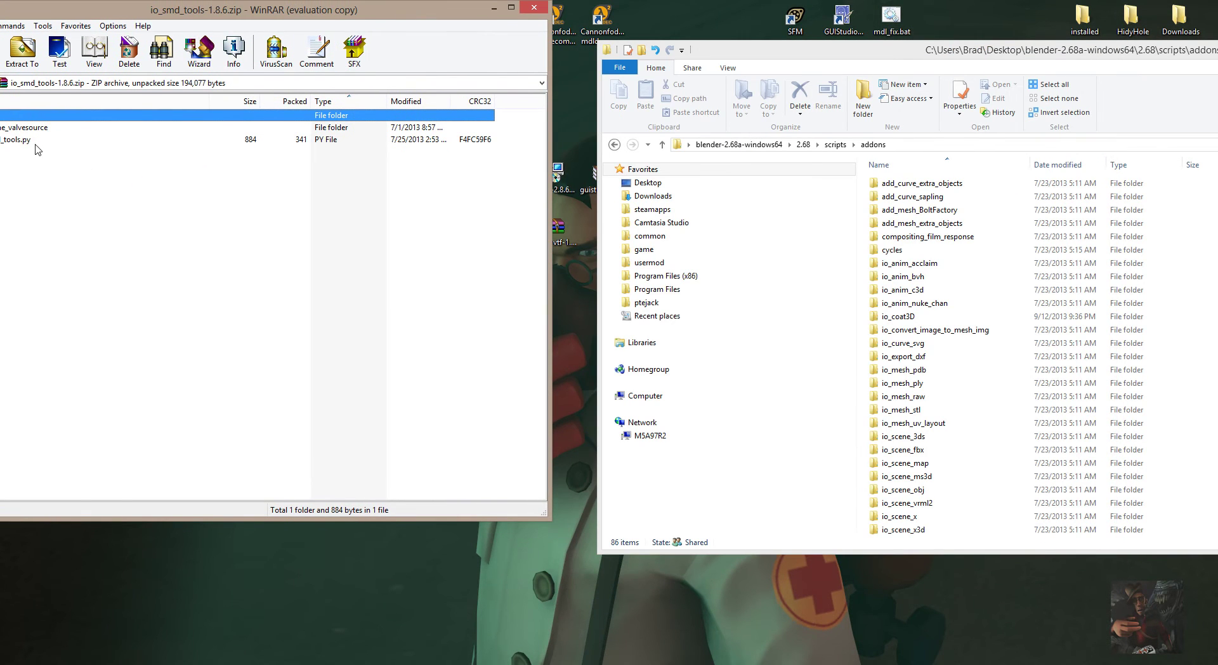
{"action": "left_click_drag", "start_coordinate": [144, 10], "coordinate": [204, 11]}
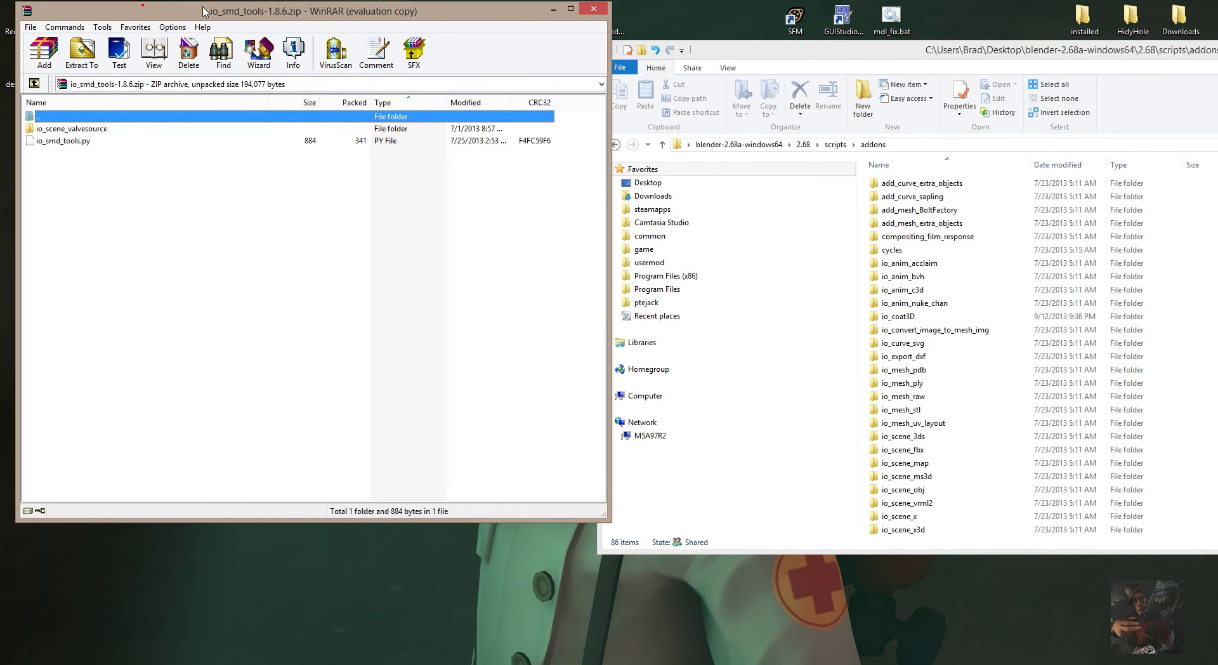
Extract io_scene_valvesource and io_smd_tools.py into Blender's addons folder, redoing the first drop
{"action": "left_click", "coordinate": [72, 132]}
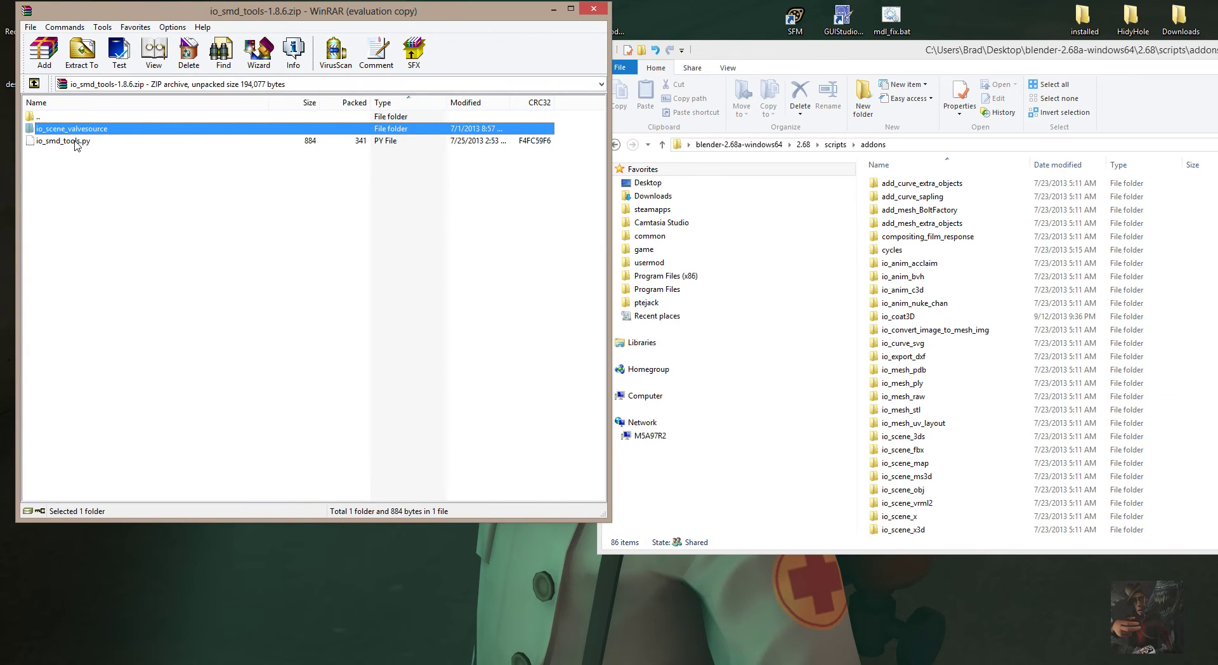
{"action": "left_click", "coordinate": [76, 143], "text": "shift"}
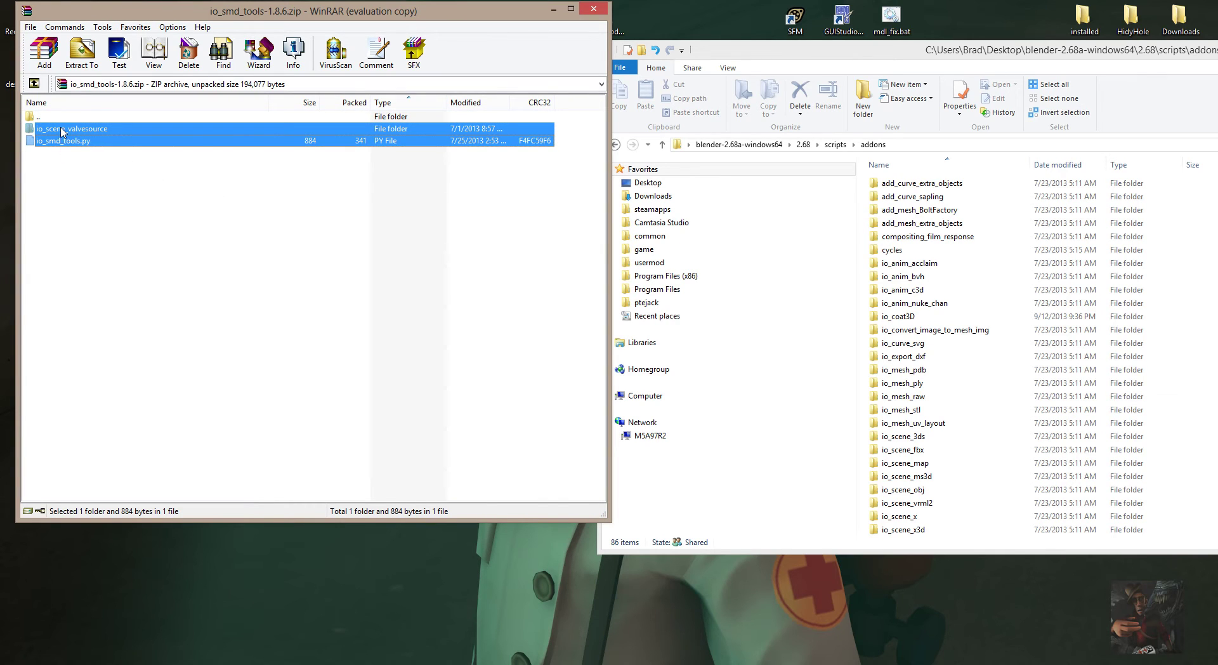
{"action": "left_click_drag", "start_coordinate": [63, 131], "coordinate": [850, 54]}
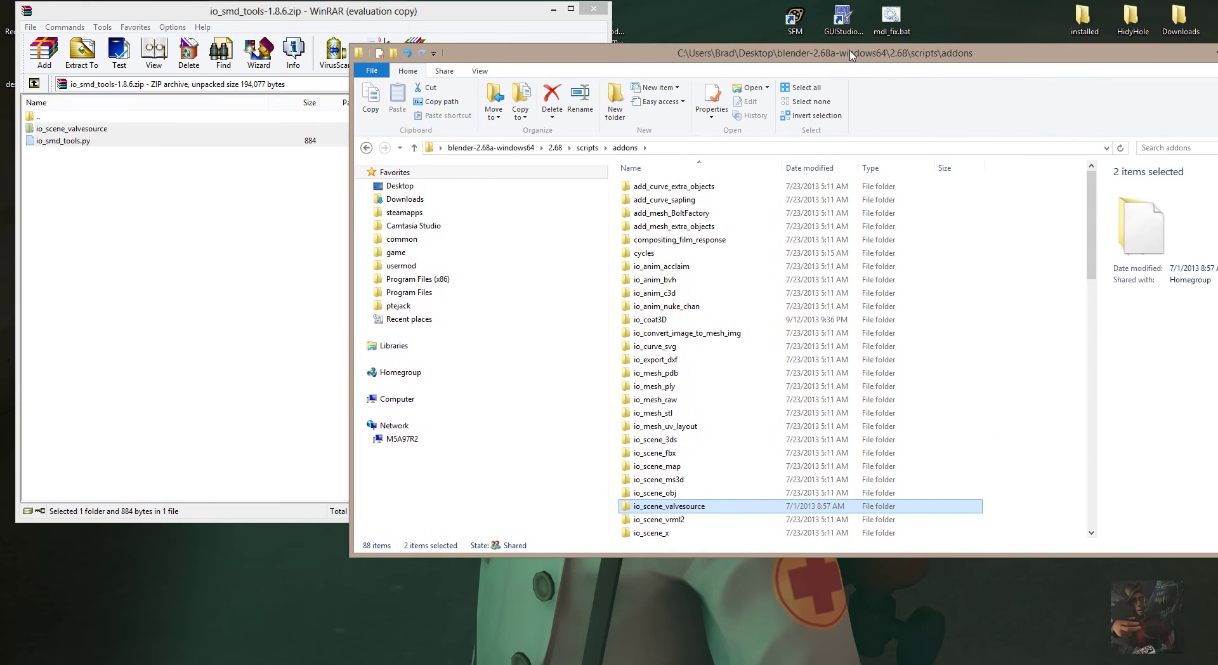
{"action": "right_click", "coordinate": [407, 56]}
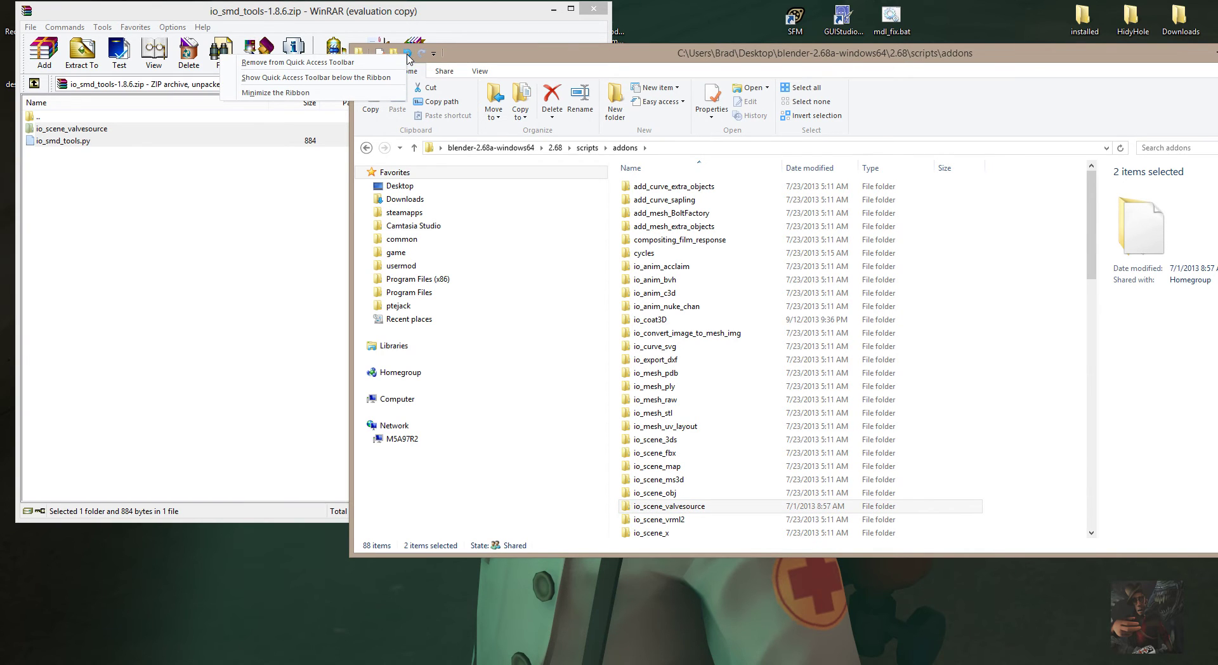
{"action": "left_click", "coordinate": [408, 56]}
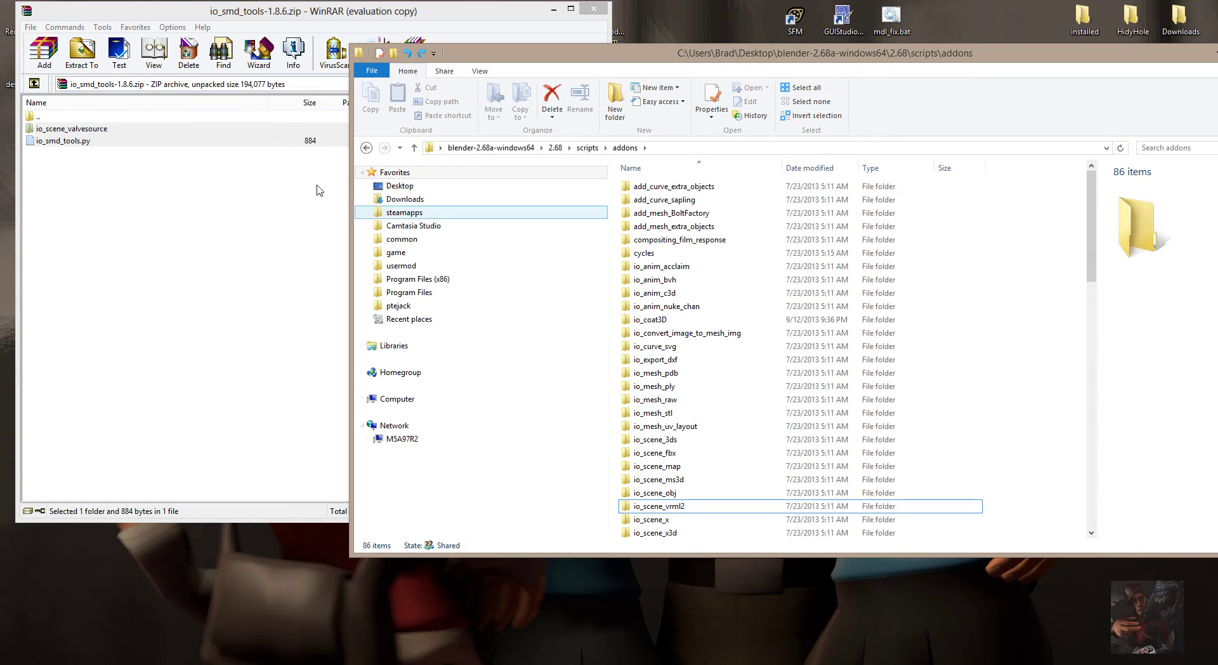
{"action": "left_click_drag", "start_coordinate": [67, 129], "coordinate": [1039, 324]}
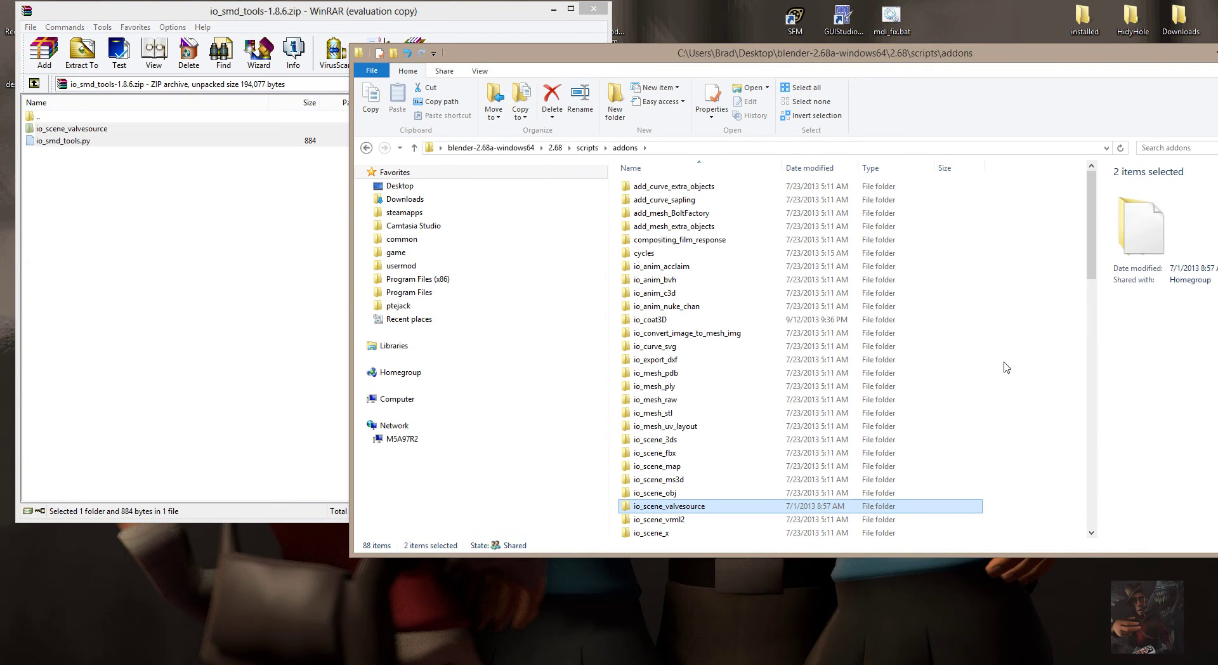
{"action": "mouse_move", "coordinate": [698, 508]}
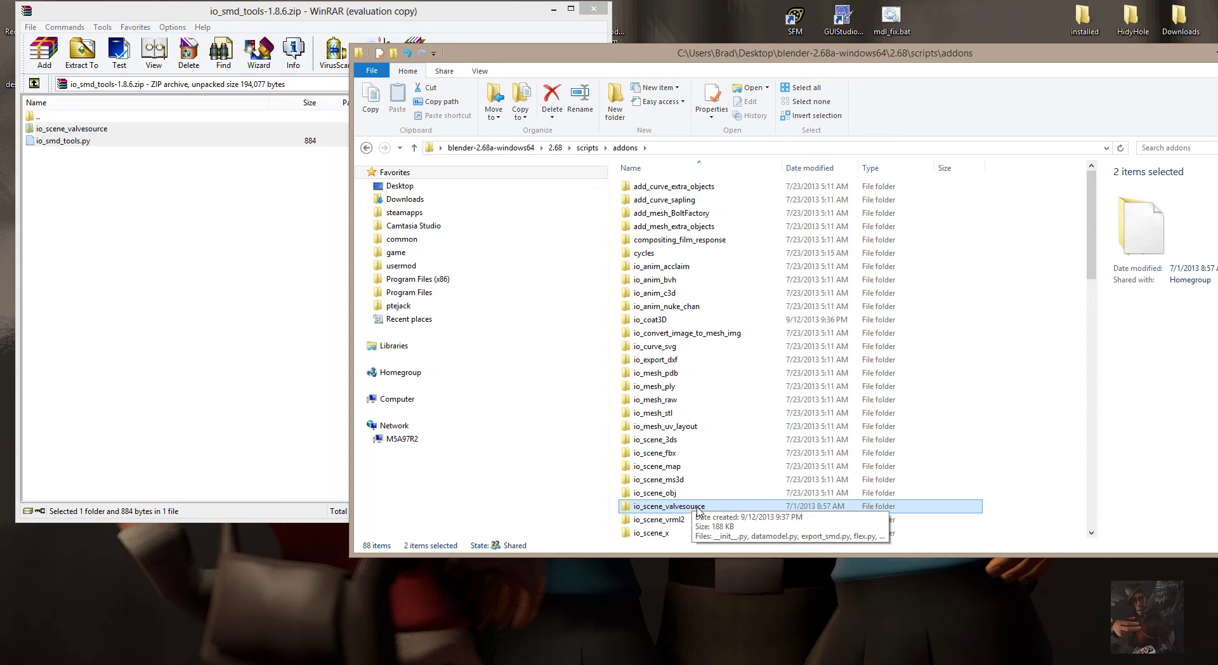
{"action": "scroll", "coordinate": [699, 508], "scroll_direction": "down", "scroll_amount": 20}
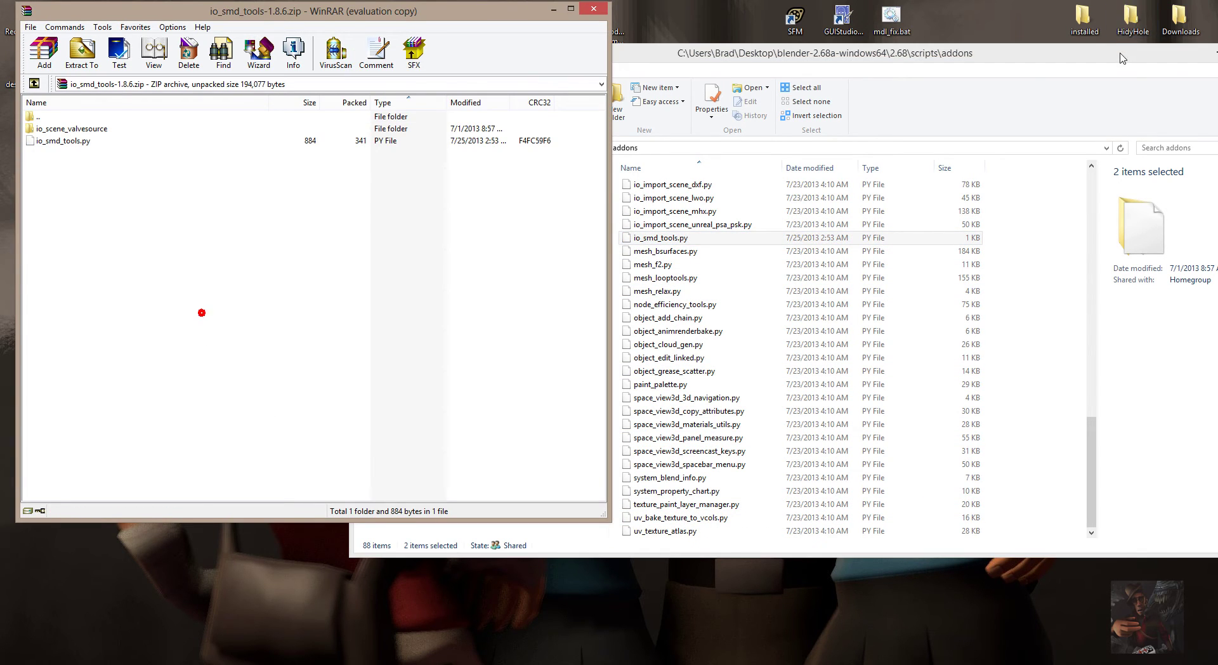
Close the addons folder window and the WinRAR archive window
{"action": "left_click_drag", "start_coordinate": [1121, 57], "coordinate": [853, 66]}
{"action": "key", "text": "alt+Tab"}
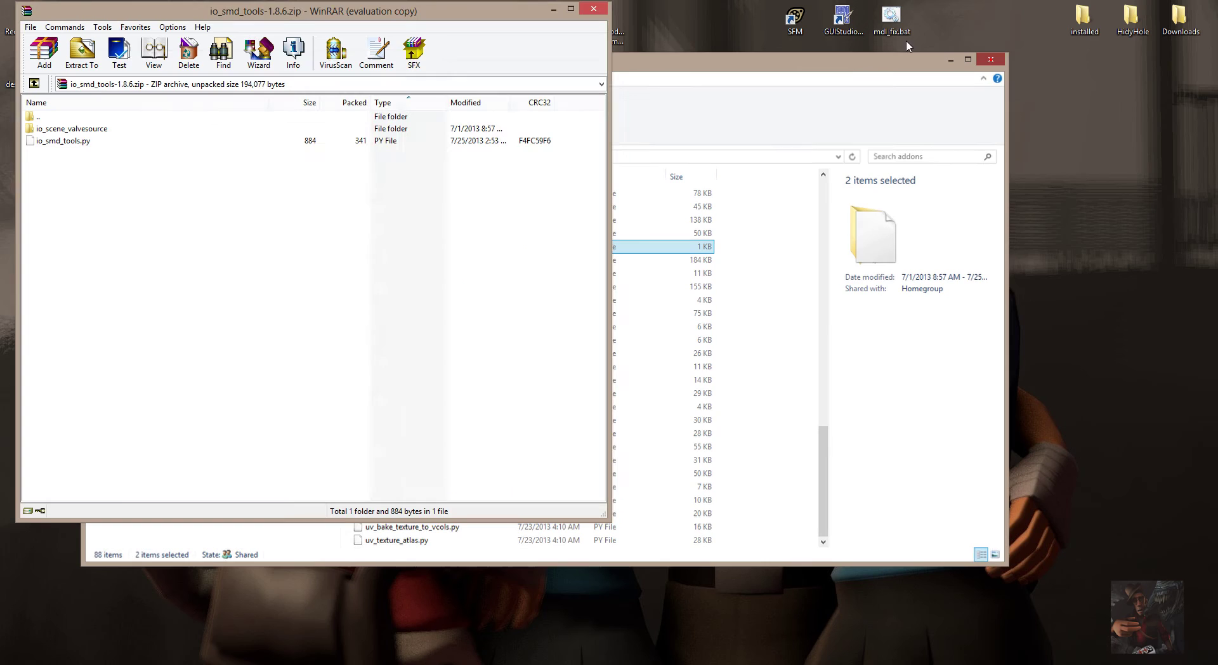
{"action": "left_click", "coordinate": [991, 59]}
{"action": "left_click", "coordinate": [595, 10]}
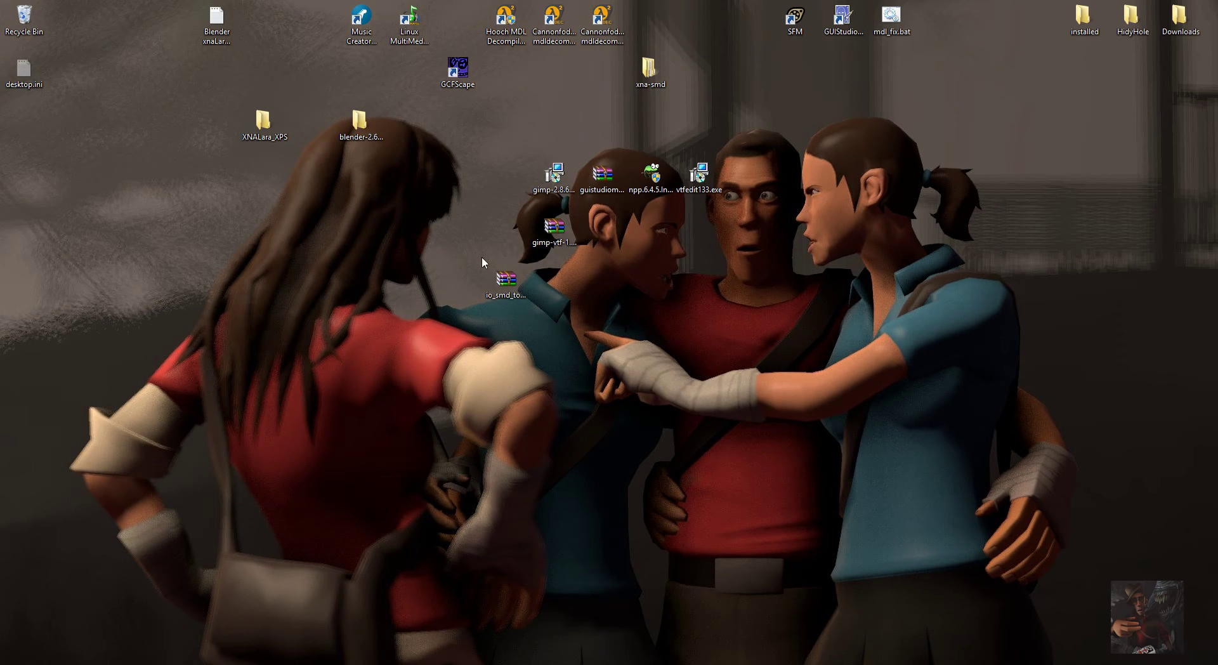
Move the io_smd_tools zip into the installed folder and launch gimp-2.8.6-setup.exe
{"action": "left_click_drag", "start_coordinate": [501, 287], "coordinate": [1072, 25]}
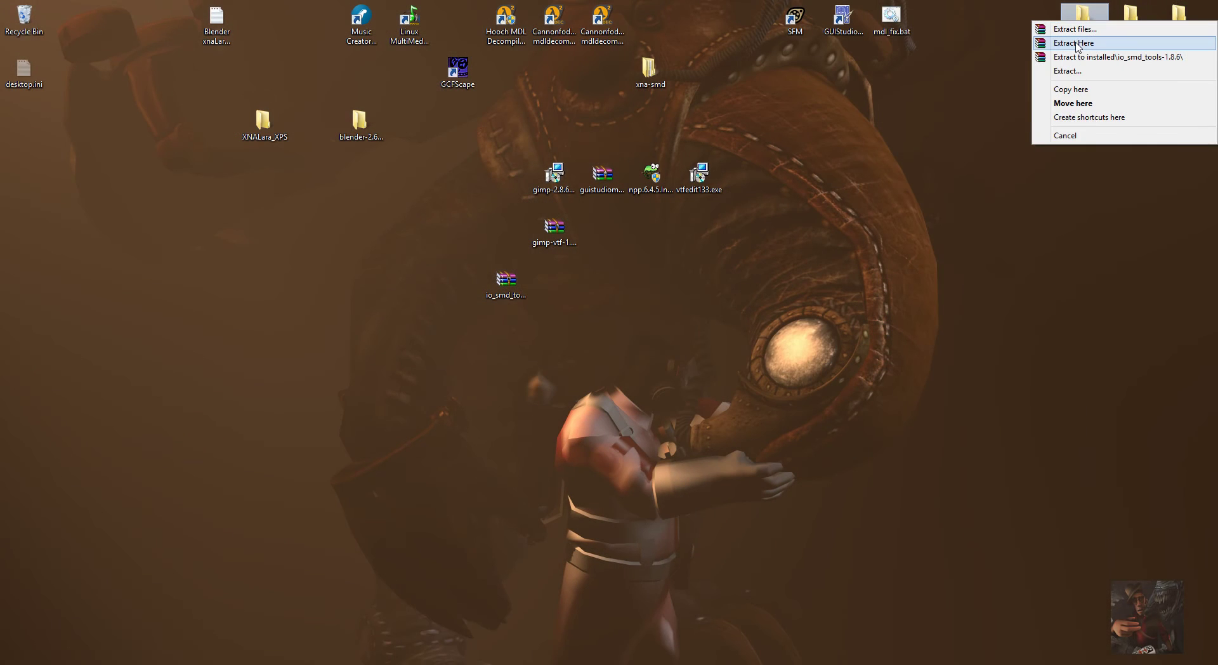
{"action": "left_click", "coordinate": [1075, 105]}
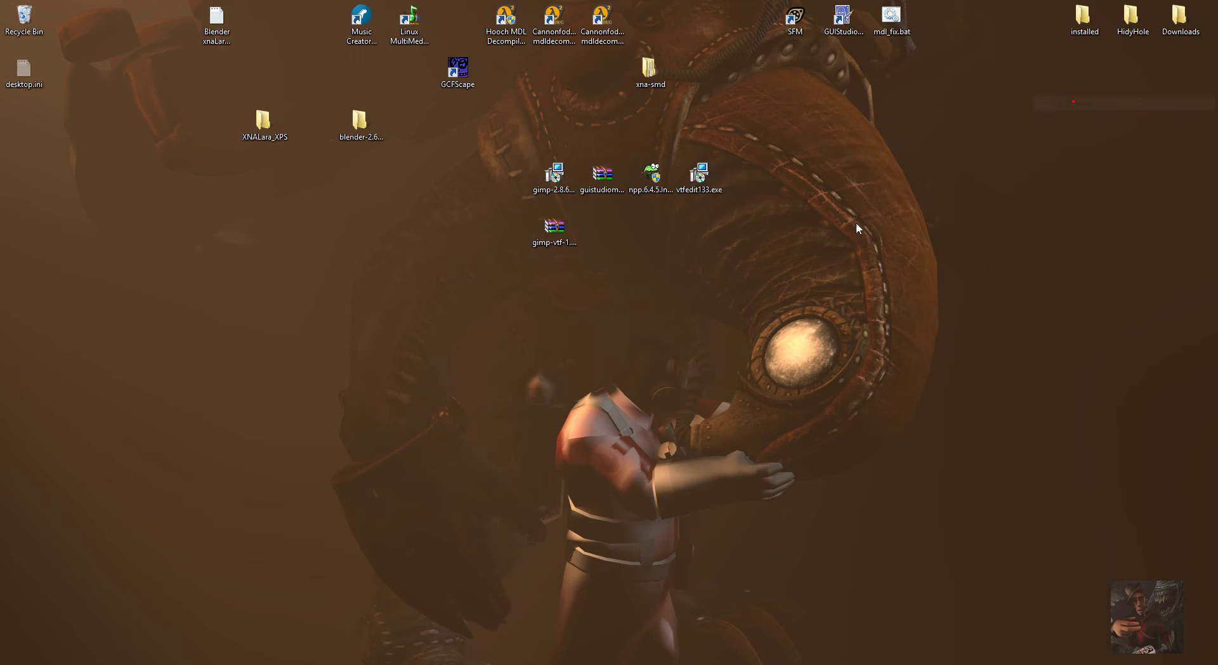
{"action": "double_click", "coordinate": [553, 176]}
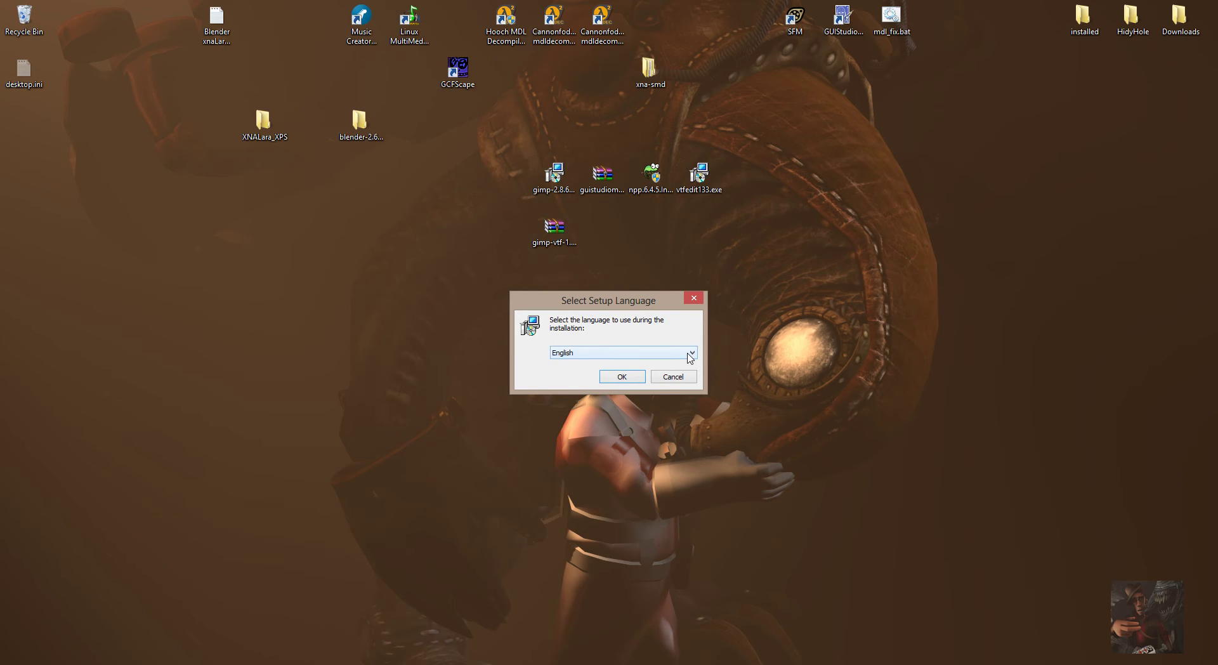
Keep English as the GIMP setup language and confirm it
{"action": "left_click", "coordinate": [690, 357]}
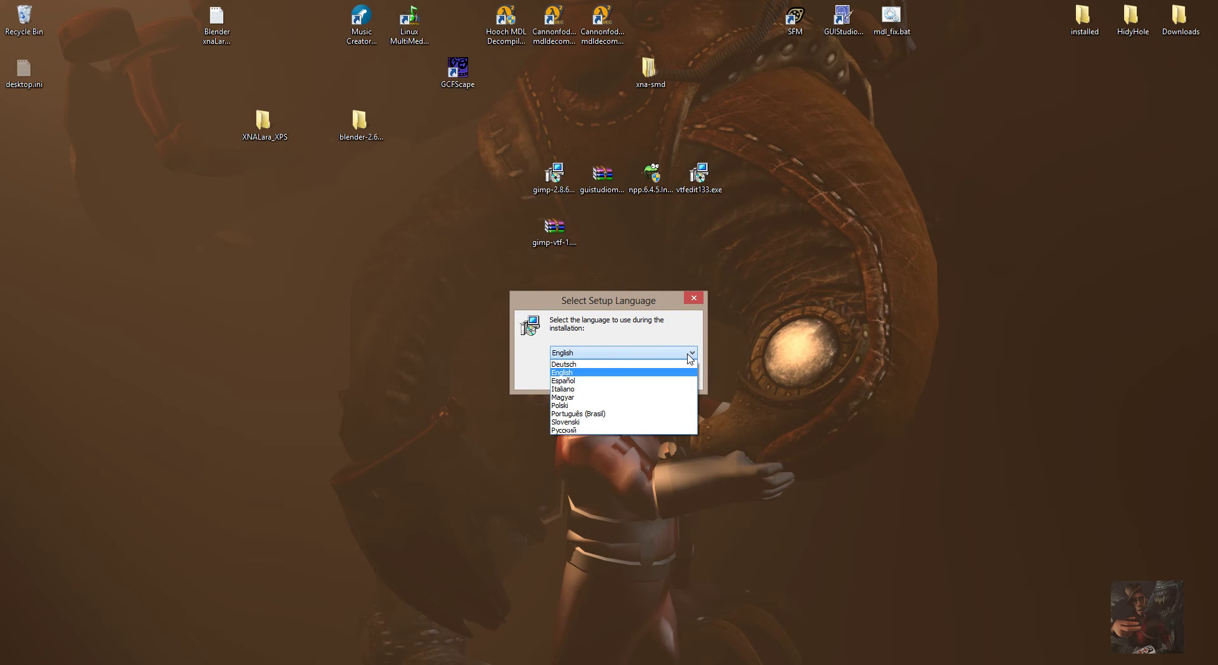
{"action": "left_click", "coordinate": [690, 357]}
{"action": "left_click", "coordinate": [621, 376]}
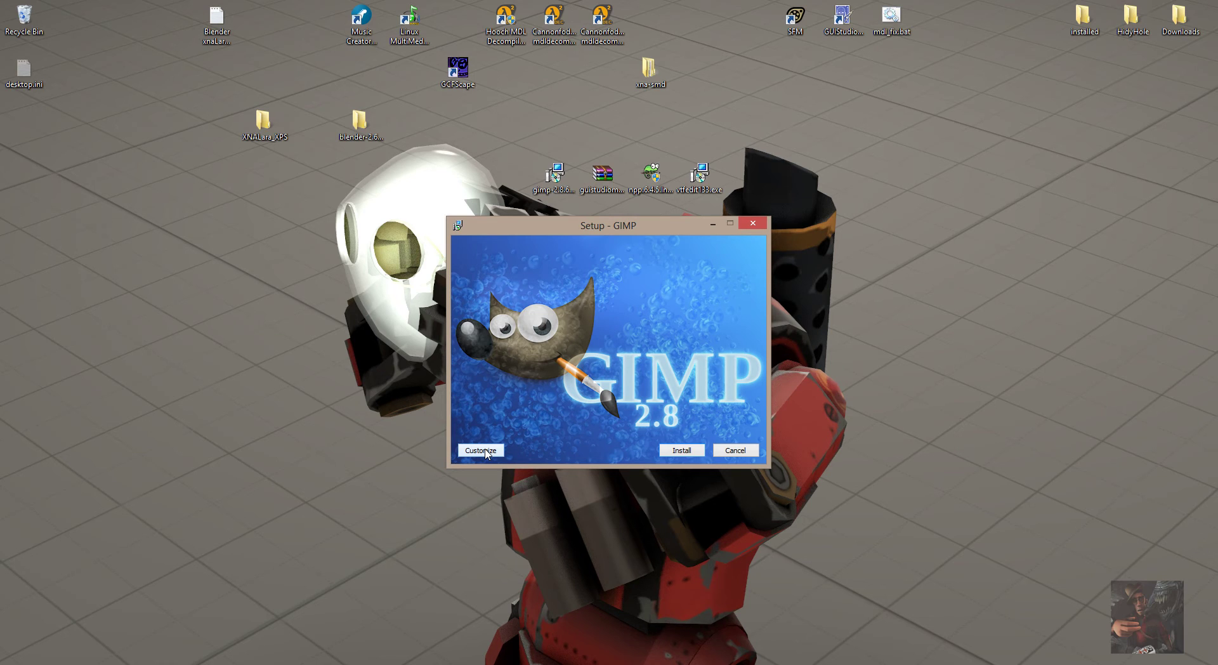
Choose Customize, accept the licence, and keep C:\Program Files\GIMP 2 with full components
{"action": "left_click", "coordinate": [485, 451]}
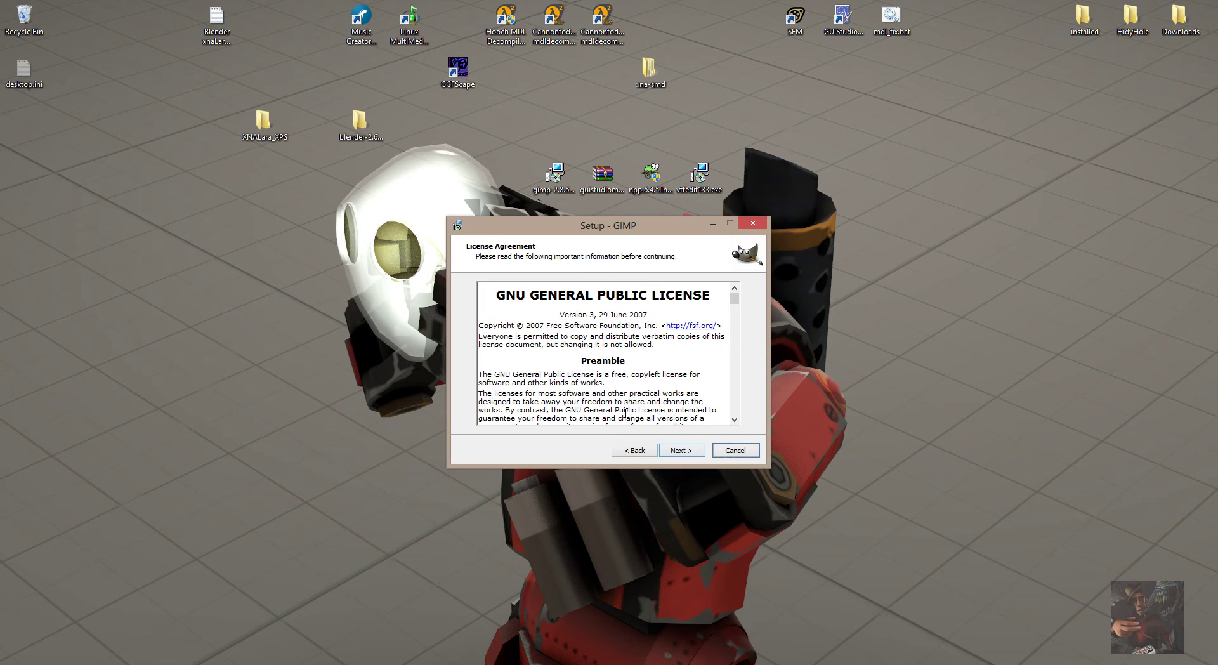
{"action": "left_click", "coordinate": [683, 451]}
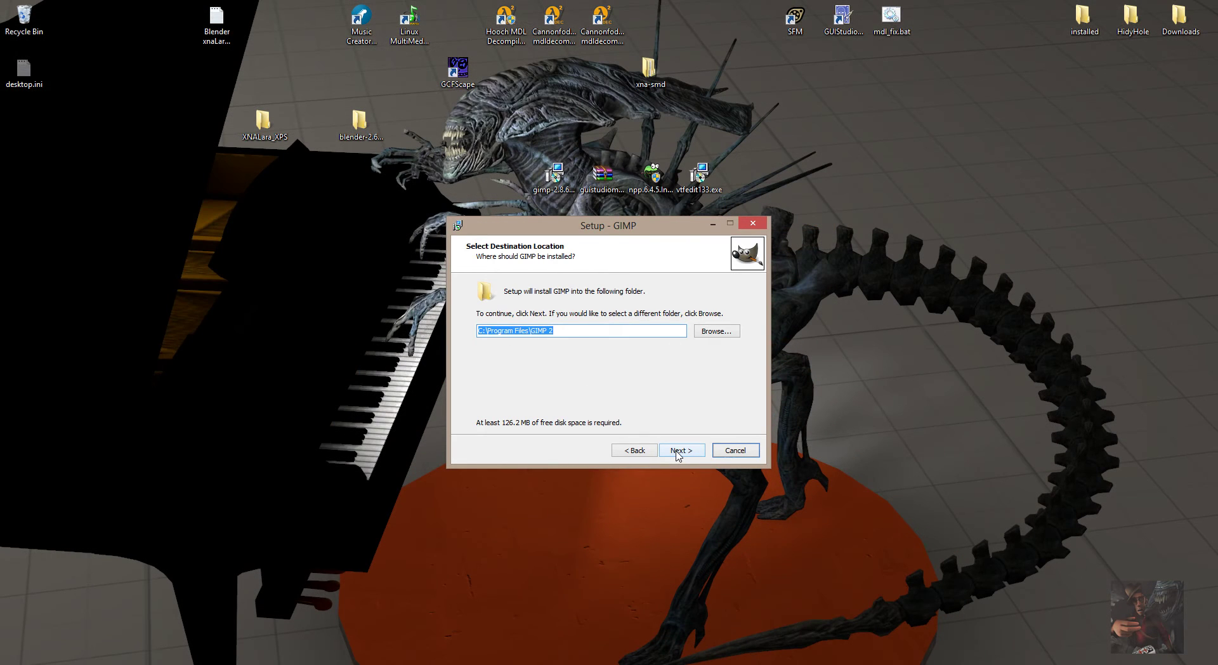
{"action": "left_click", "coordinate": [678, 451]}
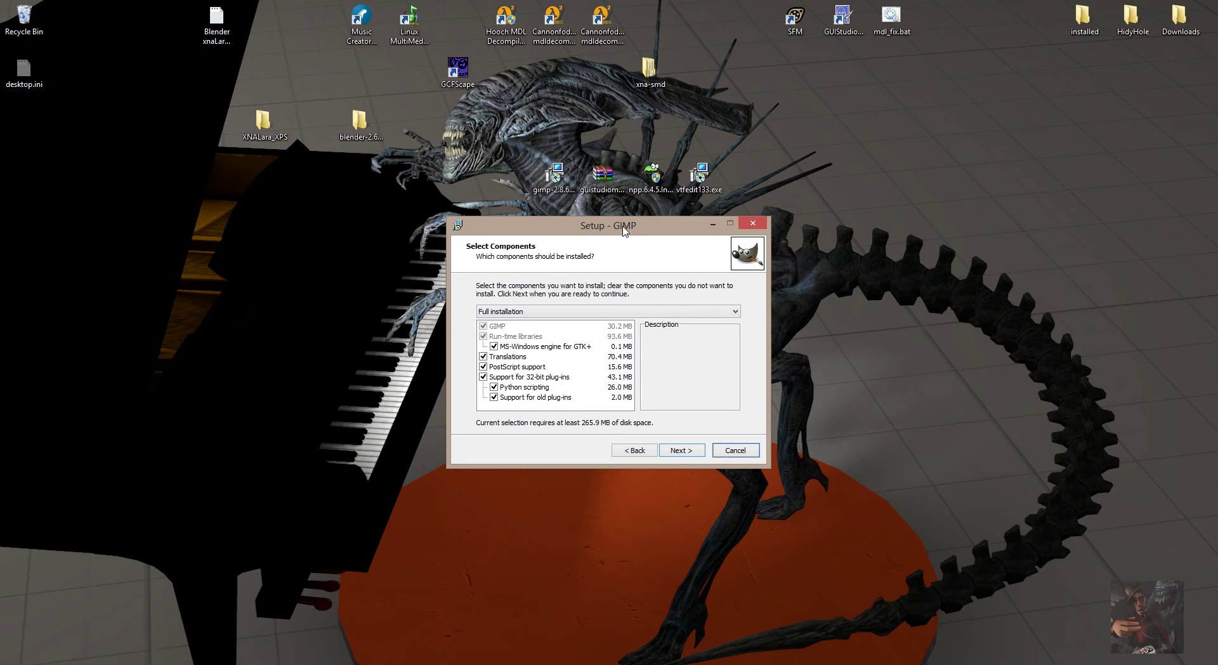
{"action": "left_click_drag", "start_coordinate": [623, 231], "coordinate": [384, 288]}
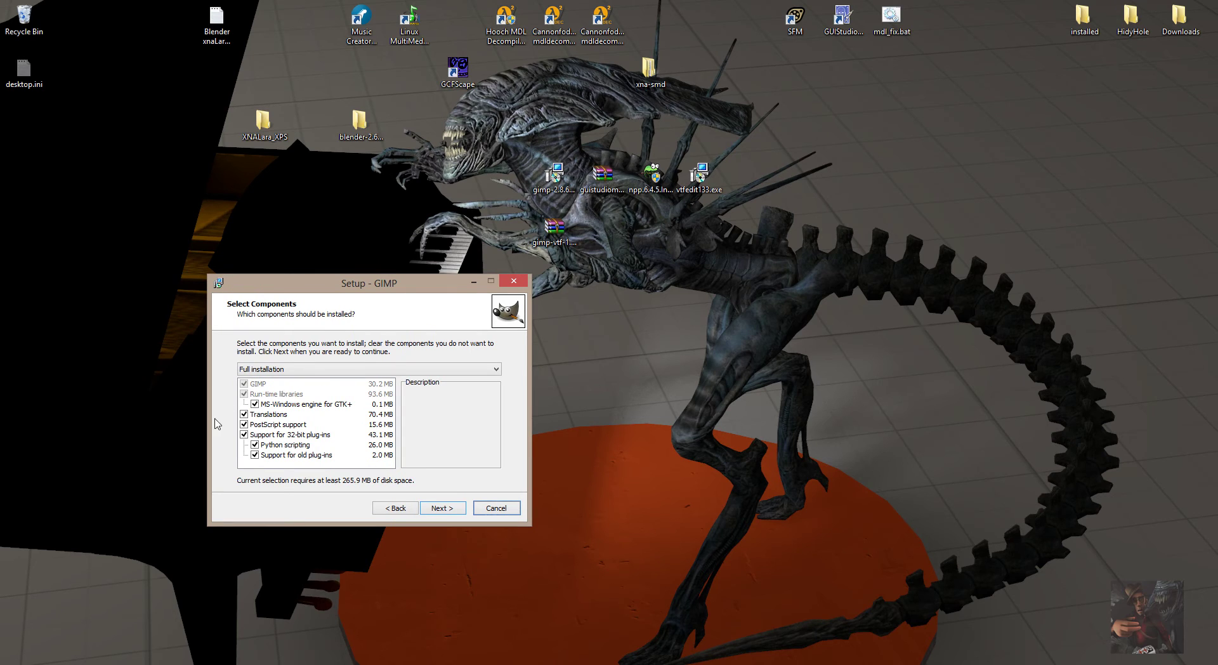
{"action": "left_click", "coordinate": [432, 508]}
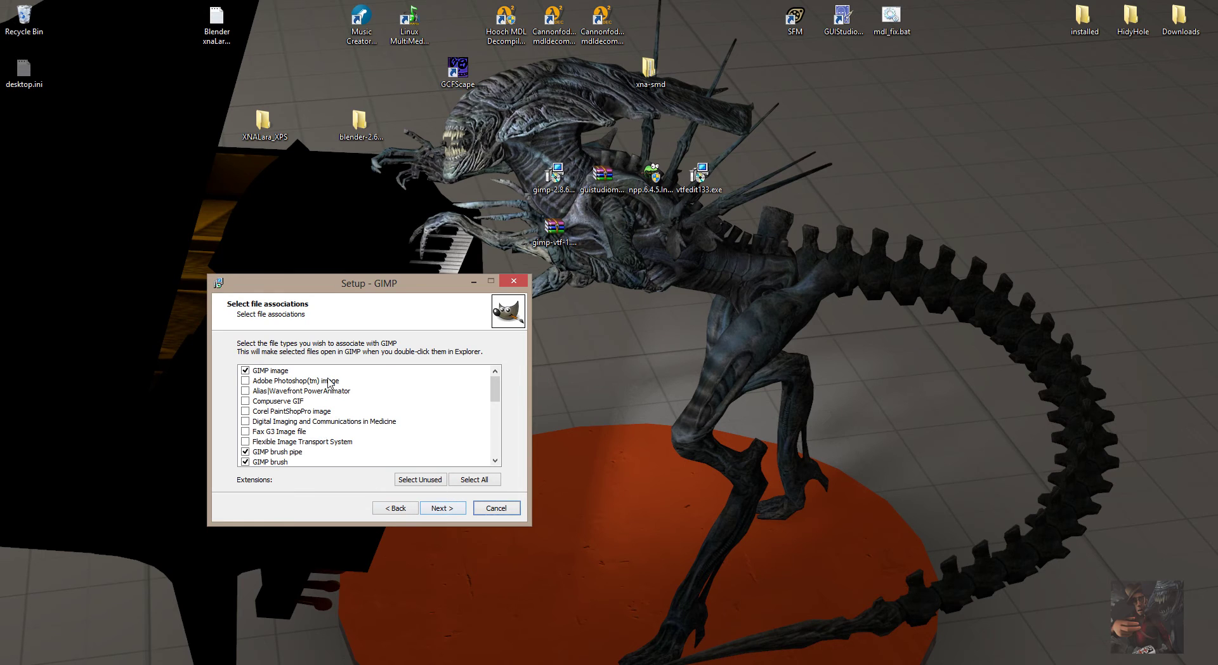
{"action": "scroll", "coordinate": [330, 382], "scroll_direction": "down", "scroll_amount": 10}
{"action": "scroll", "coordinate": [330, 382], "scroll_direction": "down", "scroll_amount": 2}
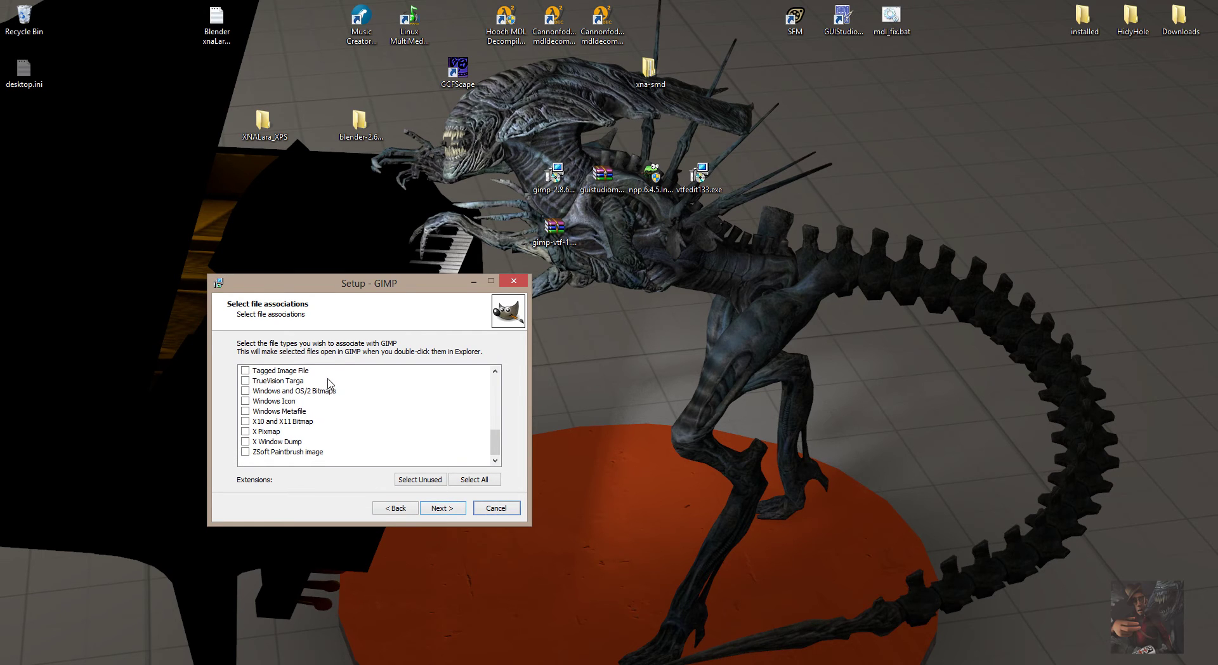
{"action": "scroll", "coordinate": [336, 401], "scroll_direction": "up", "scroll_amount": 7}
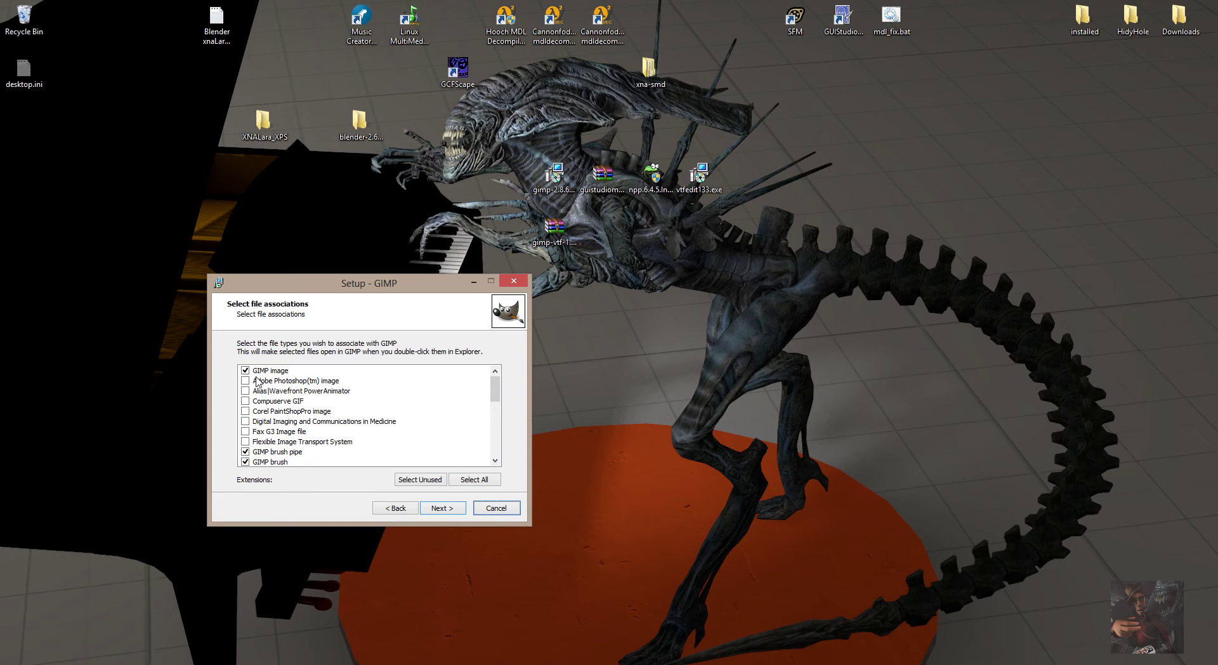
{"action": "scroll", "coordinate": [332, 420], "scroll_direction": "down", "scroll_amount": 10}
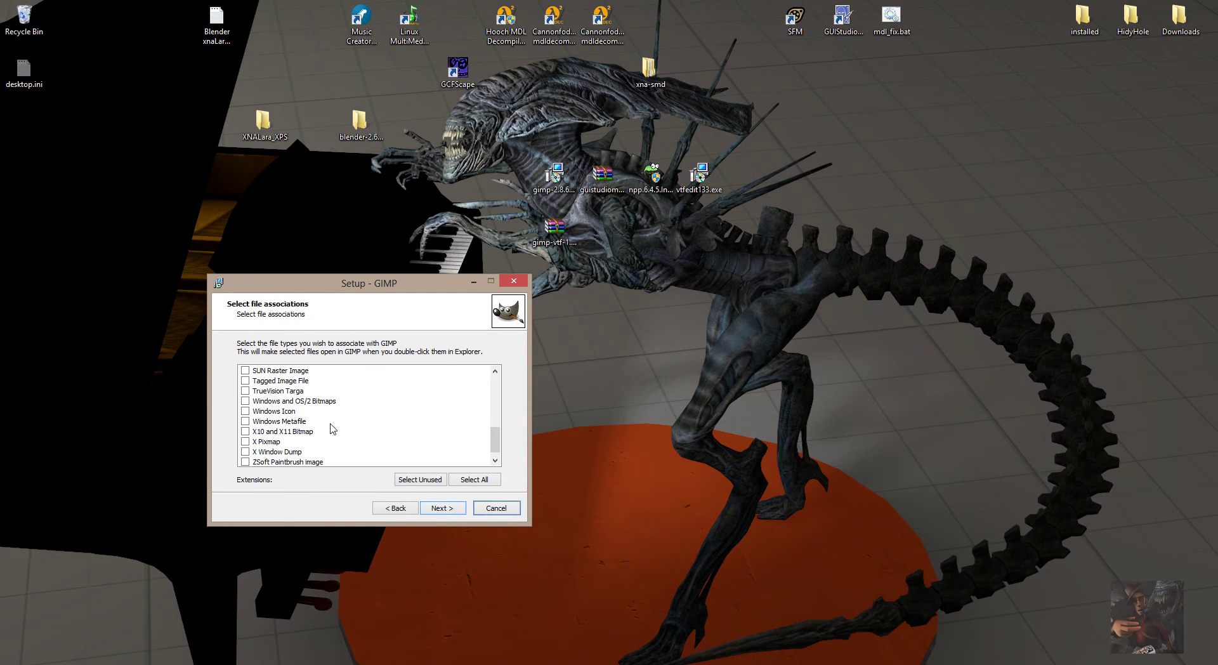
{"action": "scroll", "coordinate": [332, 420], "scroll_direction": "up", "scroll_amount": 9}
Keep default file associations, enable Create a desktop icon, and start installing GIMP
{"action": "left_click", "coordinate": [438, 508]}
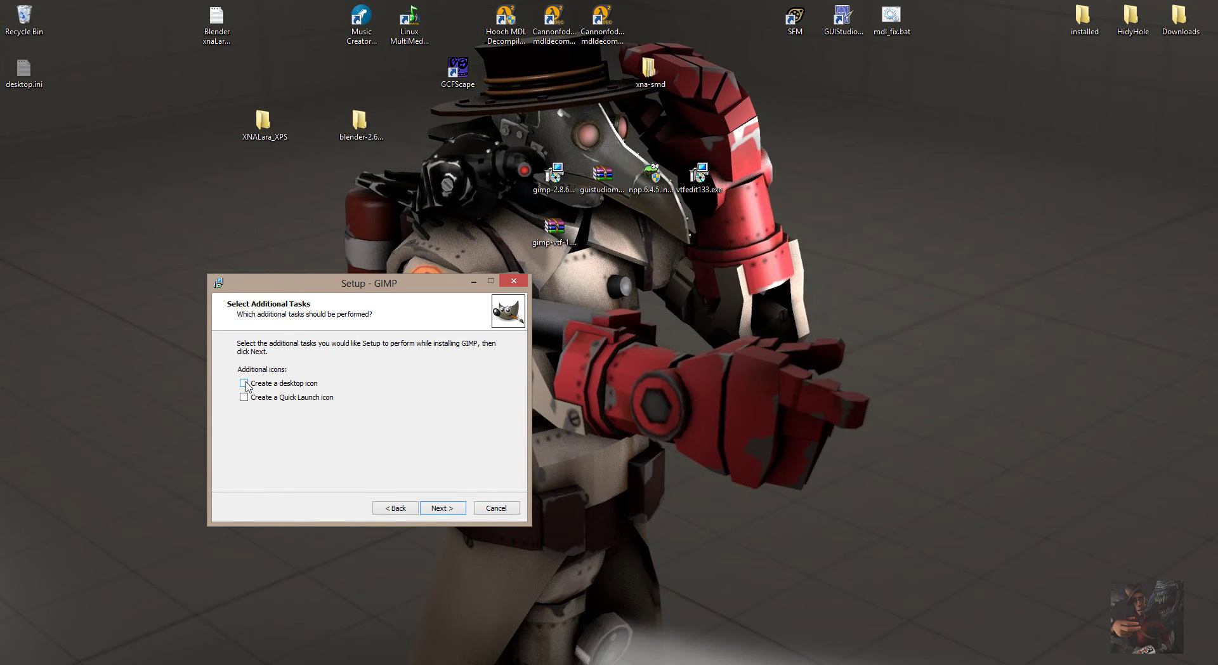
{"action": "left_click", "coordinate": [245, 384]}
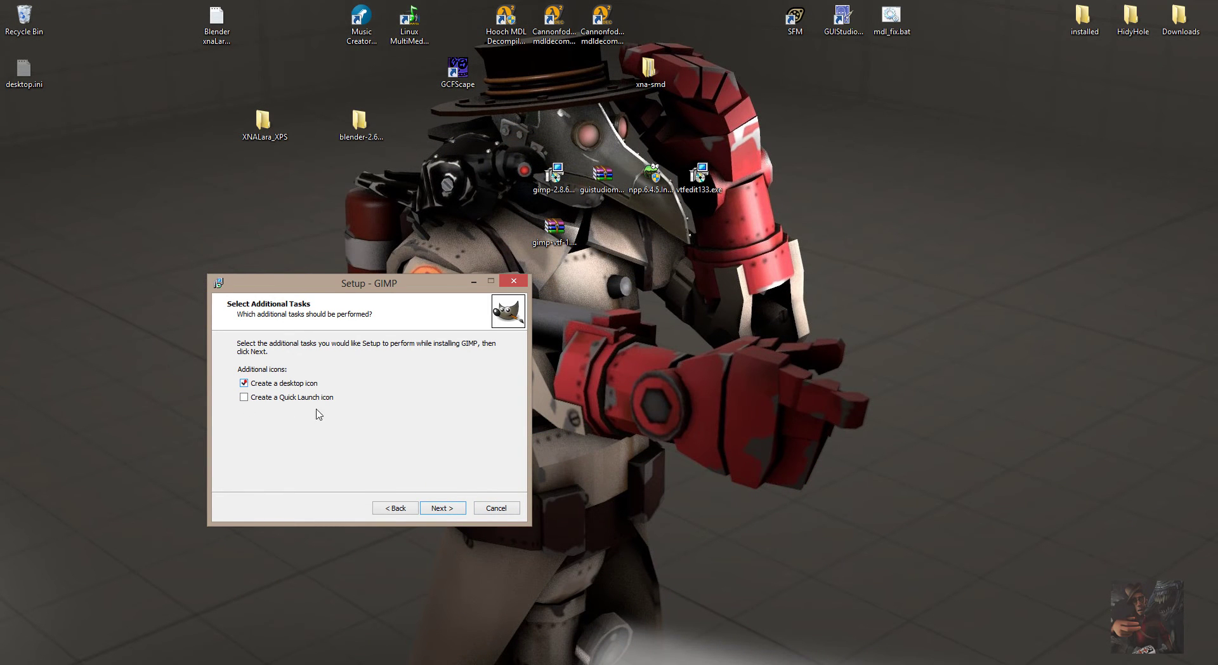
{"action": "left_click", "coordinate": [459, 510]}
{"action": "left_click", "coordinate": [459, 511]}
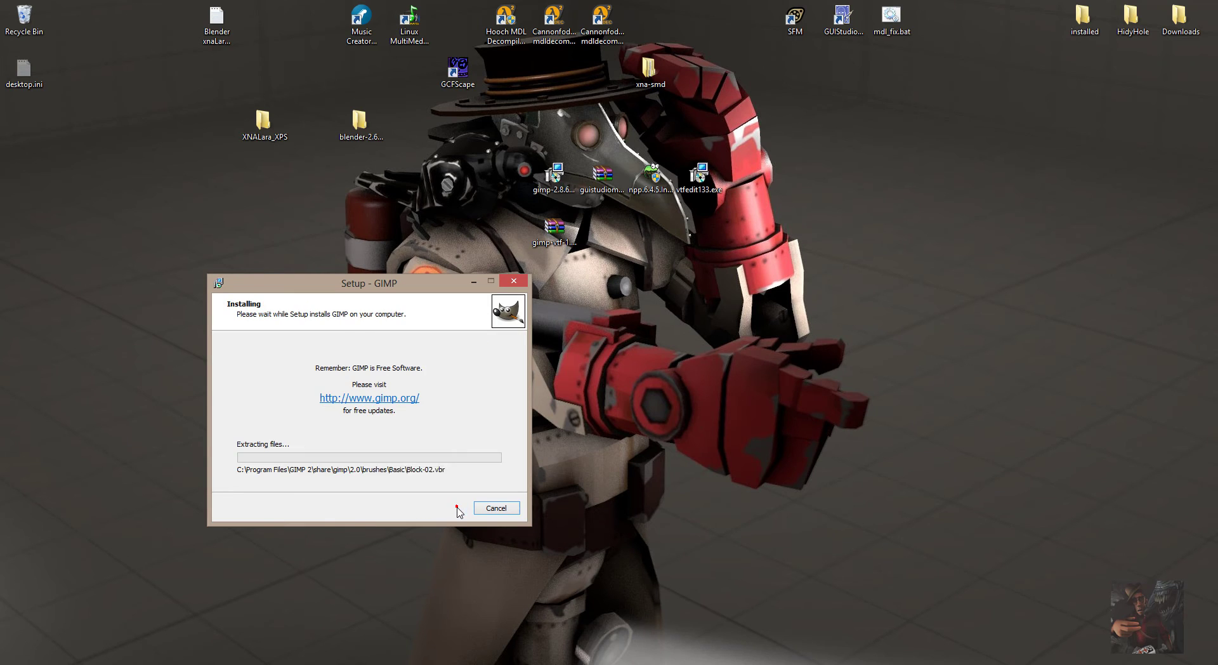
{"action": "left_click", "coordinate": [456, 506]}
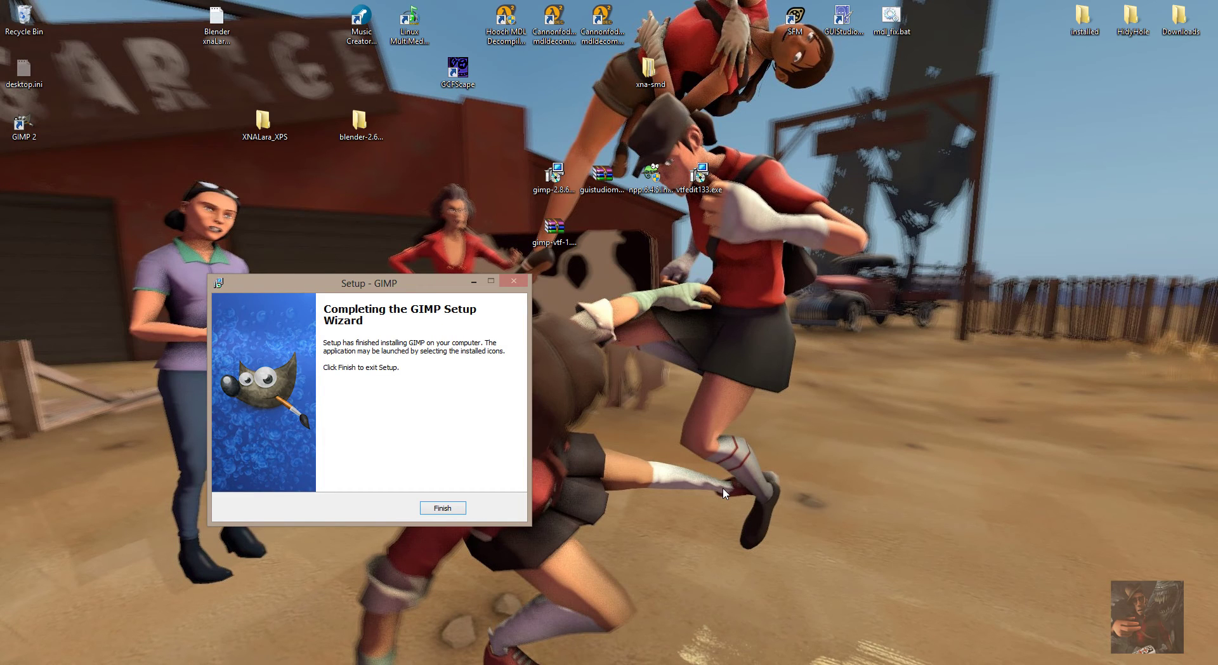
Finish GIMP setup, place the GIMP 2 and GCFScape shortcuts in the top row, and remove the installer
{"action": "left_click", "coordinate": [444, 508]}
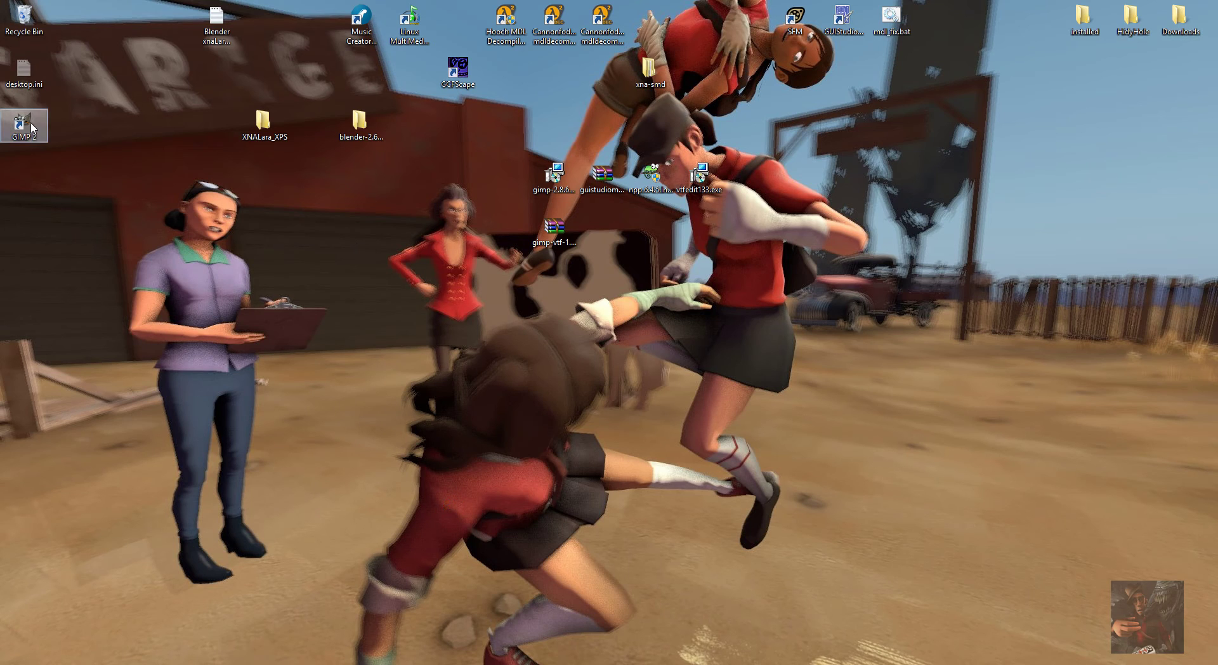
{"action": "left_click_drag", "start_coordinate": [29, 127], "coordinate": [653, 25]}
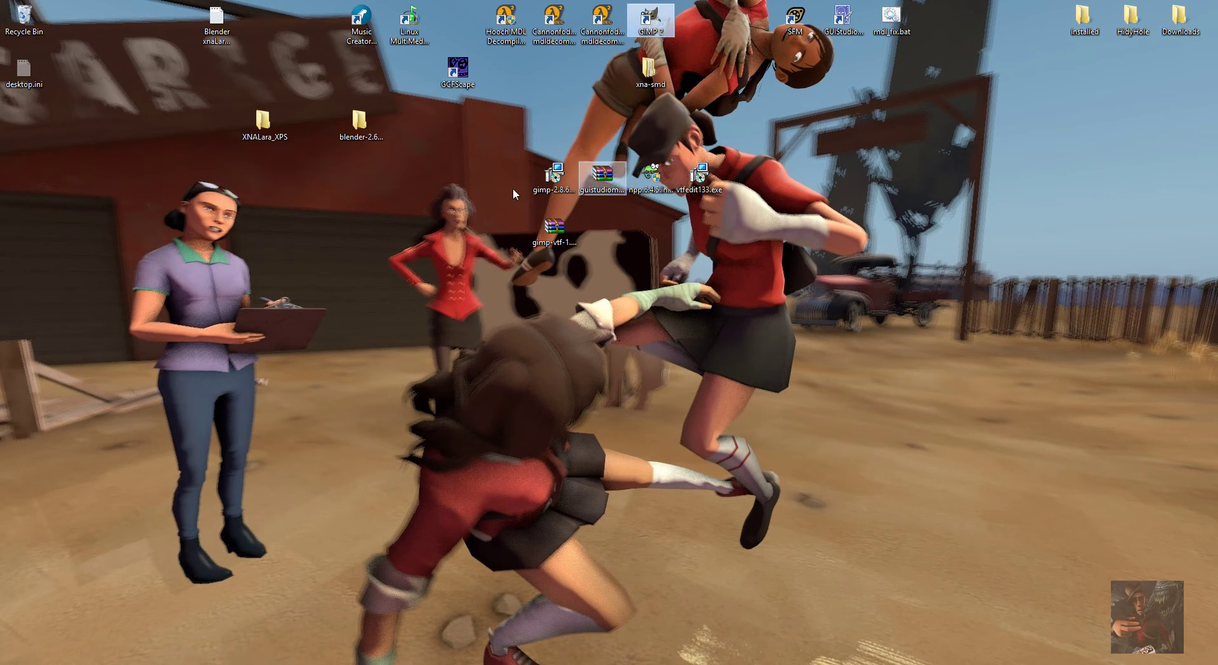
{"action": "left_click_drag", "start_coordinate": [468, 58], "coordinate": [467, 25]}
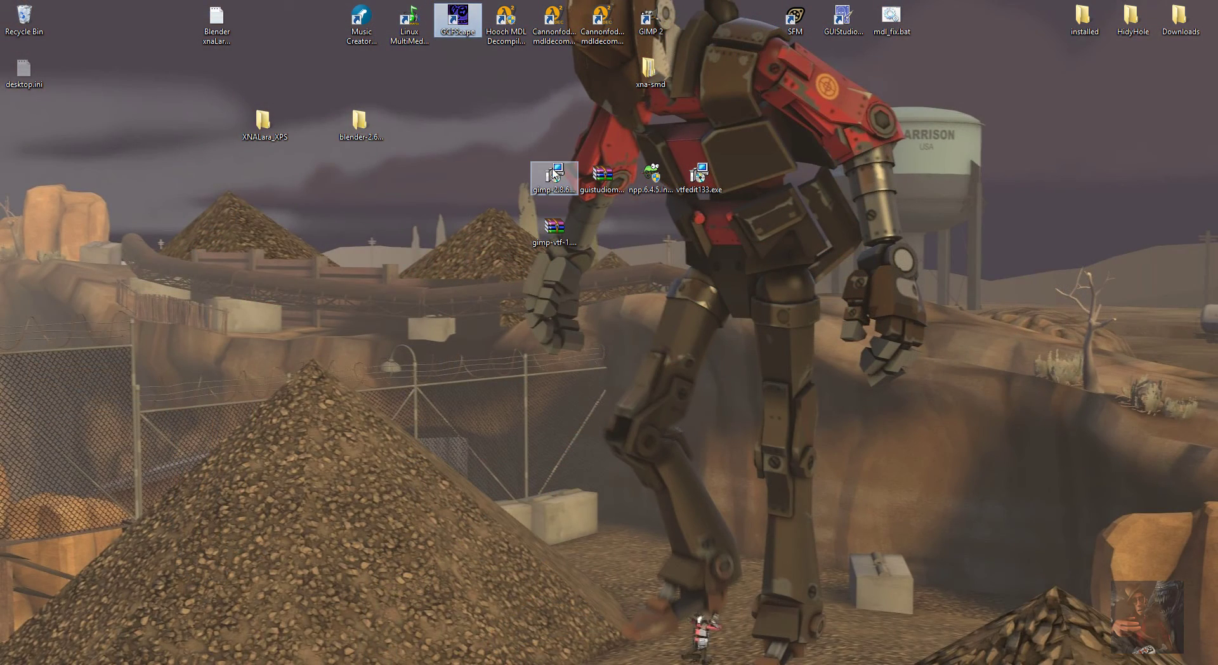
{"action": "left_click_drag", "start_coordinate": [556, 176], "coordinate": [1082, 19]}
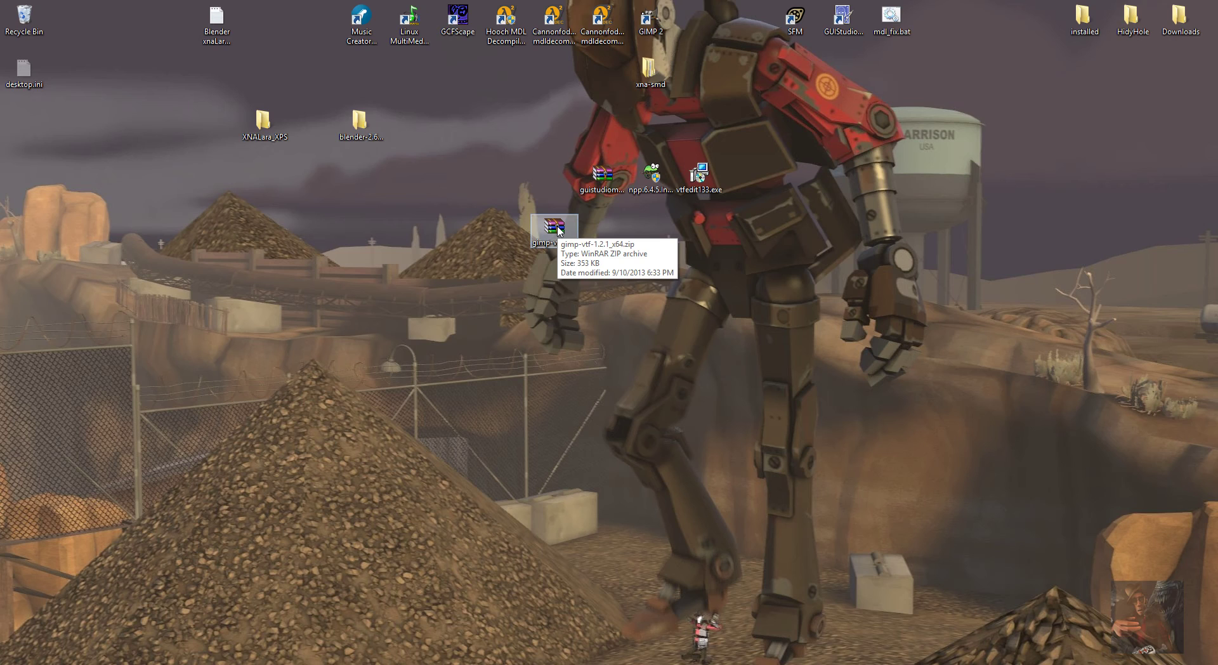
Open gimp-vtf-1.2.1_x64.zip in WinRAR and dismiss the evaluation reminder
{"action": "double_click", "coordinate": [557, 228]}
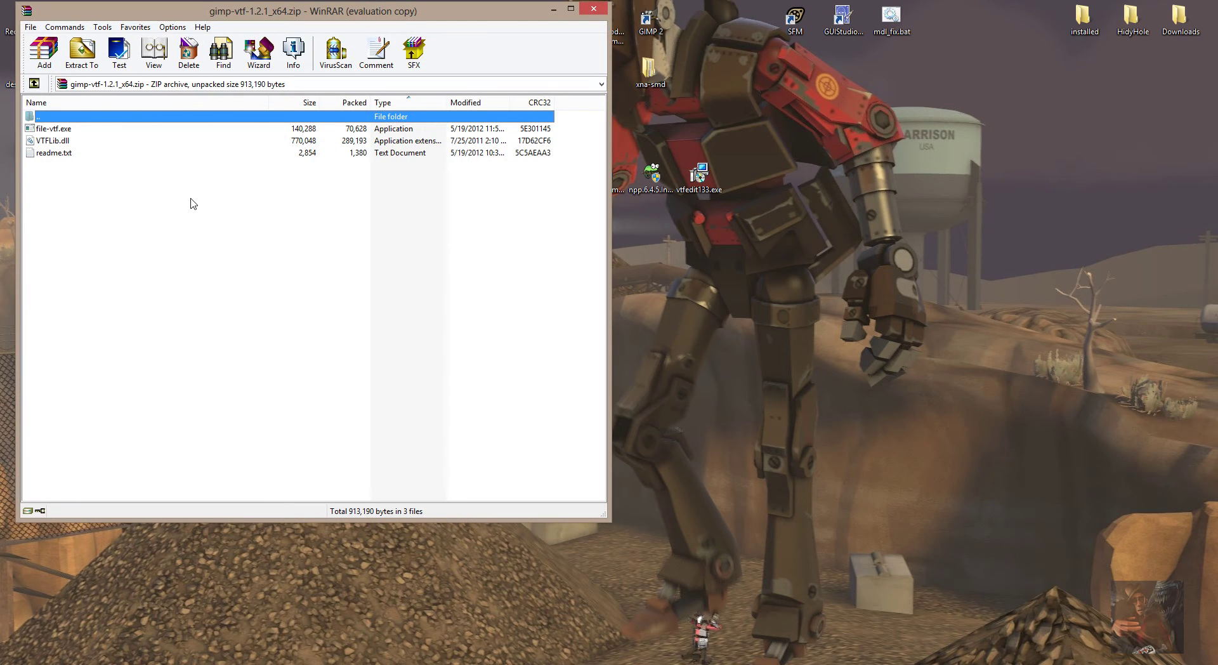
{"action": "left_click", "coordinate": [381, 271]}
{"action": "left_click_drag", "start_coordinate": [99, 11], "coordinate": [142, 98]}
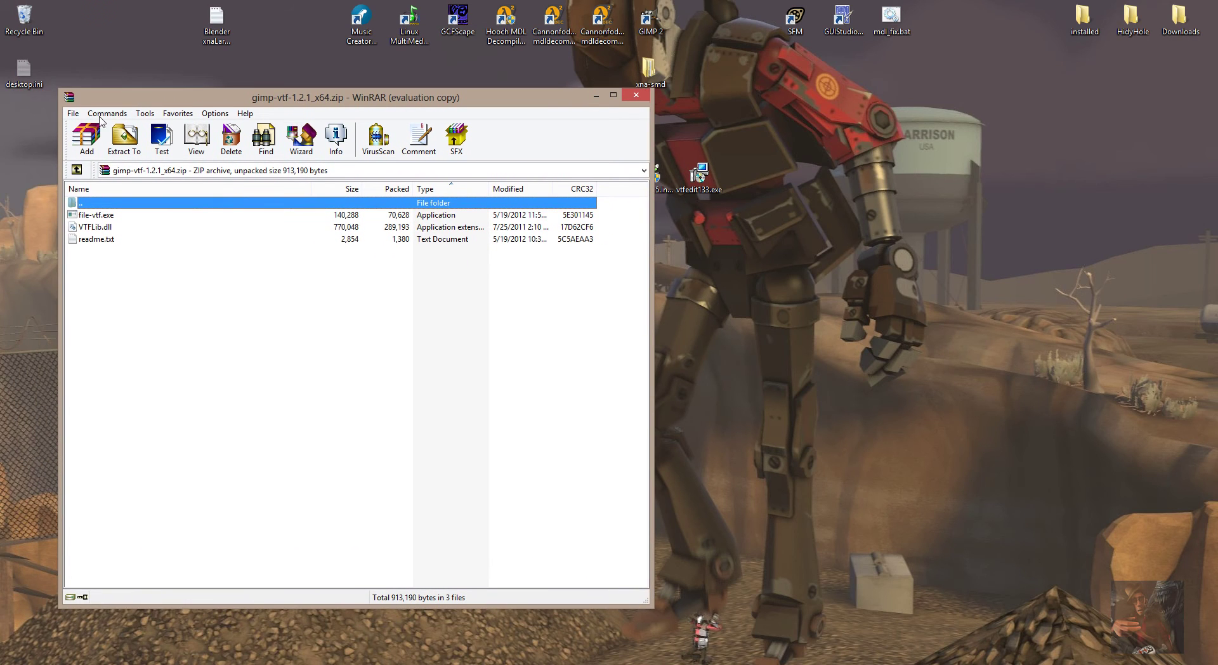
Read the archive's readme.txt install instructions, close it, and bring up File Explorer
{"action": "double_click", "coordinate": [95, 239]}
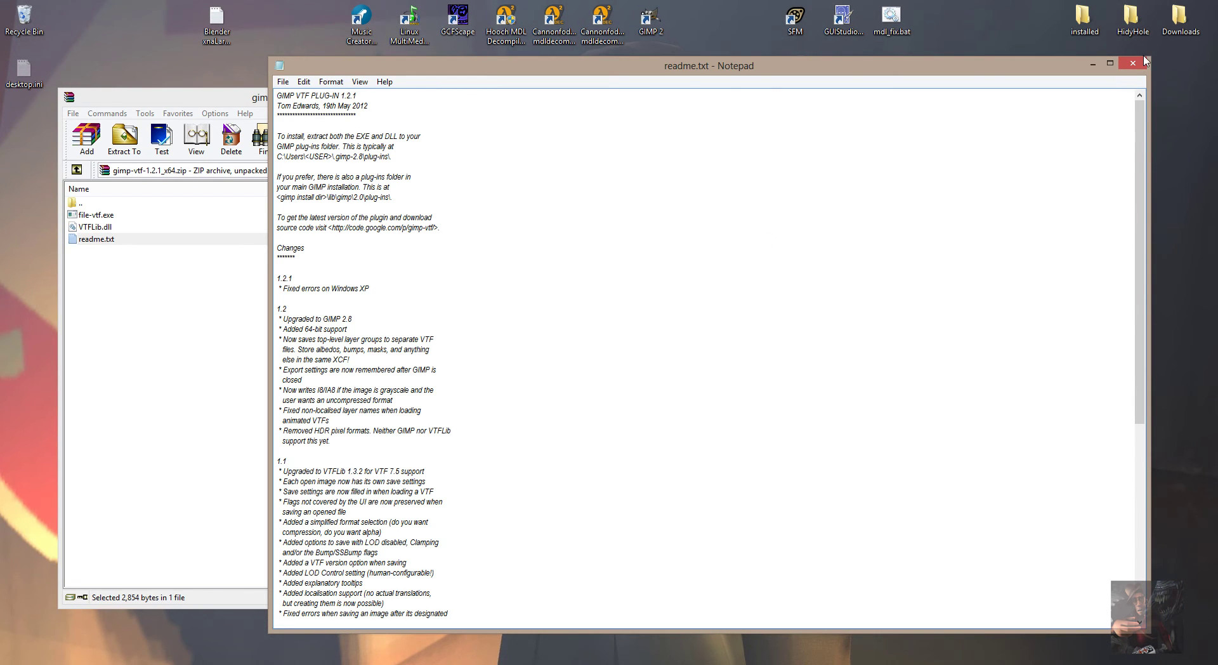
{"action": "left_click", "coordinate": [95, 217]}
{"action": "left_click", "coordinate": [95, 227]}
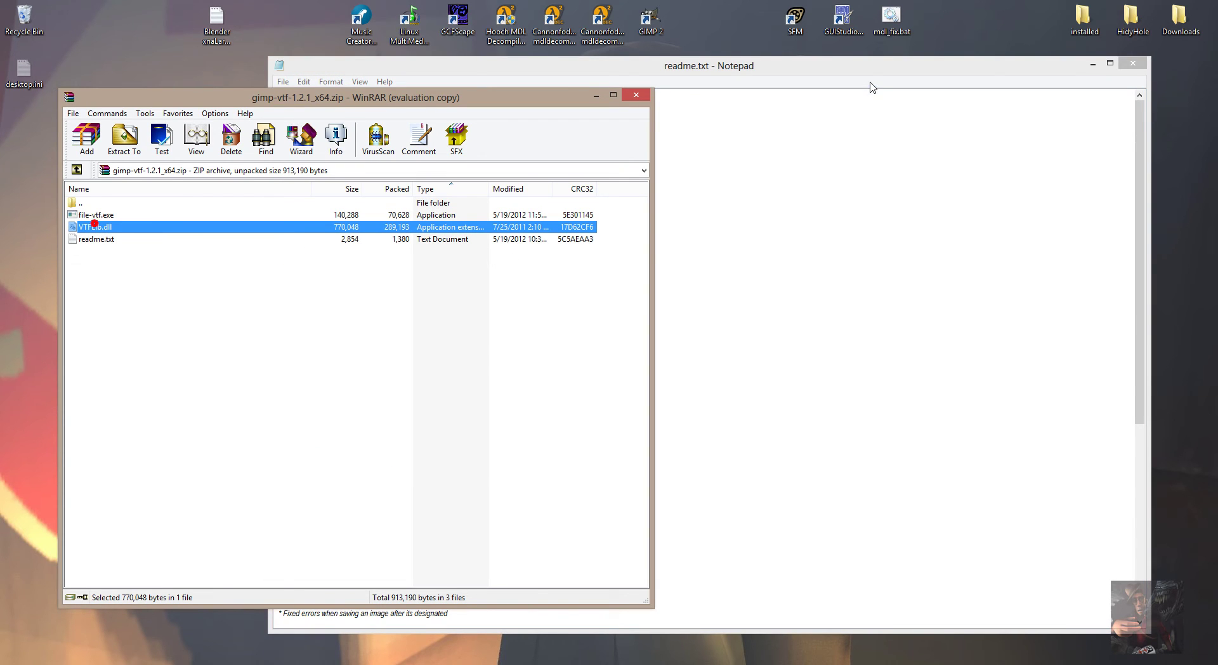
{"action": "left_click_drag", "start_coordinate": [818, 69], "coordinate": [832, 238]}
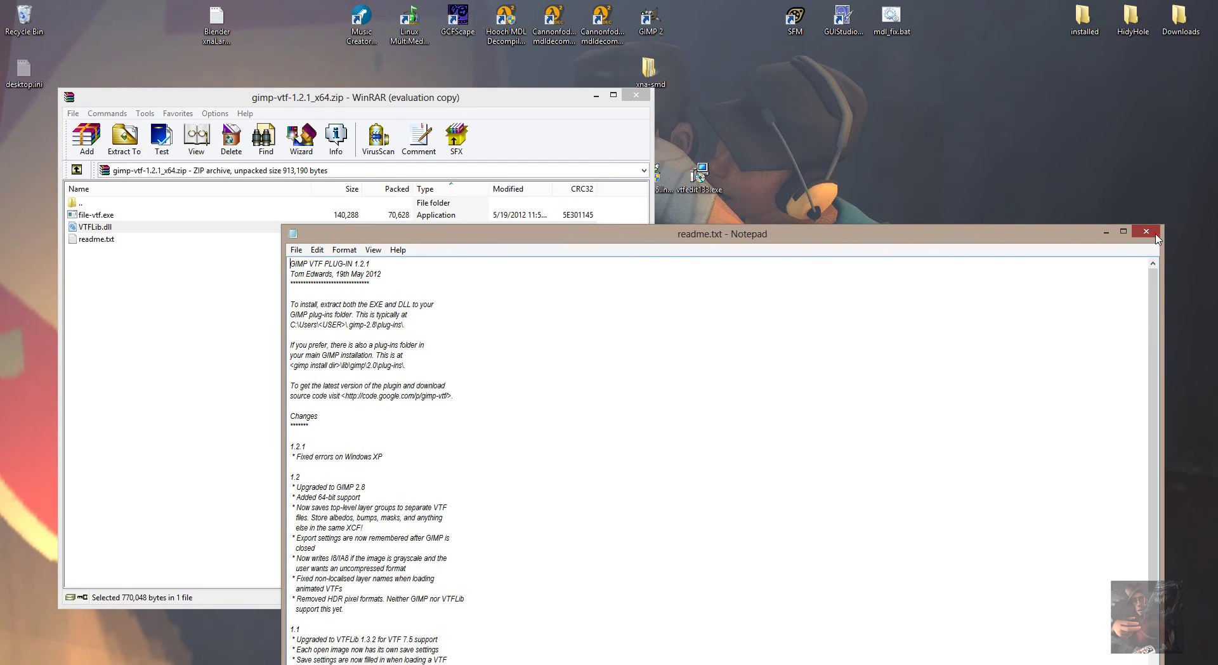
{"action": "left_click", "coordinate": [1145, 231]}
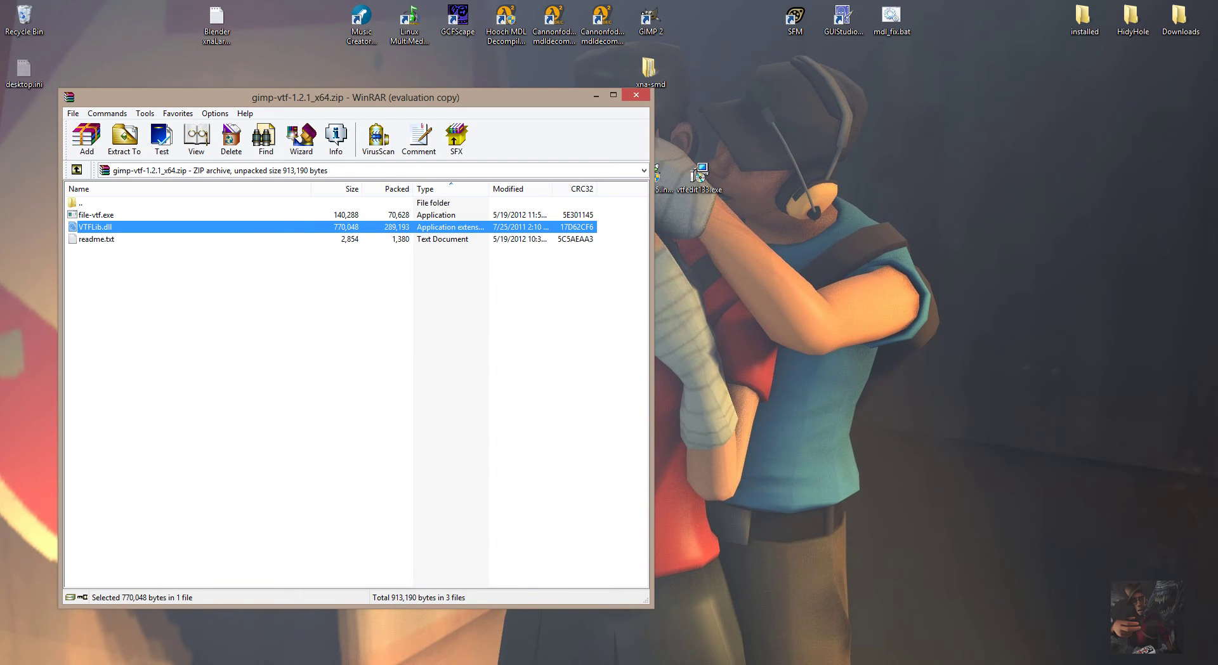
{"action": "left_click", "coordinate": [33, 660]}
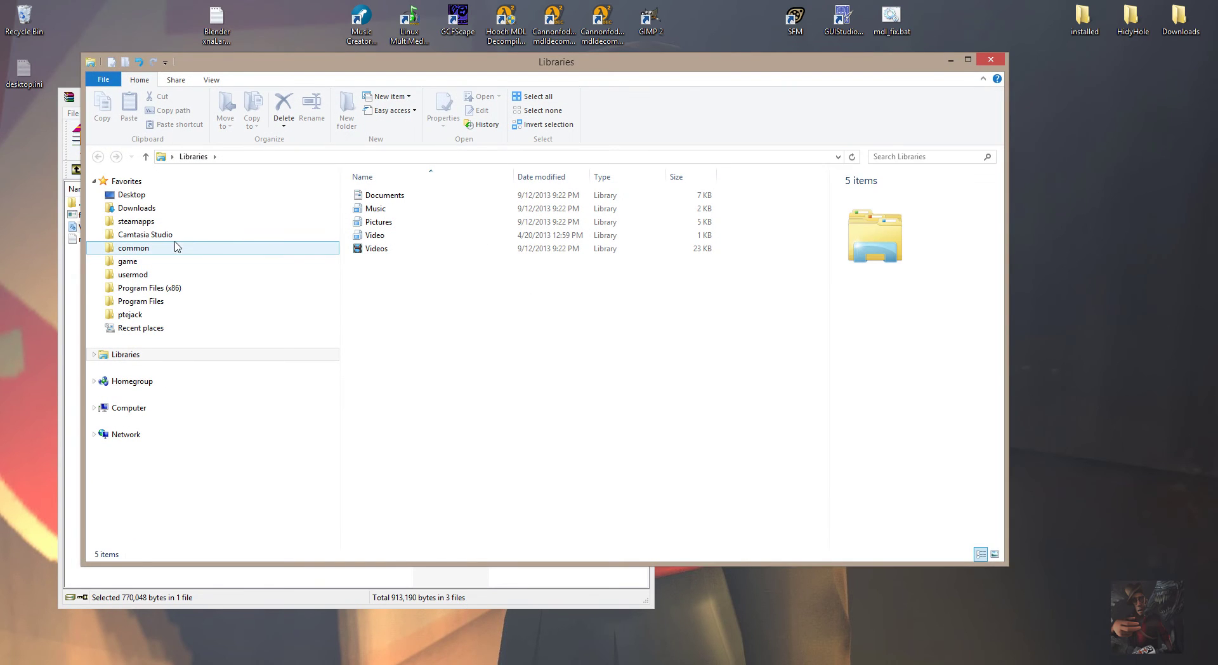
Navigate File Explorer to Program Files\GIMP 2\lib\gimp\2.0\plug-ins
{"action": "left_click", "coordinate": [129, 303]}
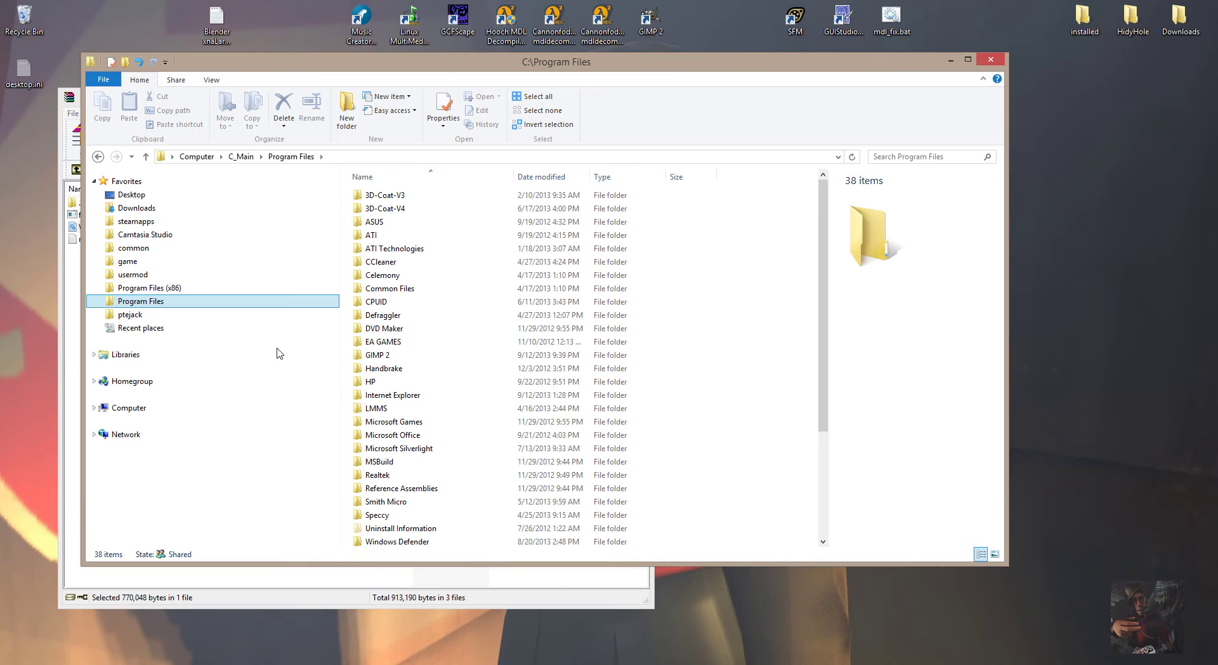
{"action": "double_click", "coordinate": [384, 356]}
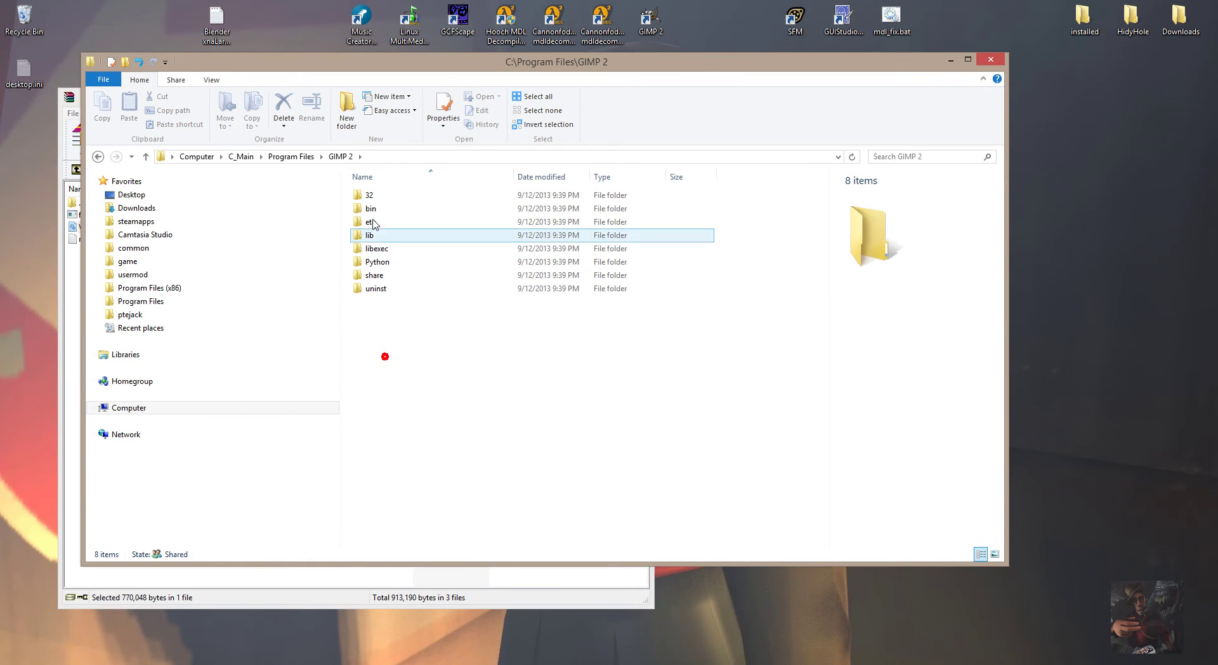
{"action": "double_click", "coordinate": [371, 236]}
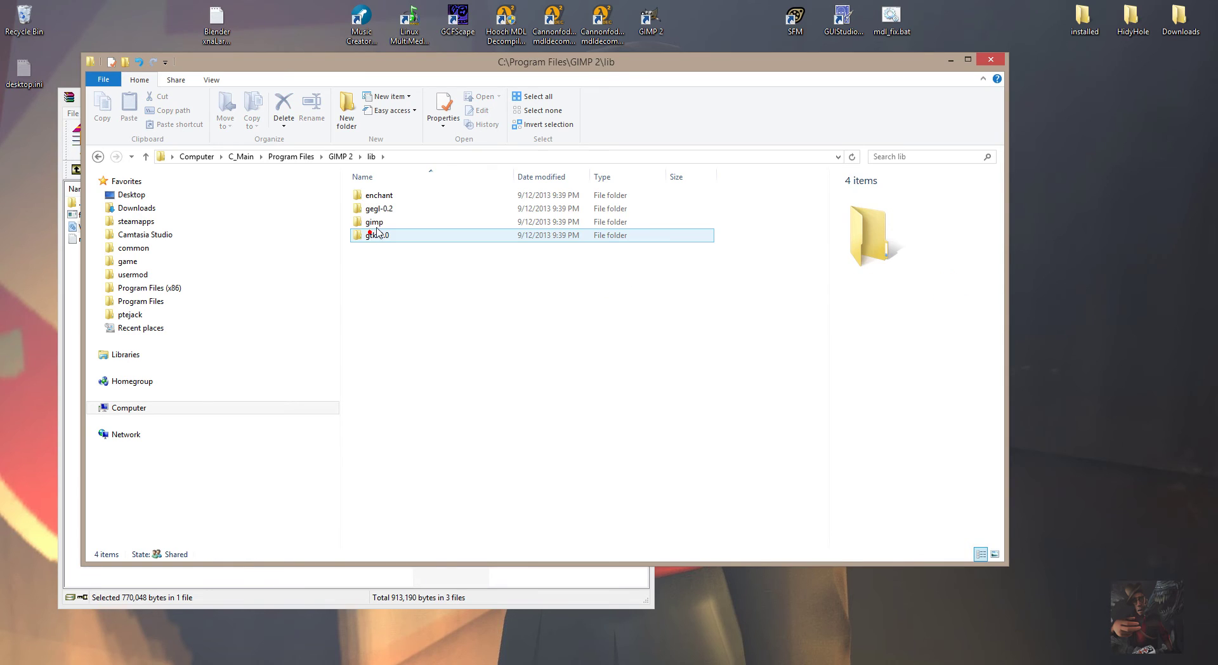
{"action": "double_click", "coordinate": [379, 223]}
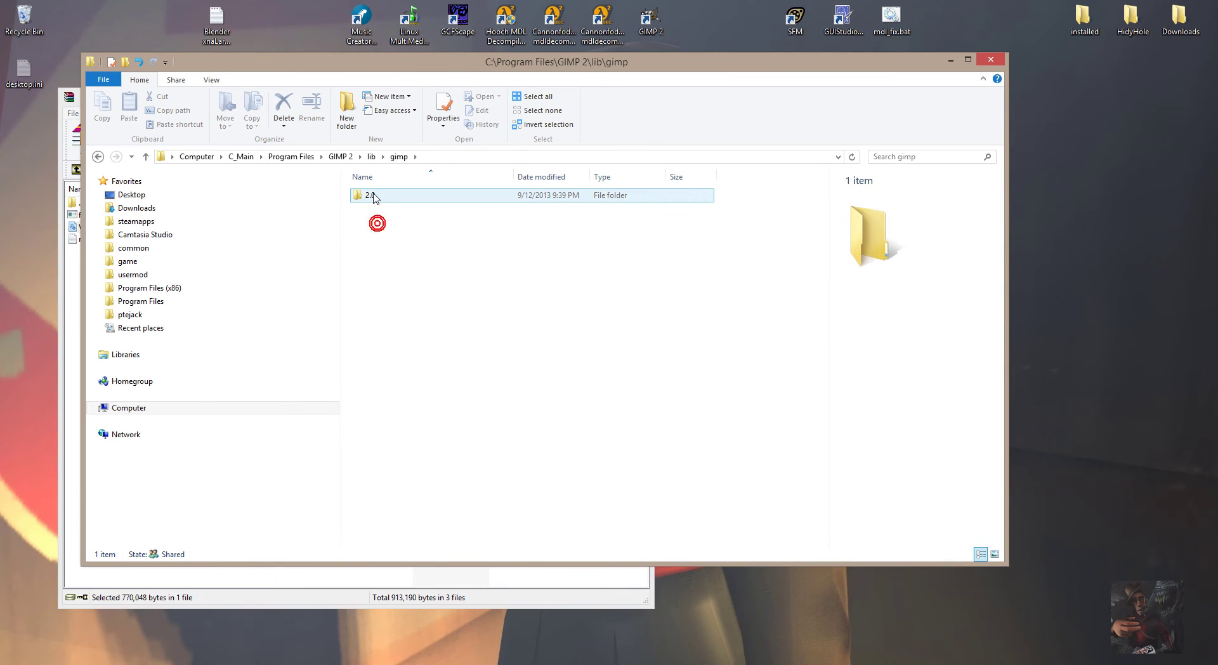
{"action": "left_click", "coordinate": [372, 196]}
{"action": "double_click", "coordinate": [372, 196]}
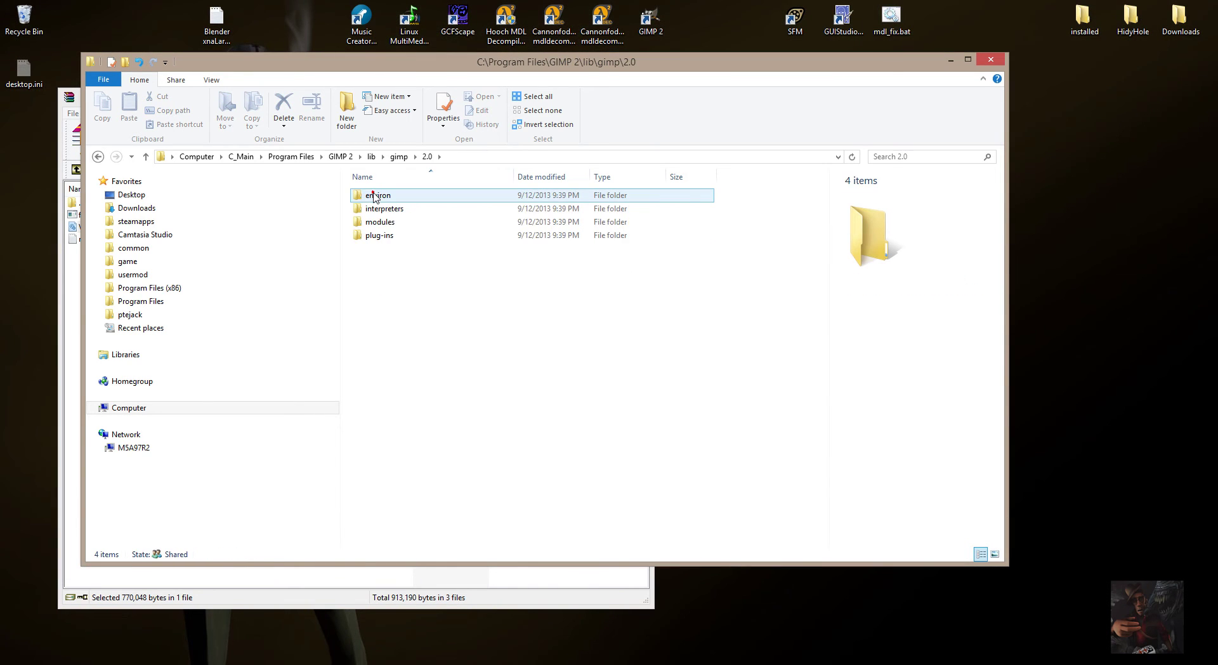
{"action": "left_click", "coordinate": [383, 238]}
{"action": "double_click", "coordinate": [383, 238]}
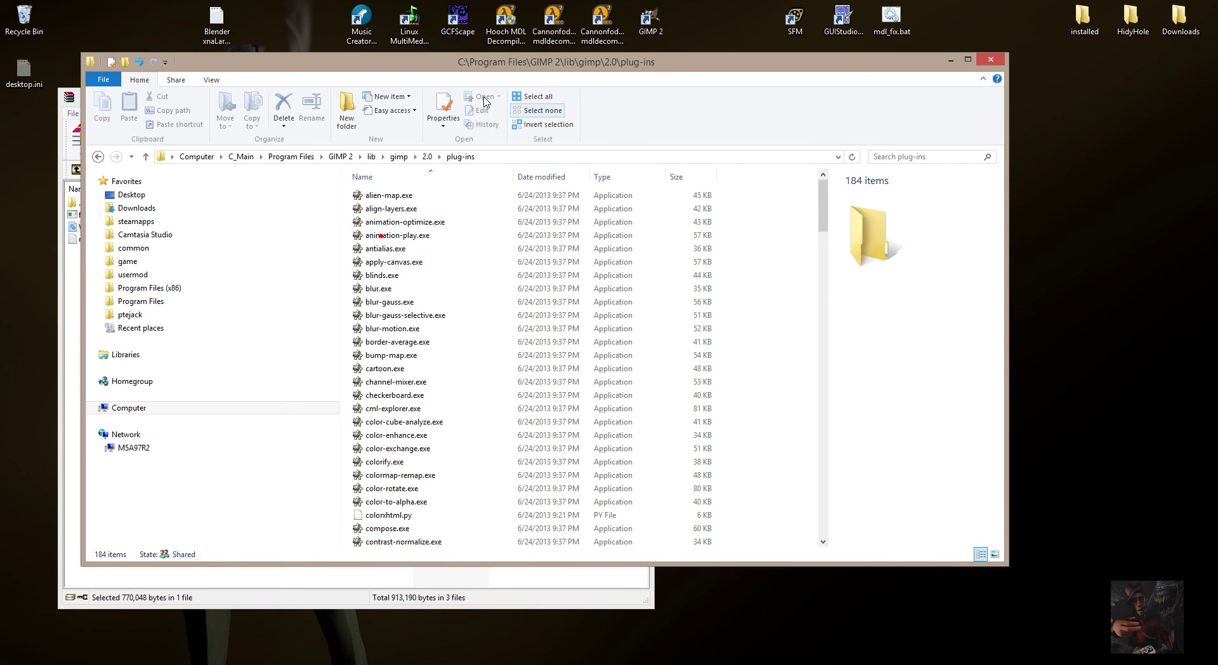
{"action": "left_click_drag", "start_coordinate": [476, 67], "coordinate": [818, 25]}
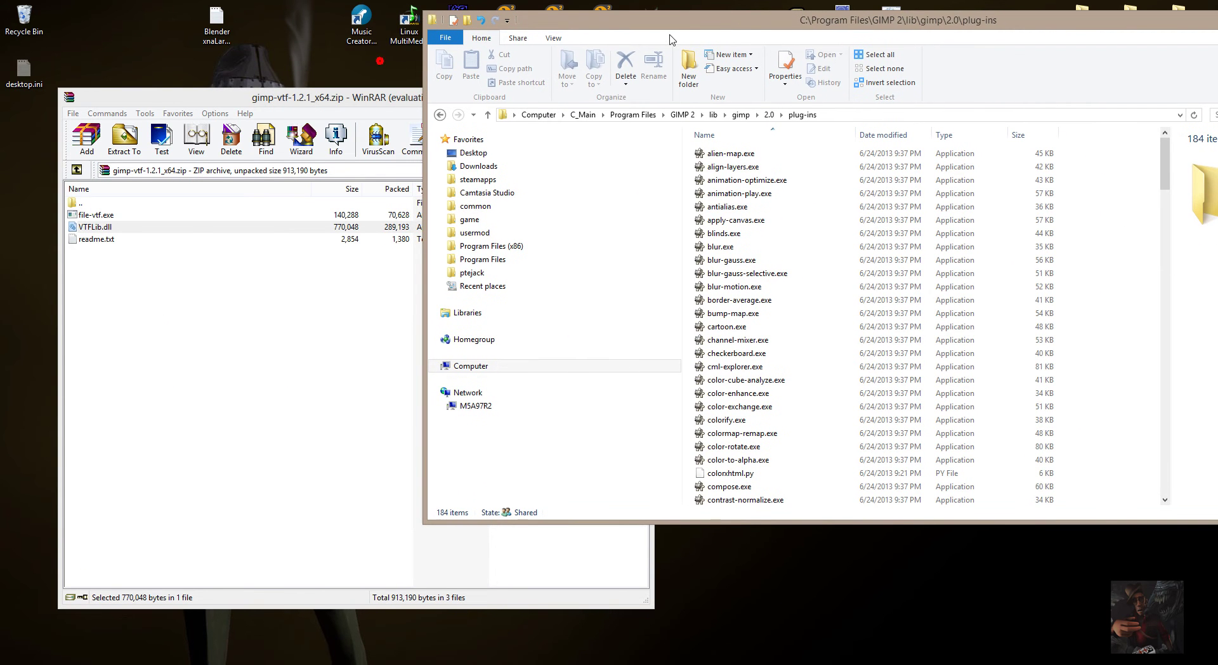
Put file-vtf.exe and VTFLib.dll into plug-ins, granting administrator permission for all items
{"action": "left_click", "coordinate": [95, 215]}
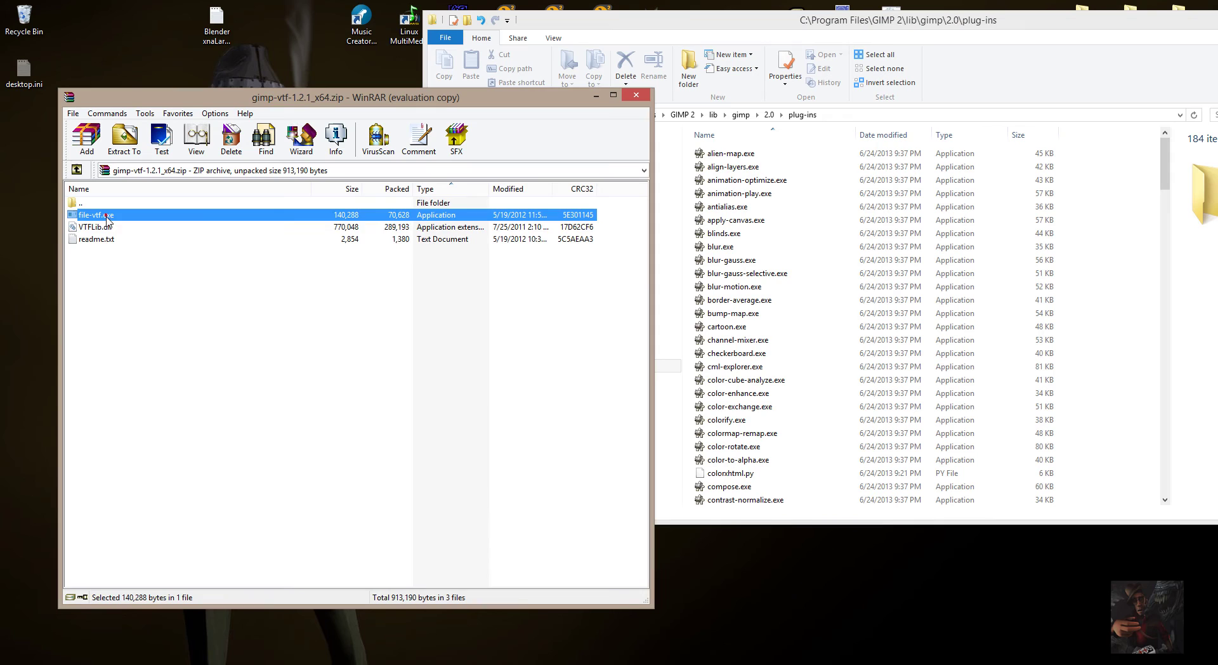
{"action": "left_click", "coordinate": [109, 228], "text": "shift"}
{"action": "left_click_drag", "start_coordinate": [105, 222], "coordinate": [1110, 349]}
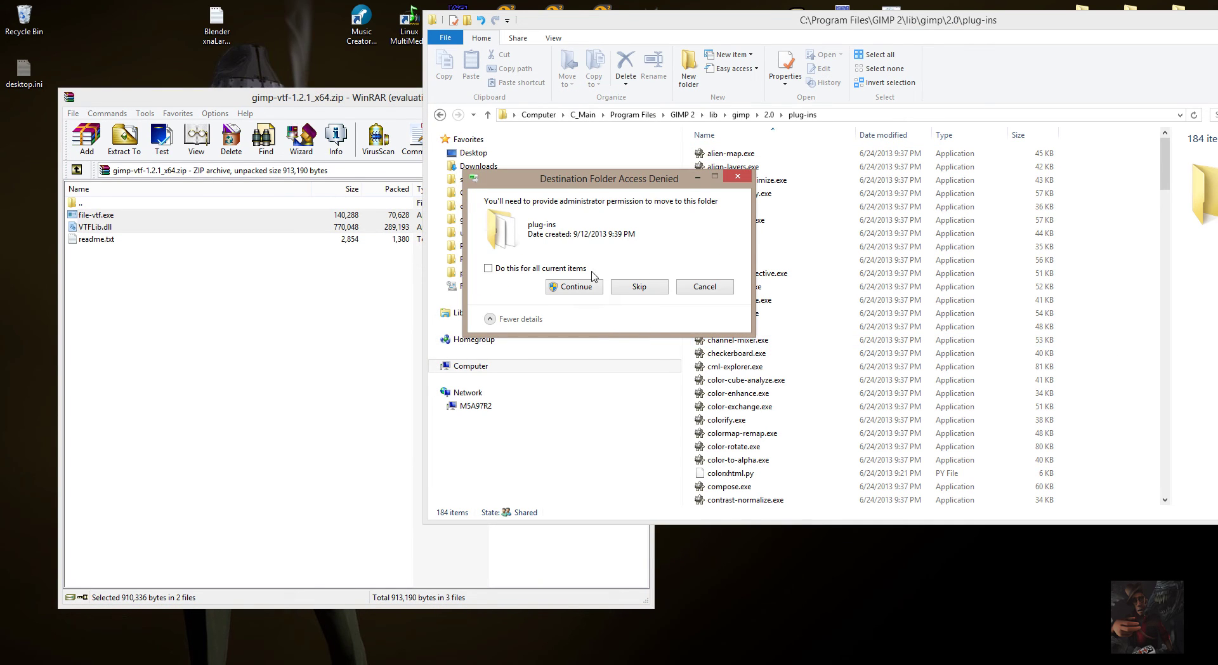
{"action": "left_click", "coordinate": [488, 269]}
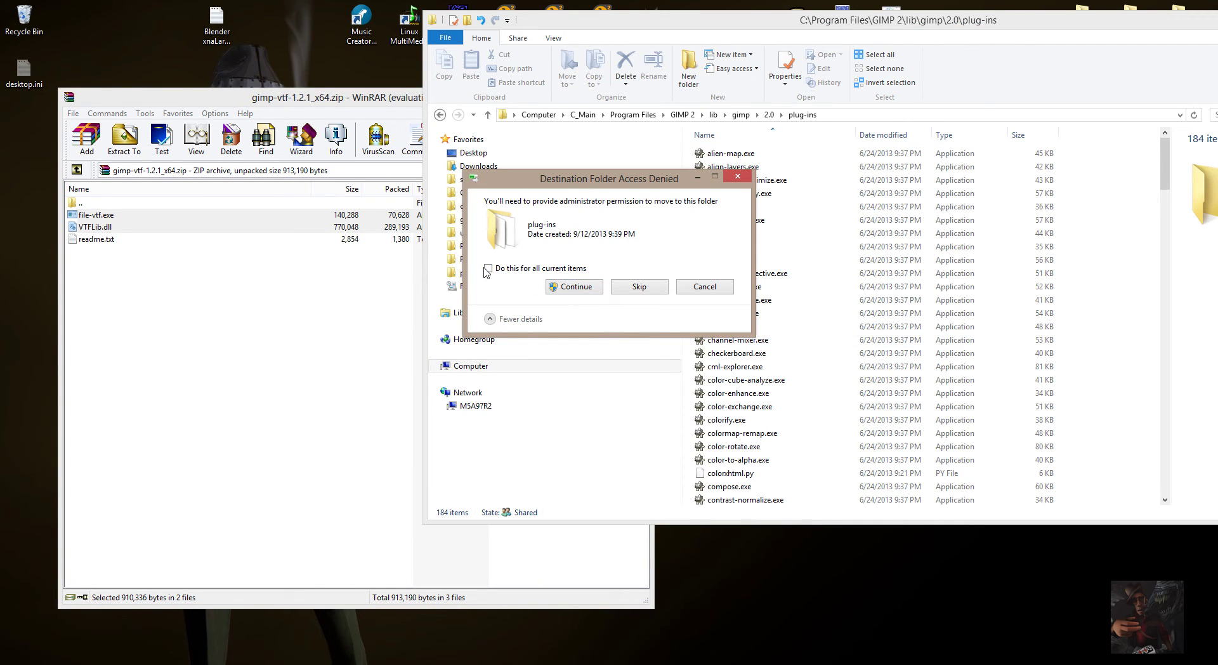
{"action": "left_click", "coordinate": [578, 286]}
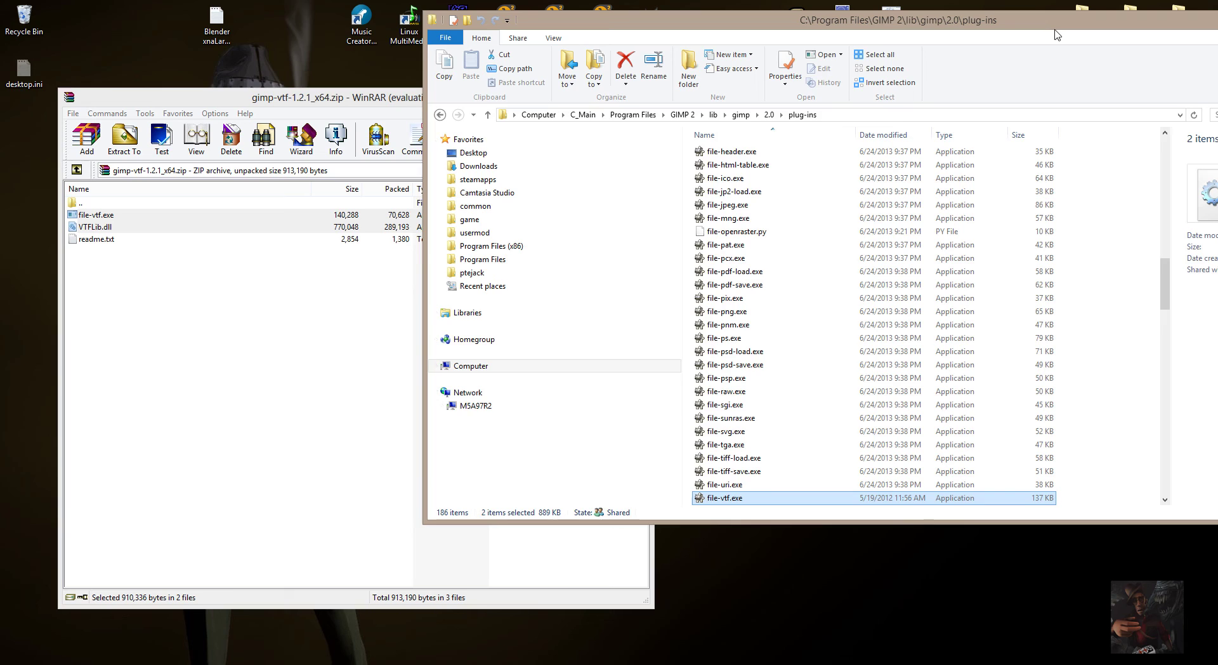
Close both windows and move gimp-vtf-1.2.1_x64.zip into the installed folder
{"action": "left_click_drag", "start_coordinate": [1060, 21], "coordinate": [762, 96]}
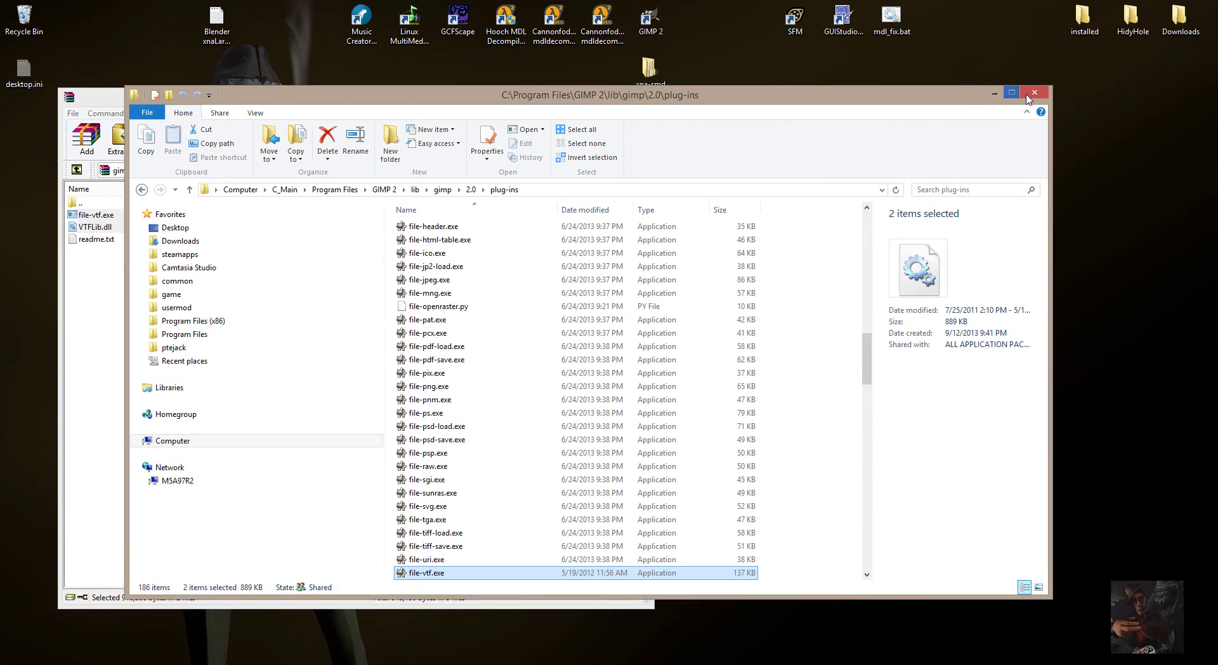
{"action": "left_click", "coordinate": [1031, 96]}
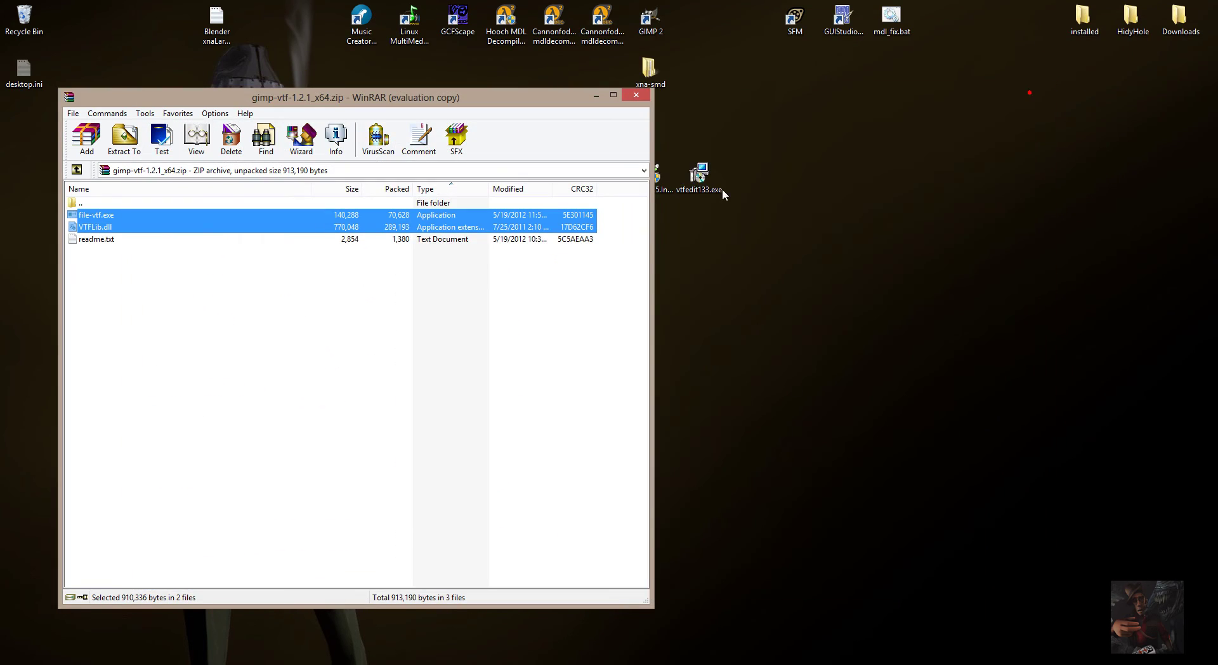
{"action": "left_click", "coordinate": [635, 95]}
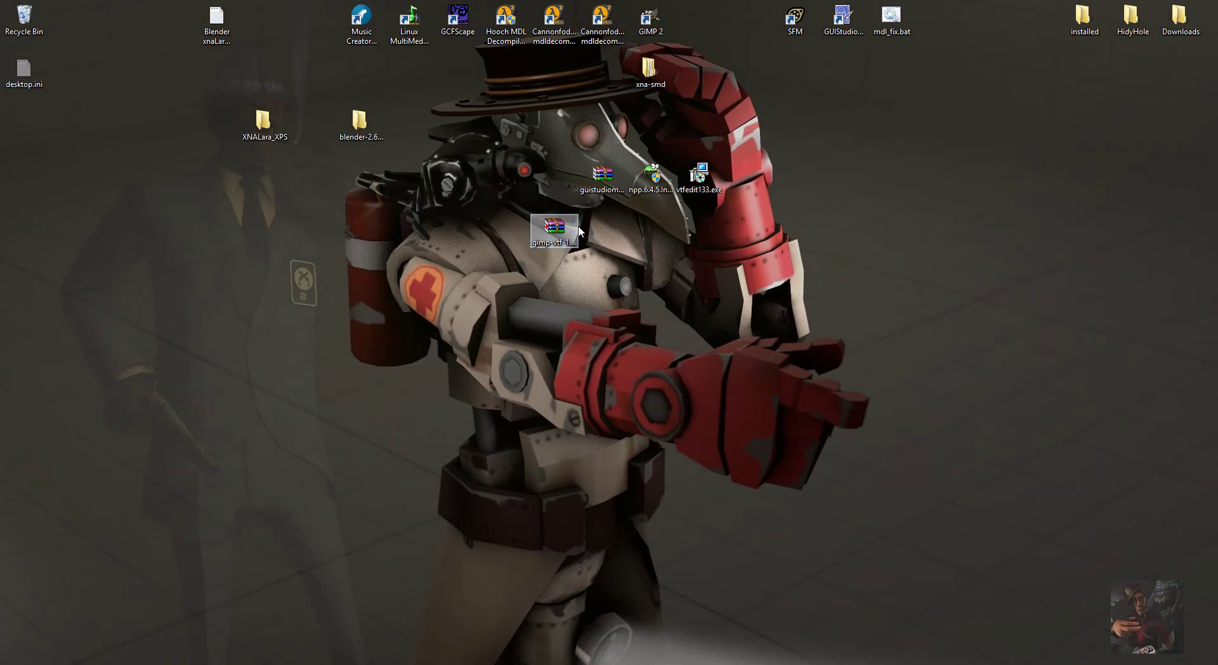
{"action": "left_click_drag", "start_coordinate": [579, 232], "coordinate": [1083, 19]}
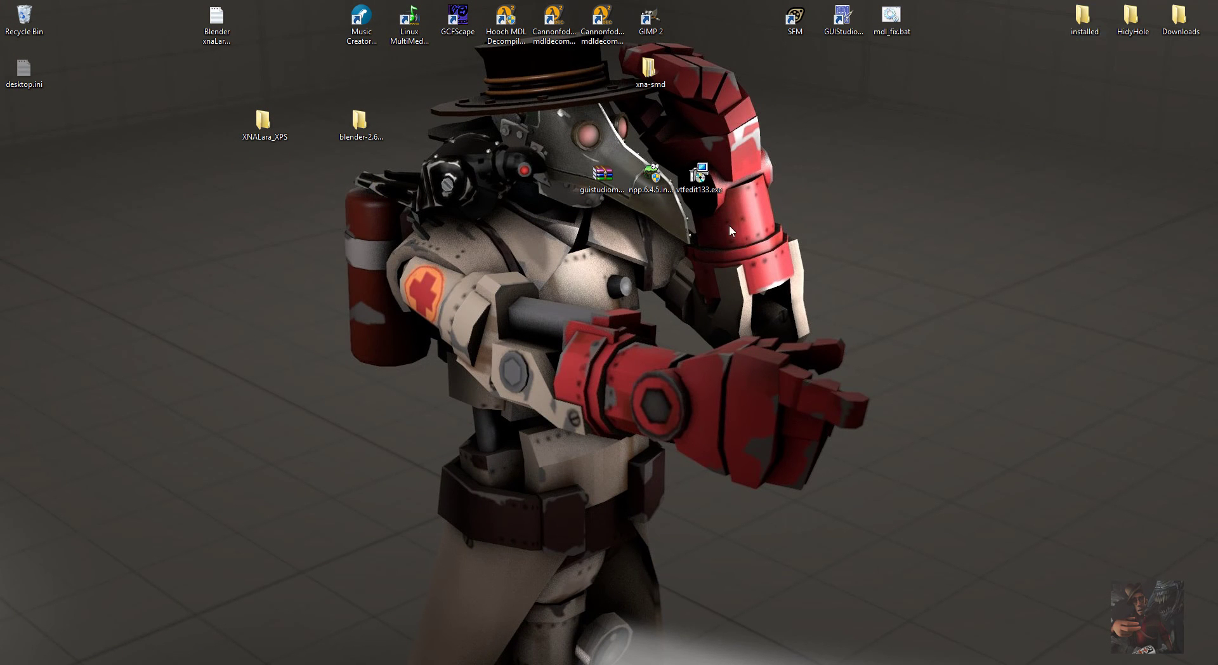
Open guistudiomdl_2.2.zip in WinRAR, dismiss the licence reminder, and move the window right
{"action": "double_click", "coordinate": [604, 175]}
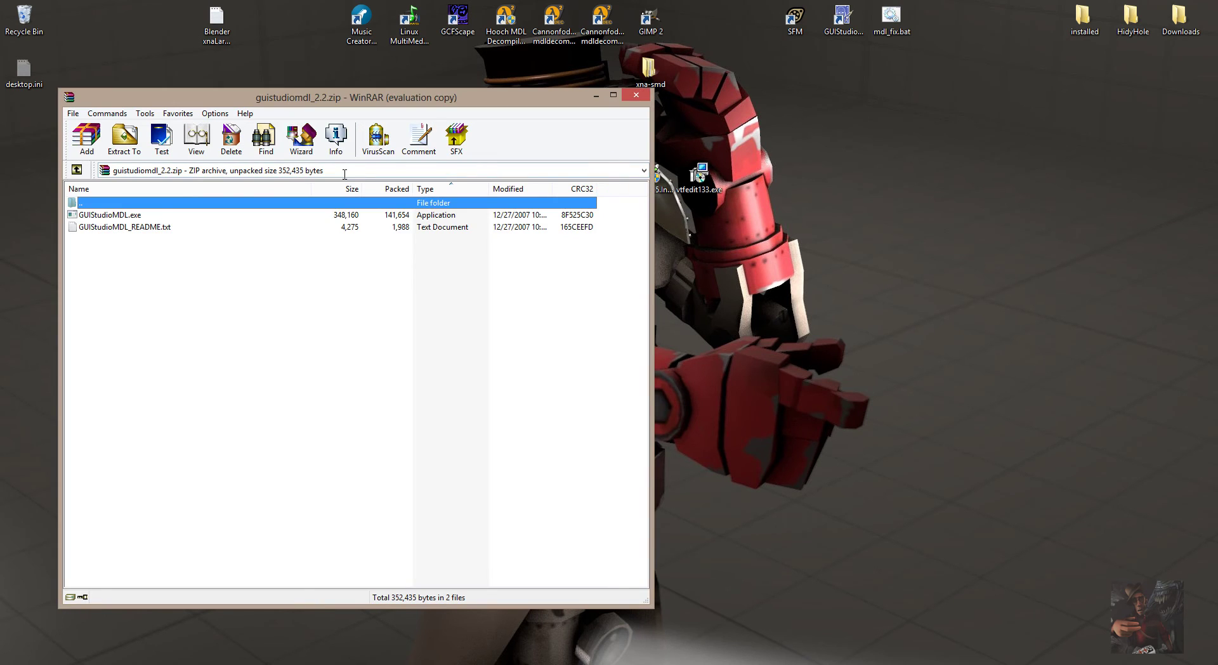
{"action": "left_click", "coordinate": [418, 358]}
{"action": "left_click_drag", "start_coordinate": [333, 98], "coordinate": [948, 73]}
Read the GUIStudioMDL README in Notepad, then close it
{"action": "double_click", "coordinate": [746, 198]}
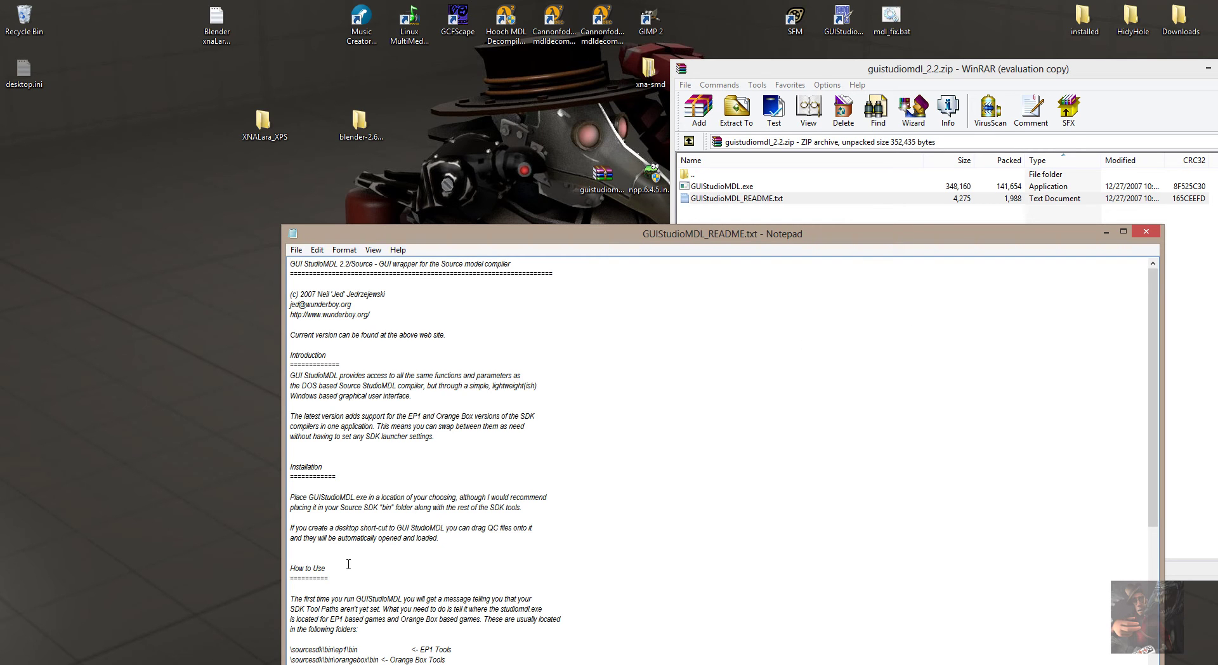
{"action": "scroll", "coordinate": [349, 564], "scroll_direction": "down", "scroll_amount": 8}
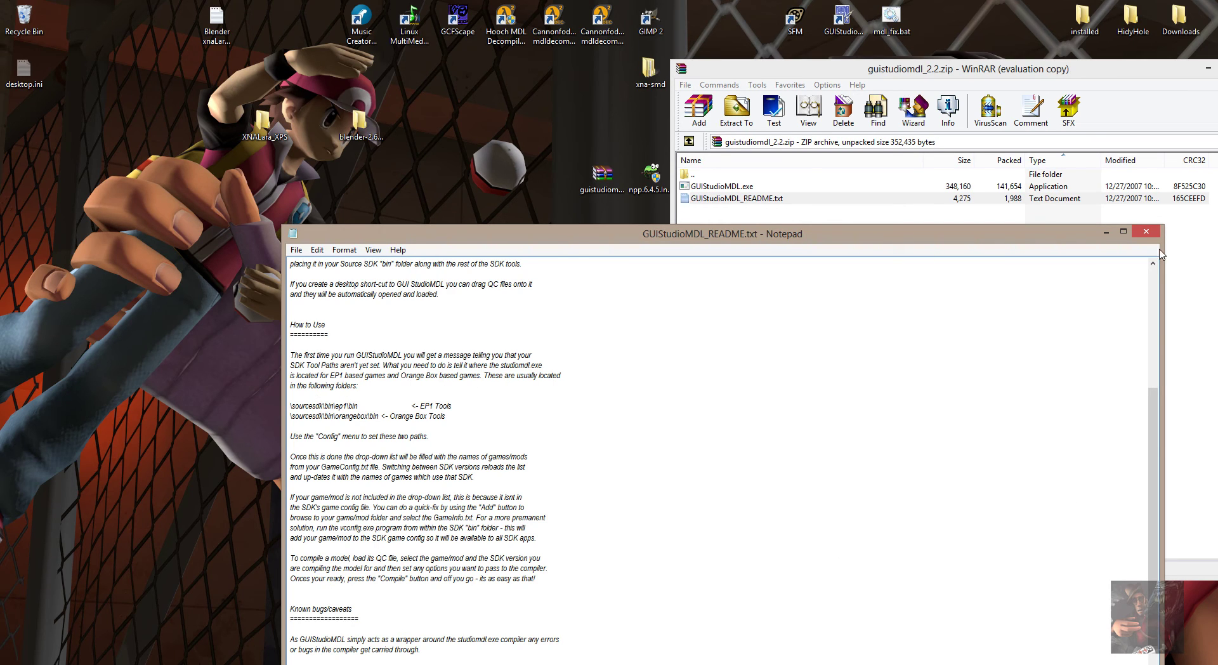
{"action": "left_click", "coordinate": [1147, 233]}
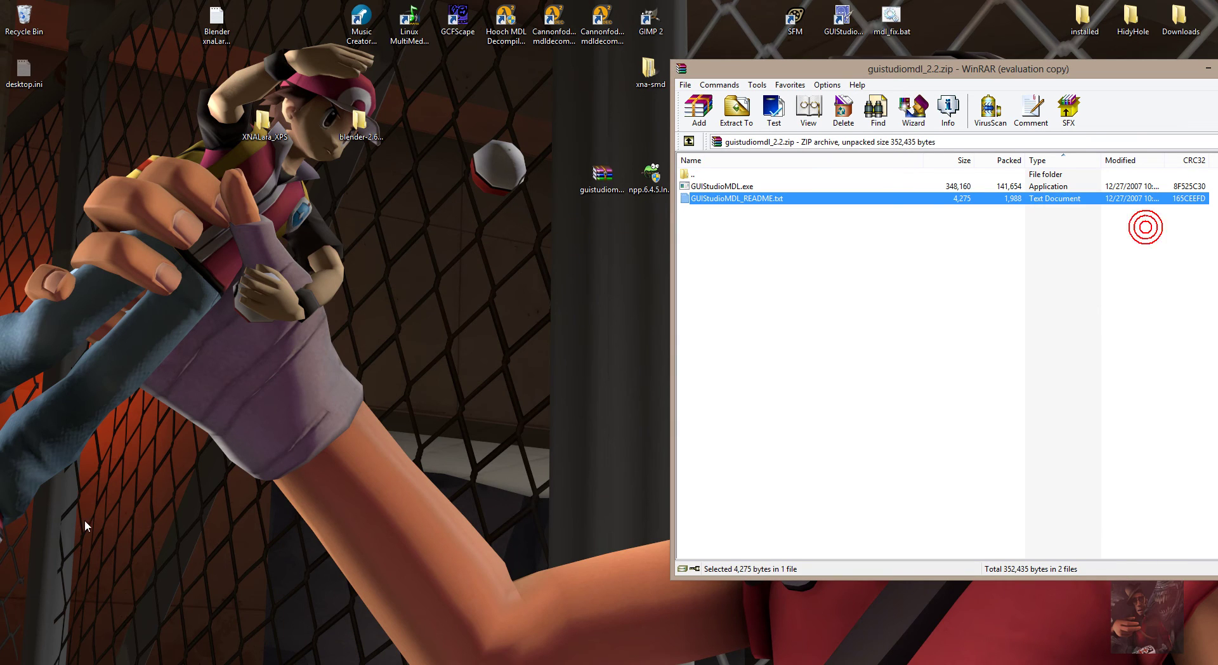
Browse from steamapps through the account folder into sourcesdk\bin\ep1\bin
{"action": "mouse_move", "coordinate": [2, 662]}
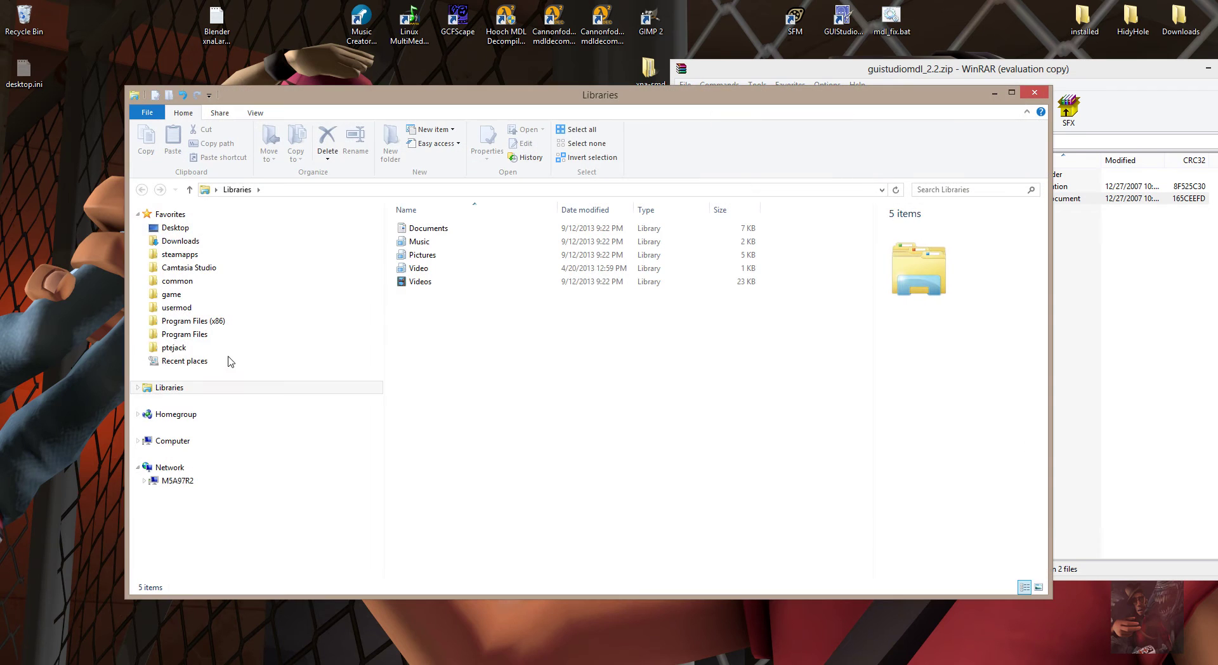
{"action": "left_click", "coordinate": [190, 259]}
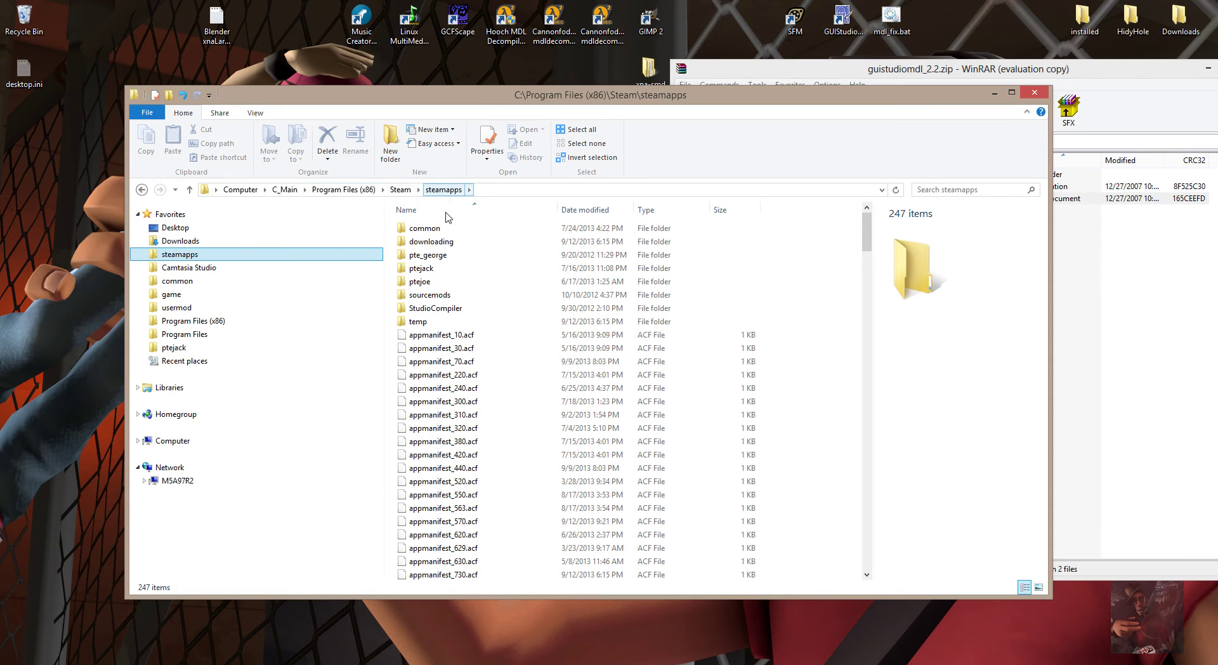
{"action": "left_click", "coordinate": [434, 271]}
{"action": "double_click", "coordinate": [434, 270]}
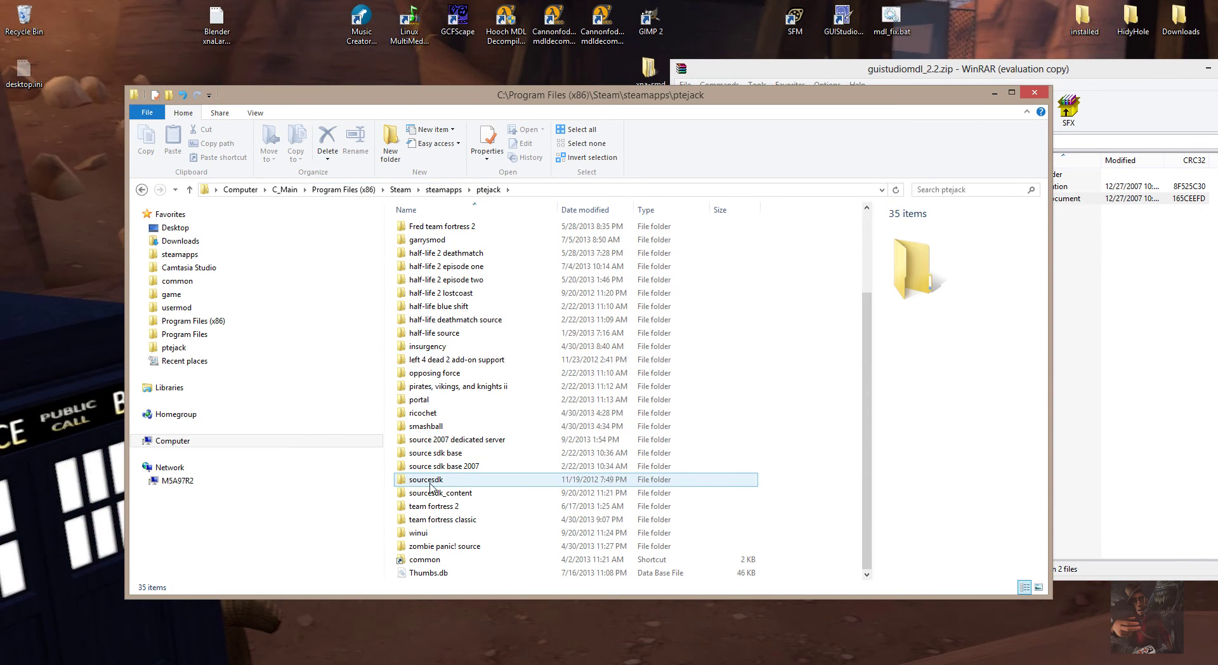
{"action": "double_click", "coordinate": [434, 481]}
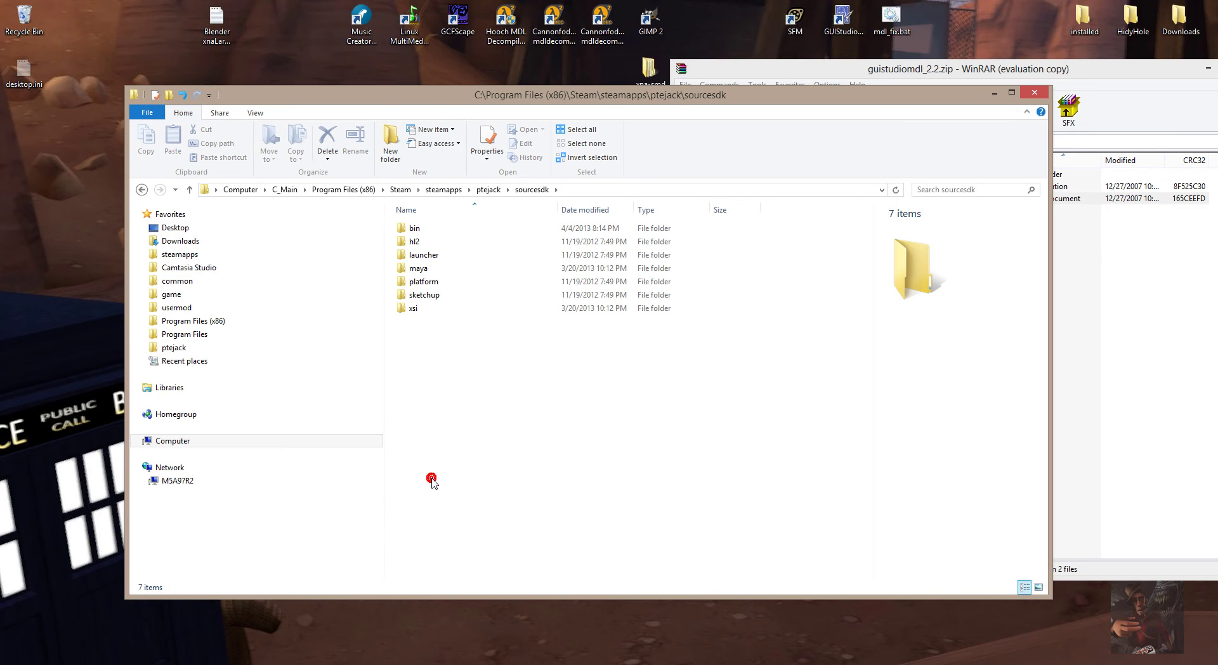
{"action": "double_click", "coordinate": [416, 228]}
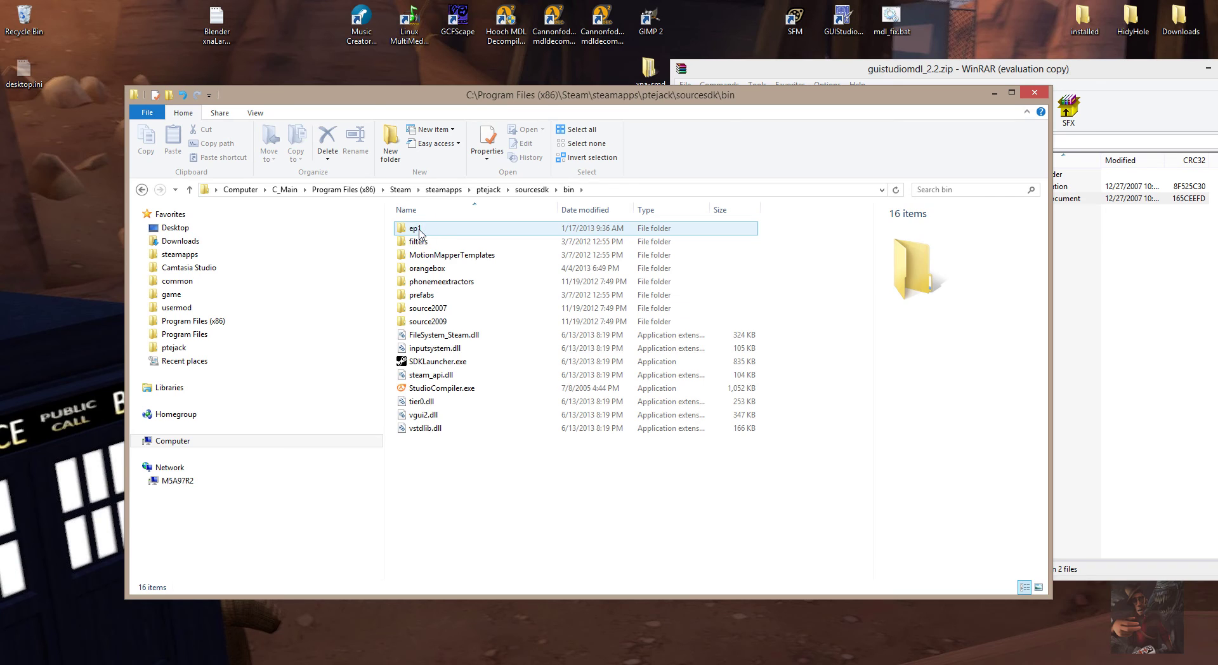
{"action": "double_click", "coordinate": [417, 229]}
{"action": "double_click", "coordinate": [417, 229]}
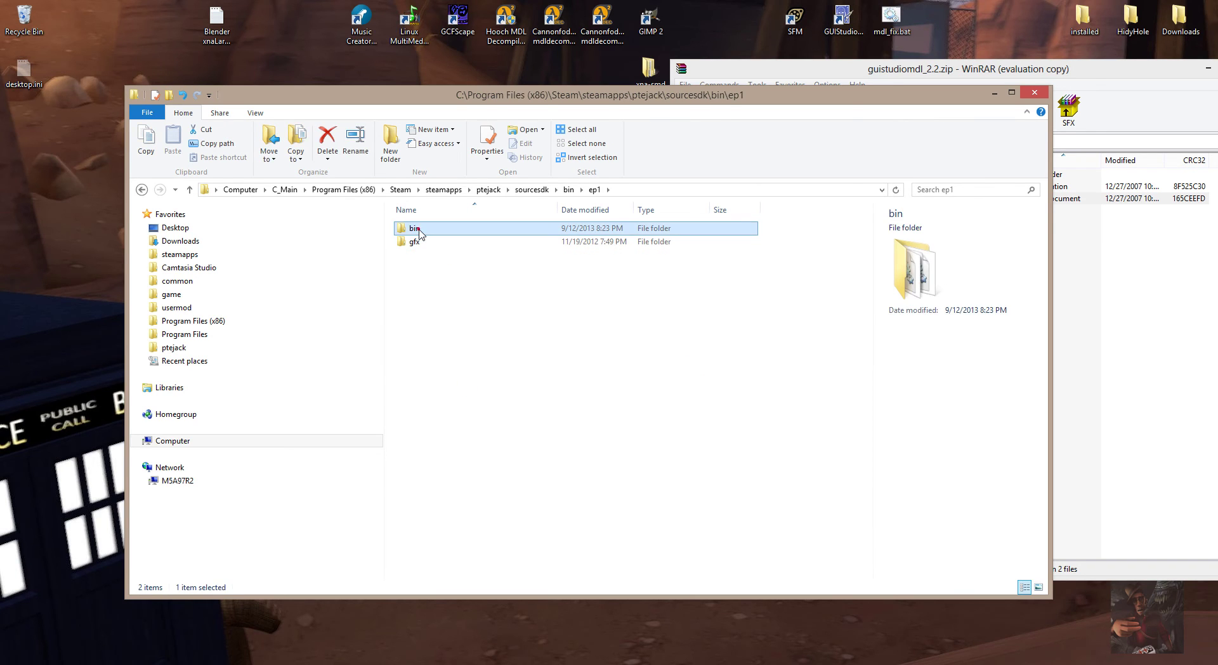
Replace GUIStudioMDL.exe in the ep1\bin folder with the copy from the WinRAR archive
{"action": "left_click_drag", "start_coordinate": [878, 104], "coordinate": [624, 56]}
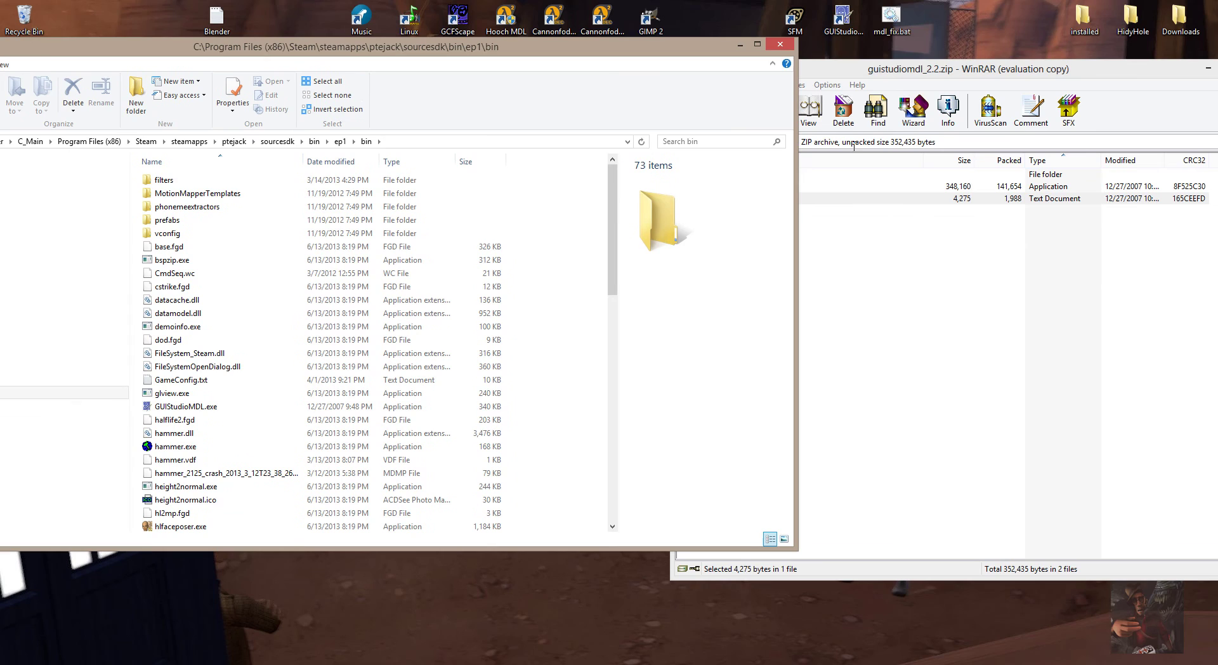
{"action": "left_click", "coordinate": [846, 186]}
{"action": "left_click_drag", "start_coordinate": [818, 191], "coordinate": [565, 389]}
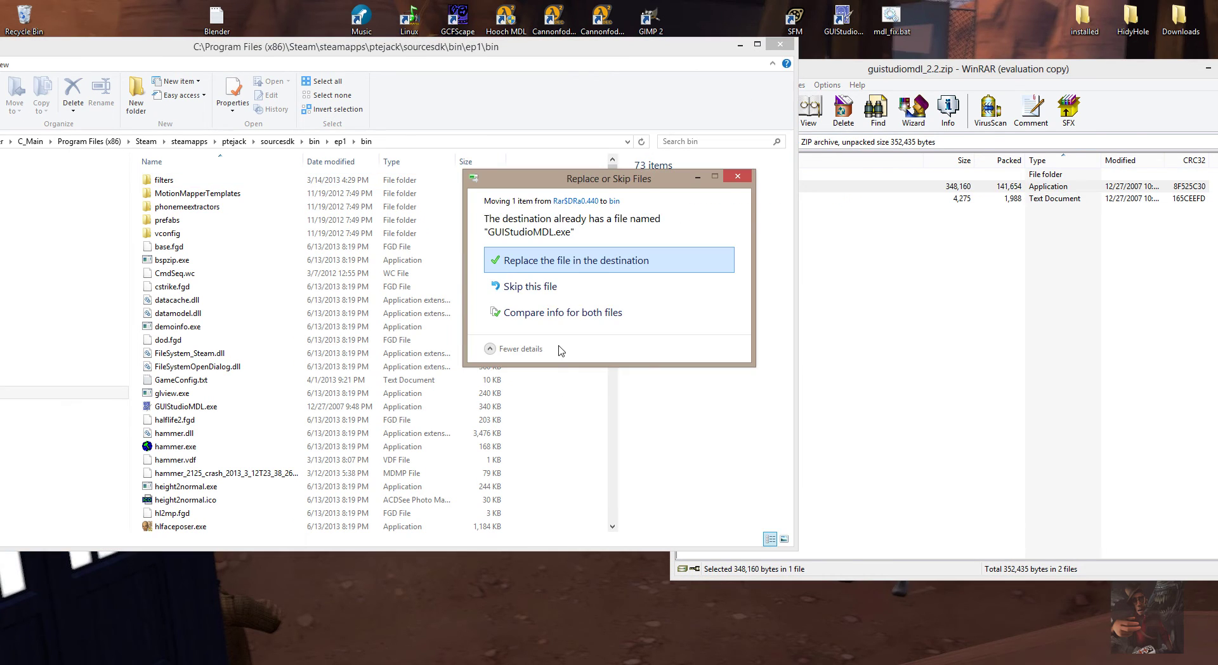
{"action": "left_click", "coordinate": [553, 269]}
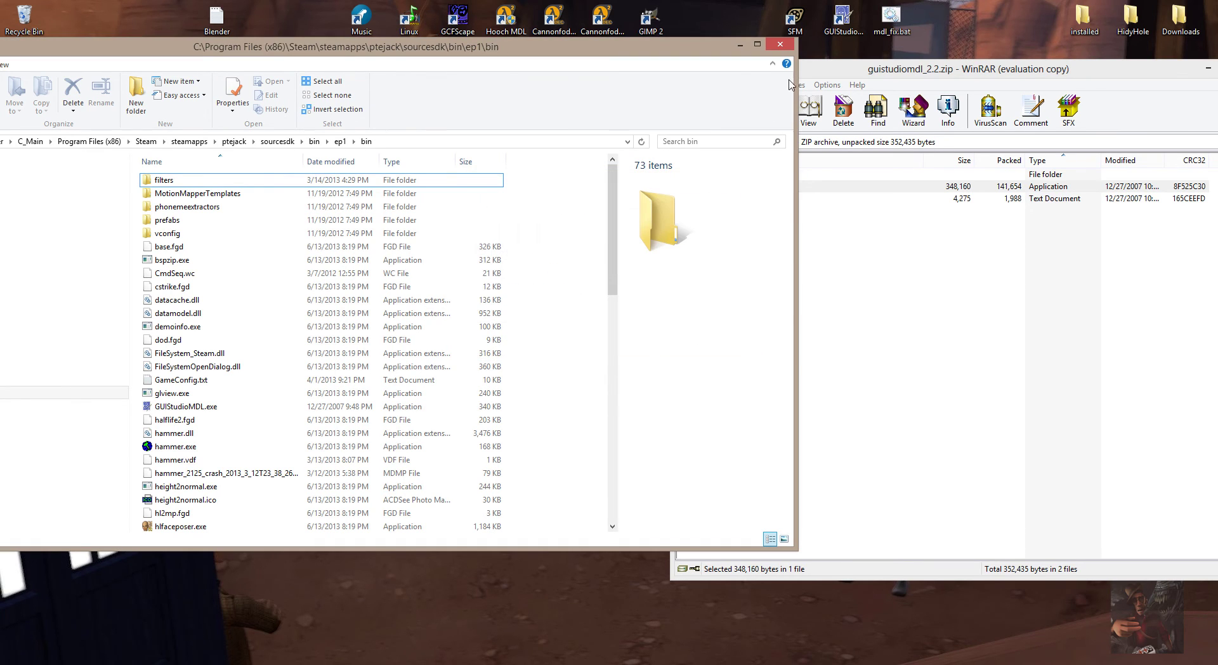
Close the bin folder and archive windows, then move guistudiomdl_2.2.zip into the installed folder
{"action": "left_click", "coordinate": [780, 49]}
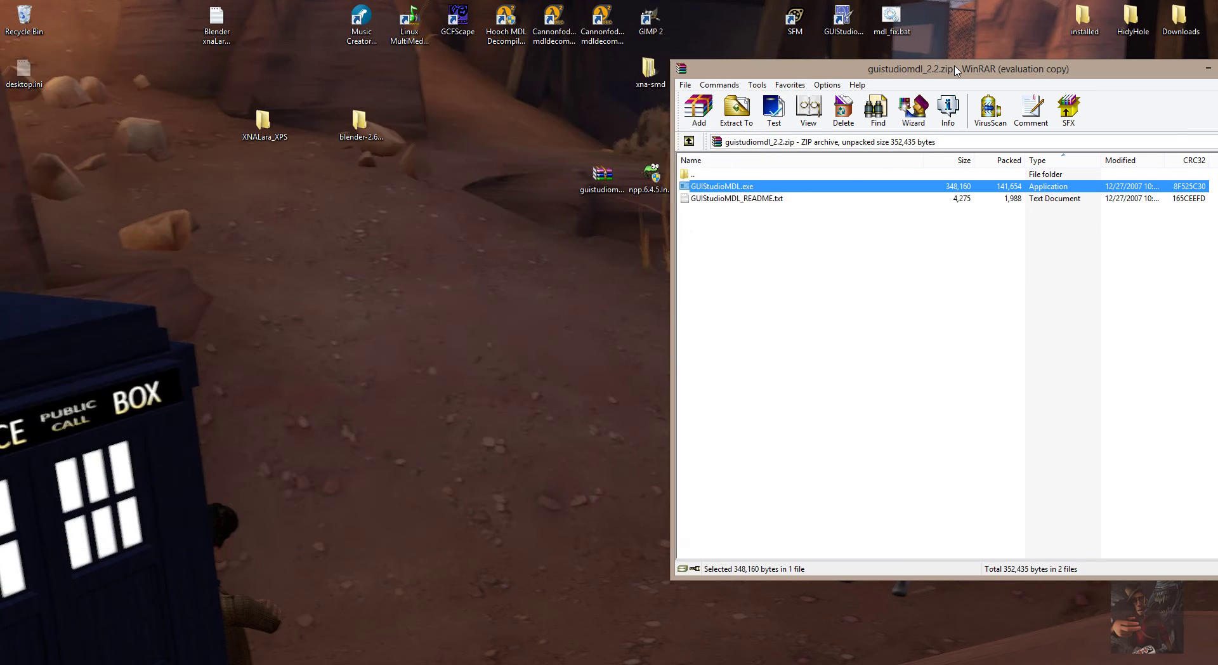
{"action": "left_click_drag", "start_coordinate": [1033, 70], "coordinate": [544, 119]}
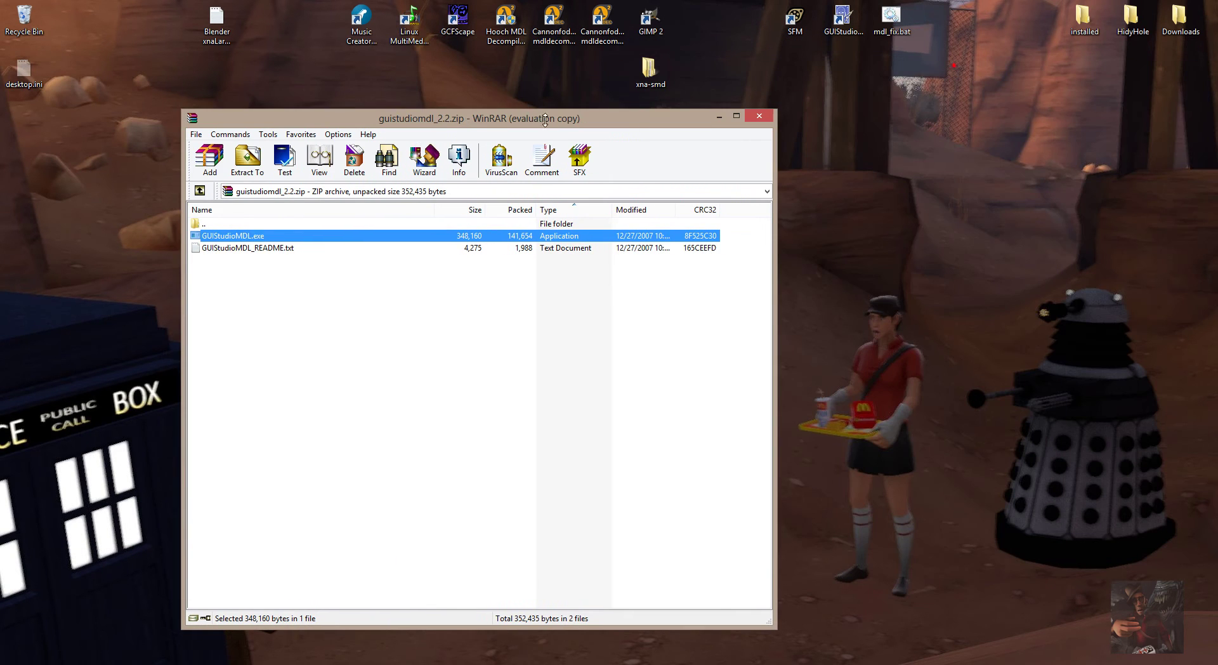
{"action": "left_click", "coordinate": [753, 115]}
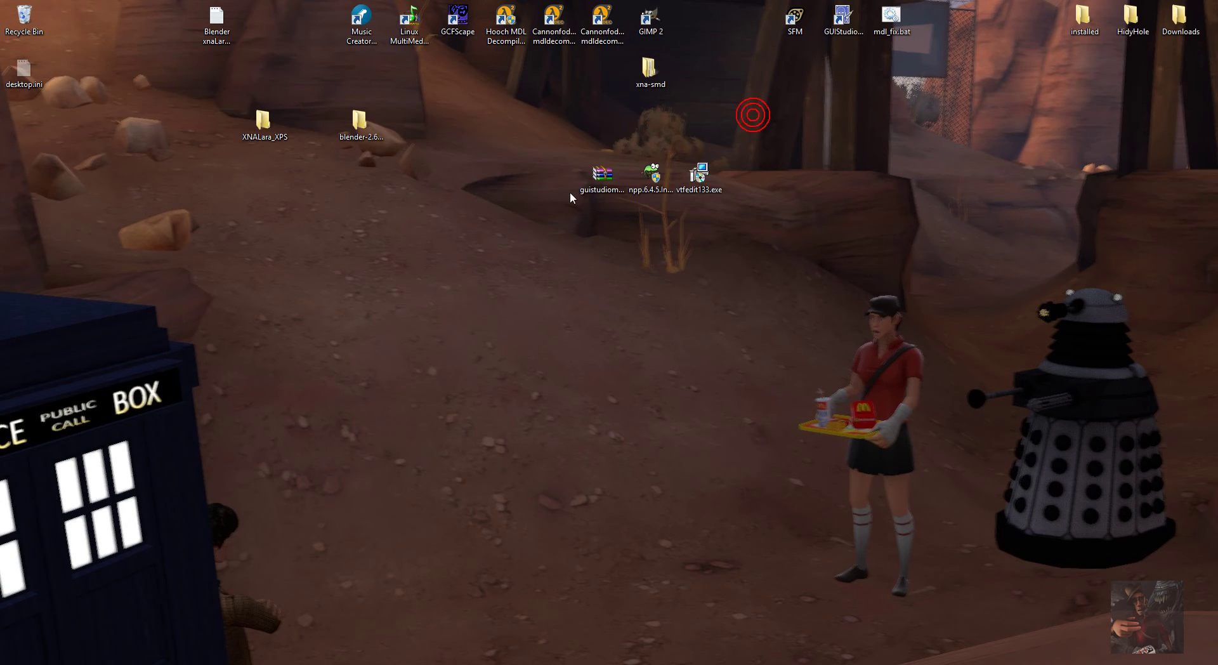
{"action": "left_click_drag", "start_coordinate": [603, 174], "coordinate": [1087, 22]}
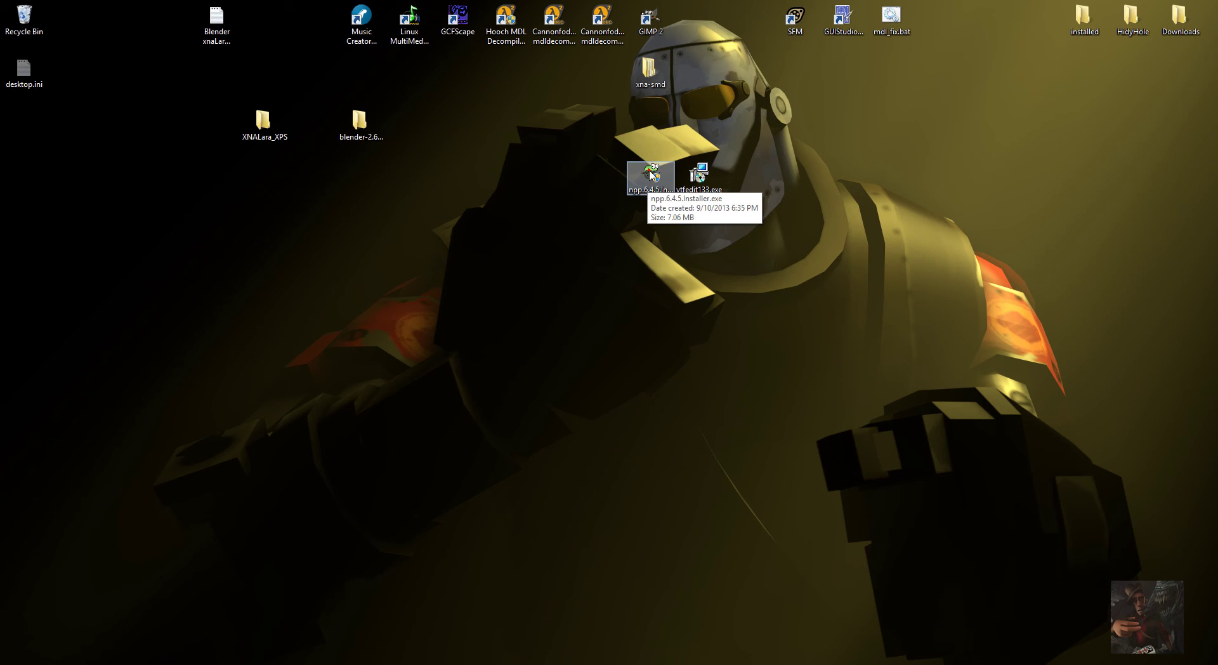
Launch the Notepad++ installer and keep English as the installer language
{"action": "double_click", "coordinate": [652, 176]}
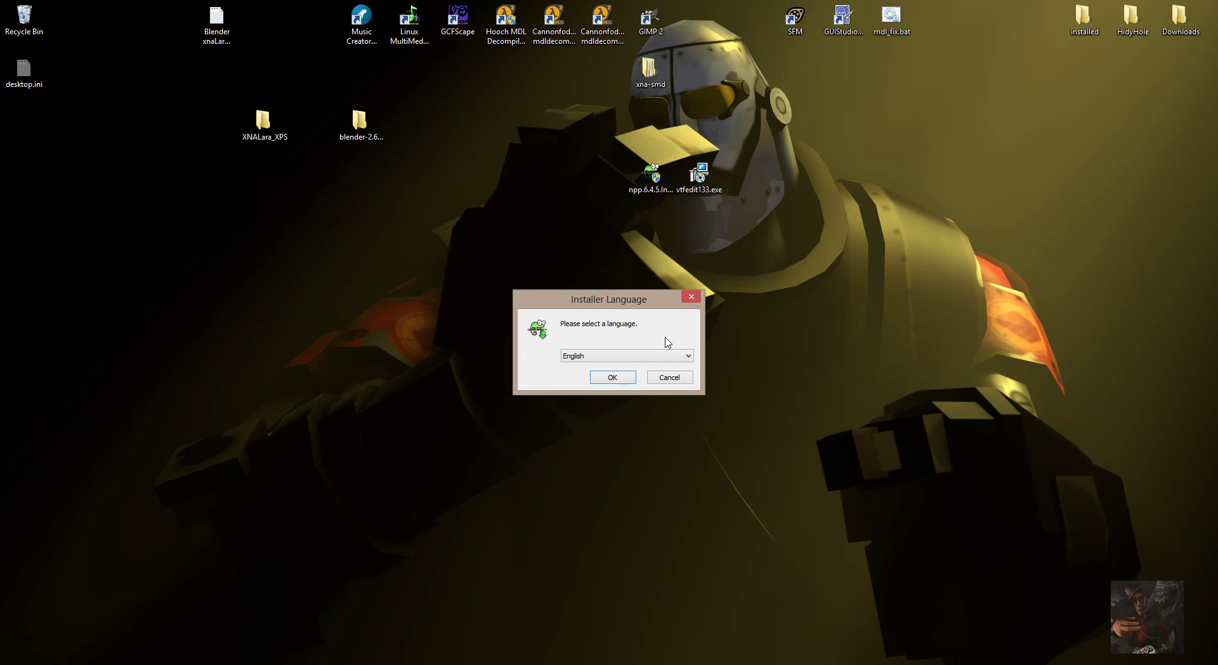
{"action": "left_click", "coordinate": [689, 358]}
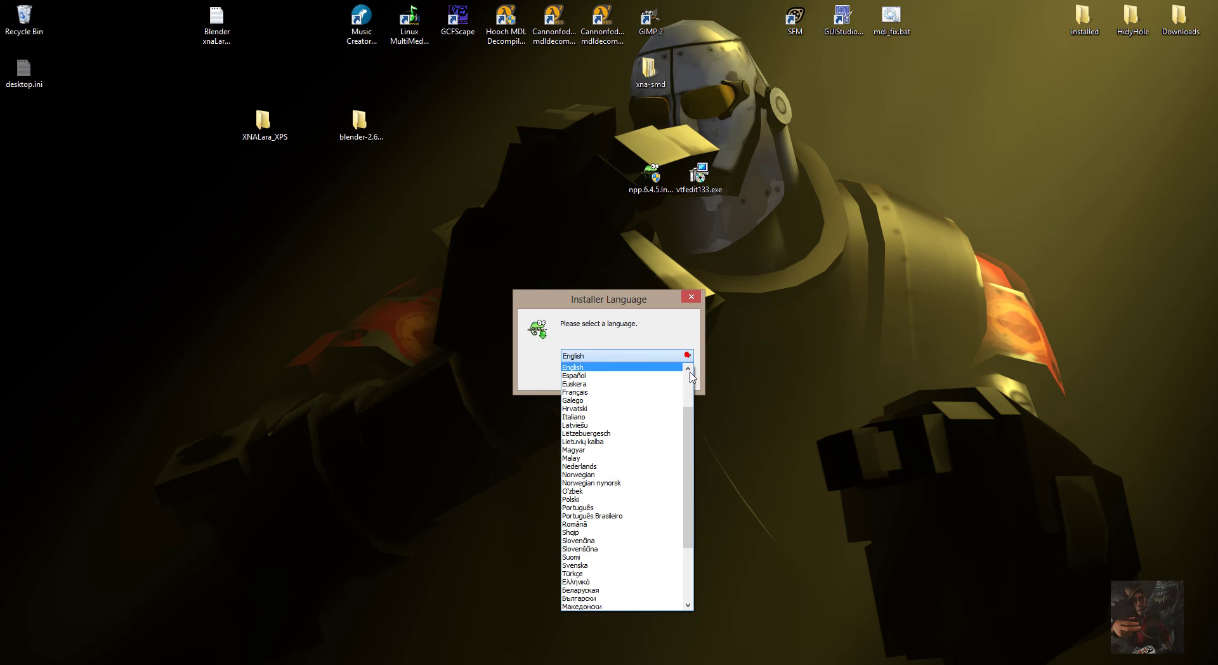
{"action": "scroll", "coordinate": [691, 399], "scroll_direction": "up", "scroll_amount": 2}
{"action": "left_click_drag", "start_coordinate": [690, 400], "coordinate": [691, 445]}
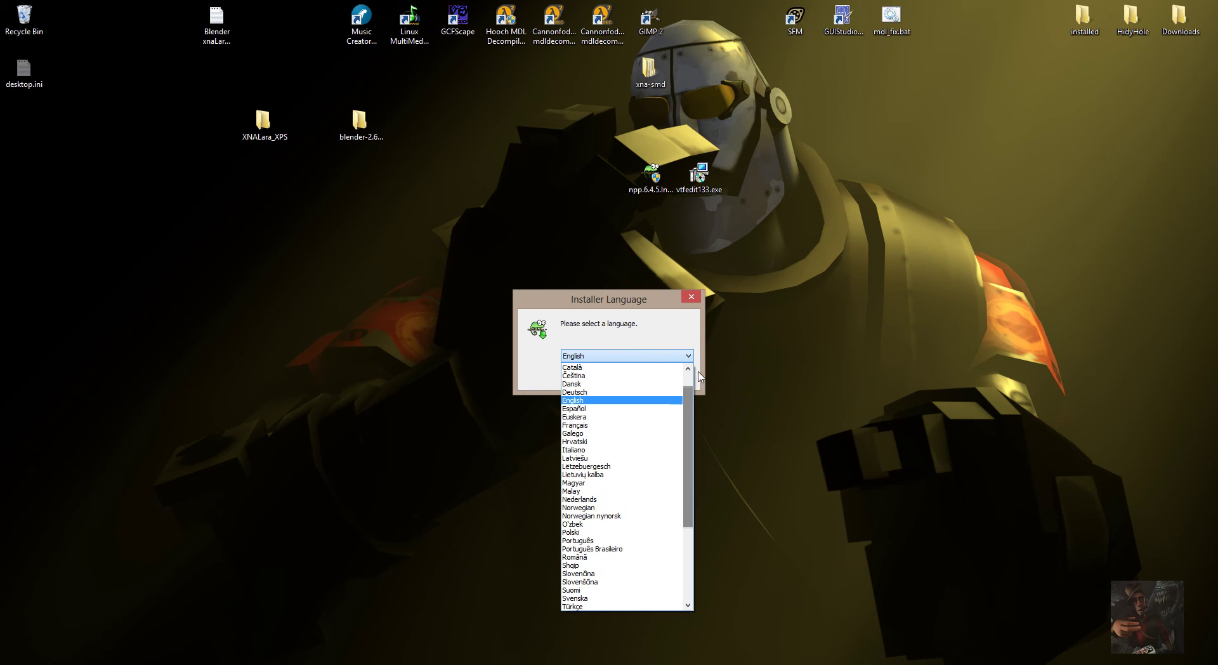
{"action": "left_click", "coordinate": [631, 361]}
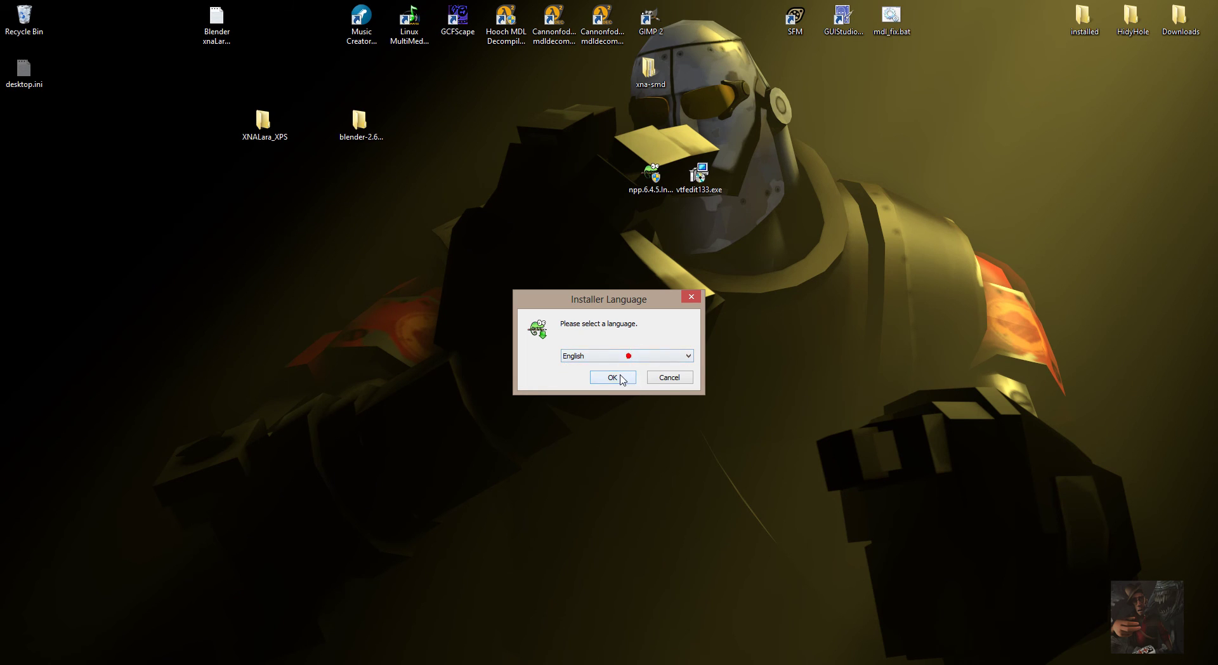
Start the Notepad++ setup, pass the welcome page and accept the license agreement
{"action": "left_click", "coordinate": [622, 379]}
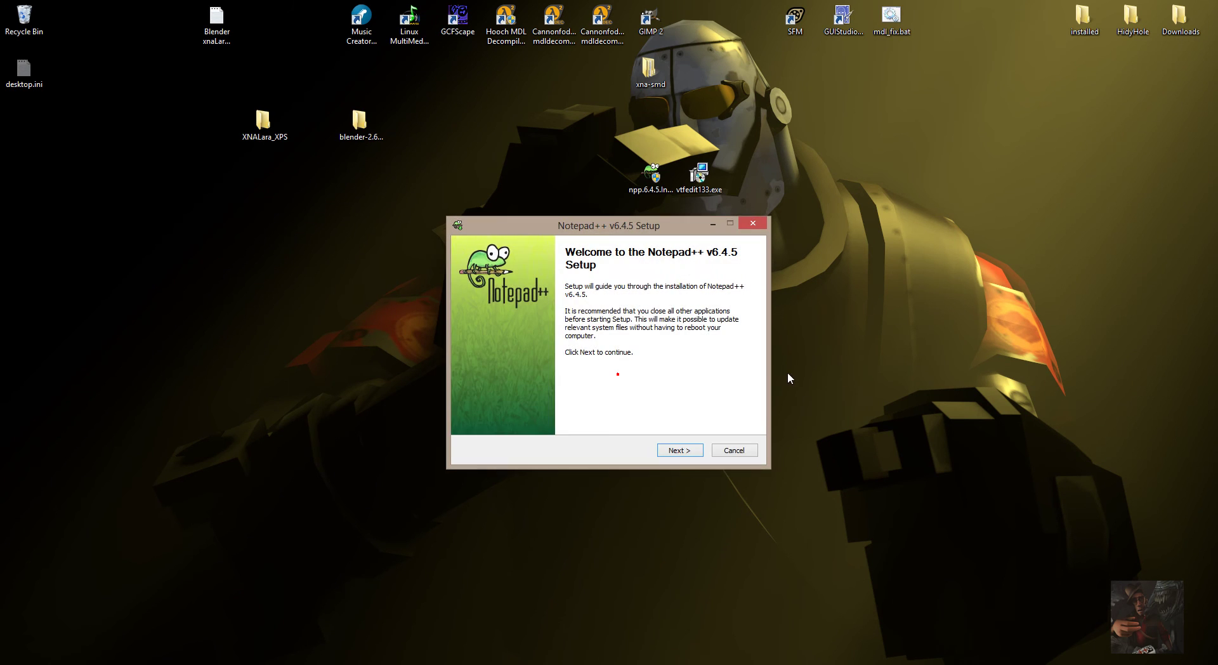
{"action": "left_click", "coordinate": [679, 449]}
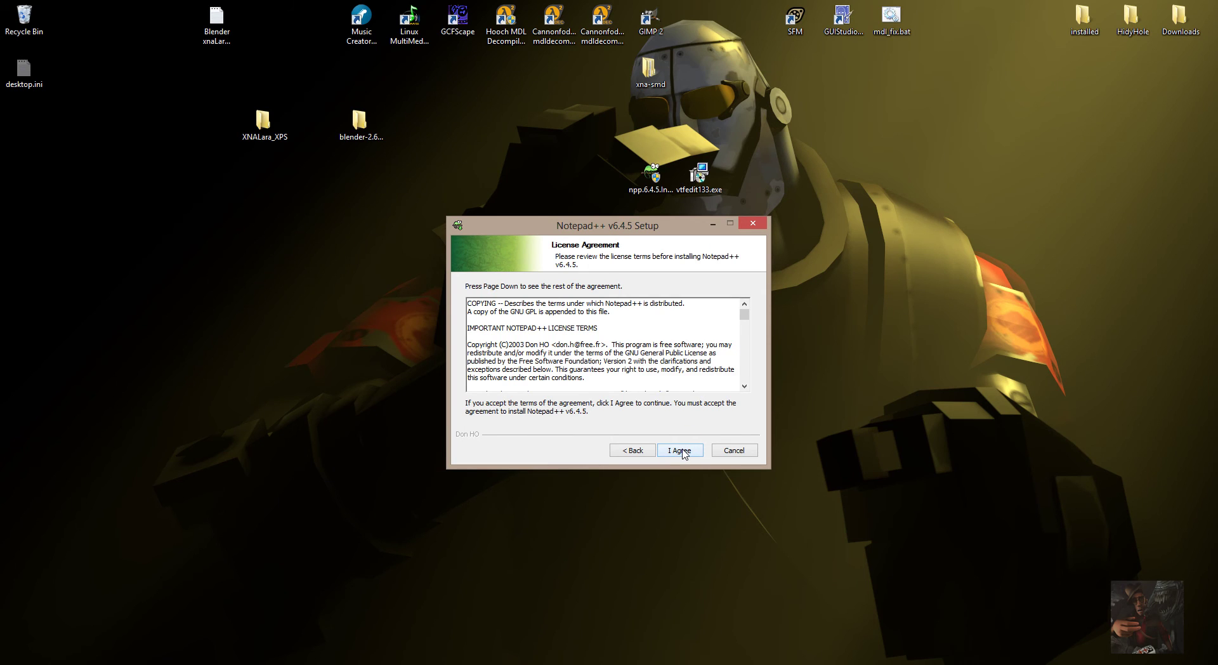
{"action": "left_click", "coordinate": [680, 450]}
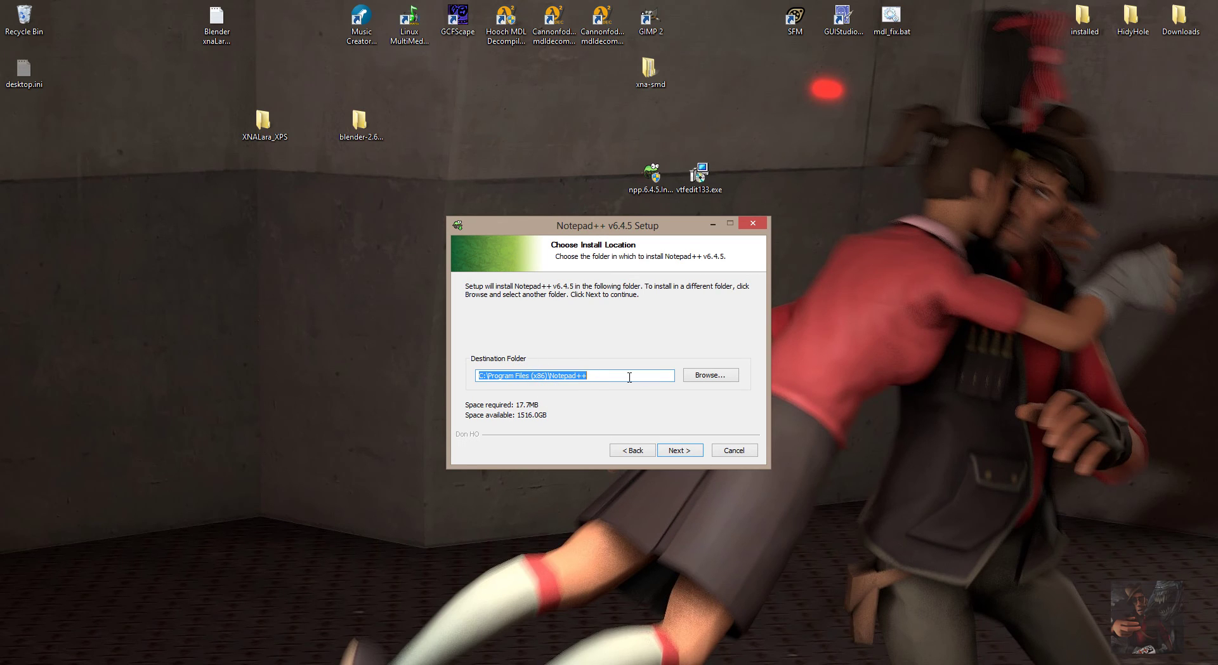
Keep the default Program Files (x86)\Notepad++ folder, browse the Localization languages, and accept the components
{"action": "left_click", "coordinate": [685, 450]}
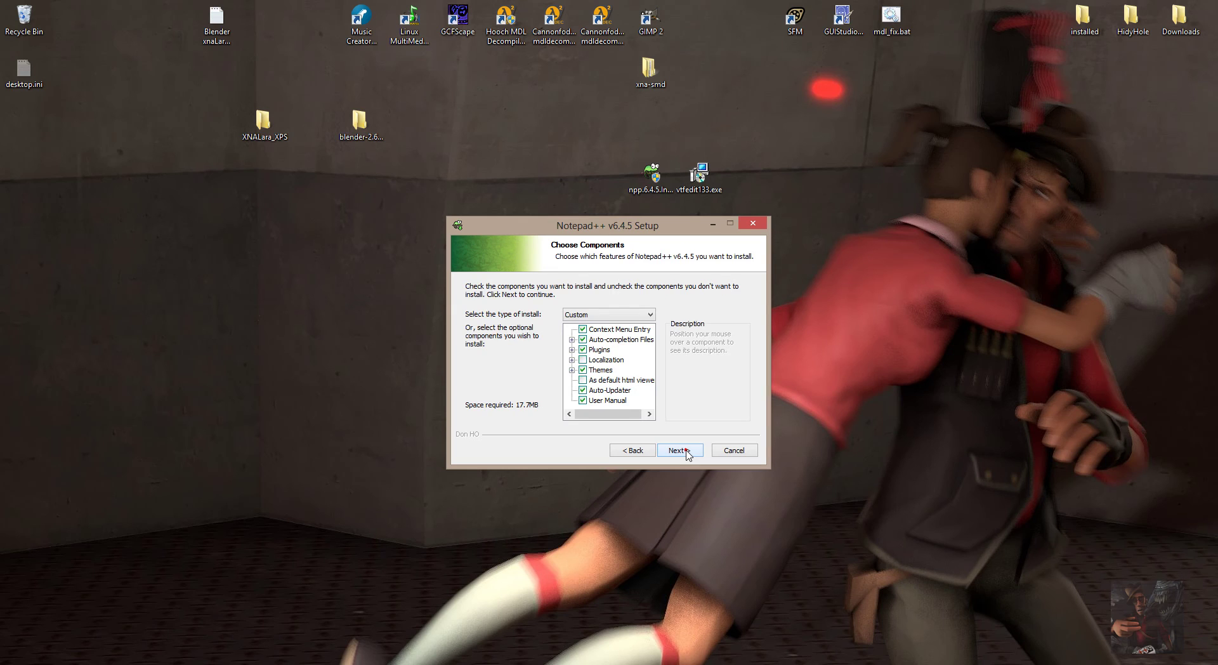
{"action": "left_click", "coordinate": [602, 362]}
{"action": "left_click", "coordinate": [572, 360]}
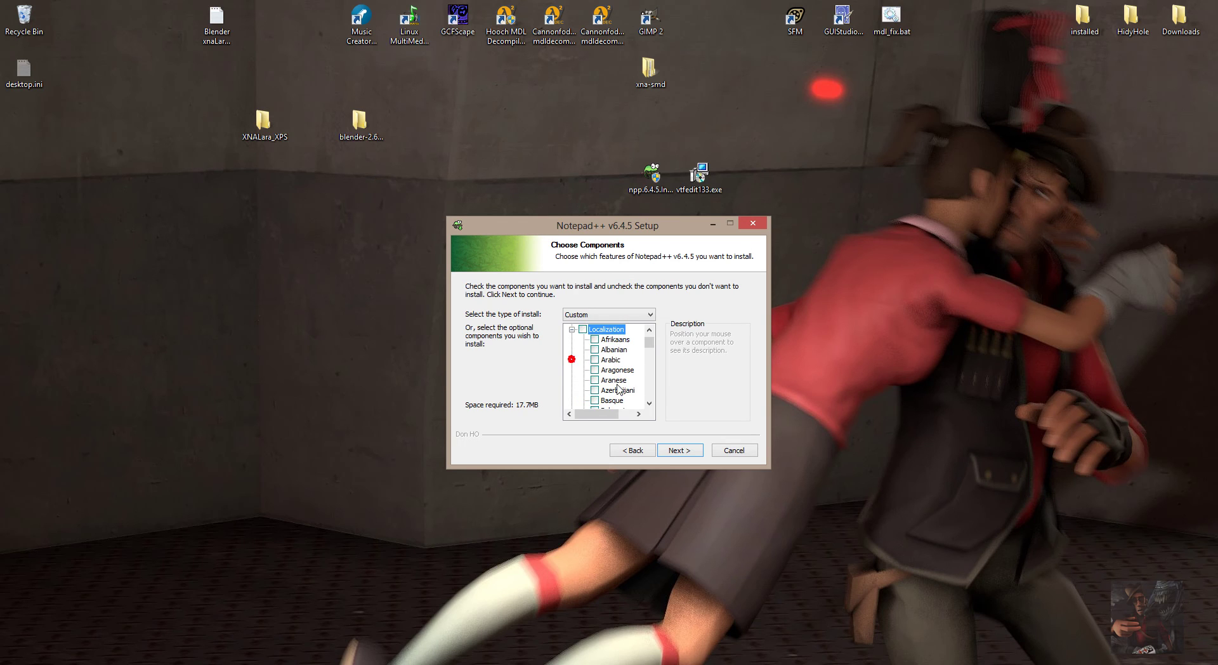
{"action": "scroll", "coordinate": [621, 368], "scroll_direction": "down", "scroll_amount": 5}
{"action": "scroll", "coordinate": [621, 368], "scroll_direction": "down", "scroll_amount": 9}
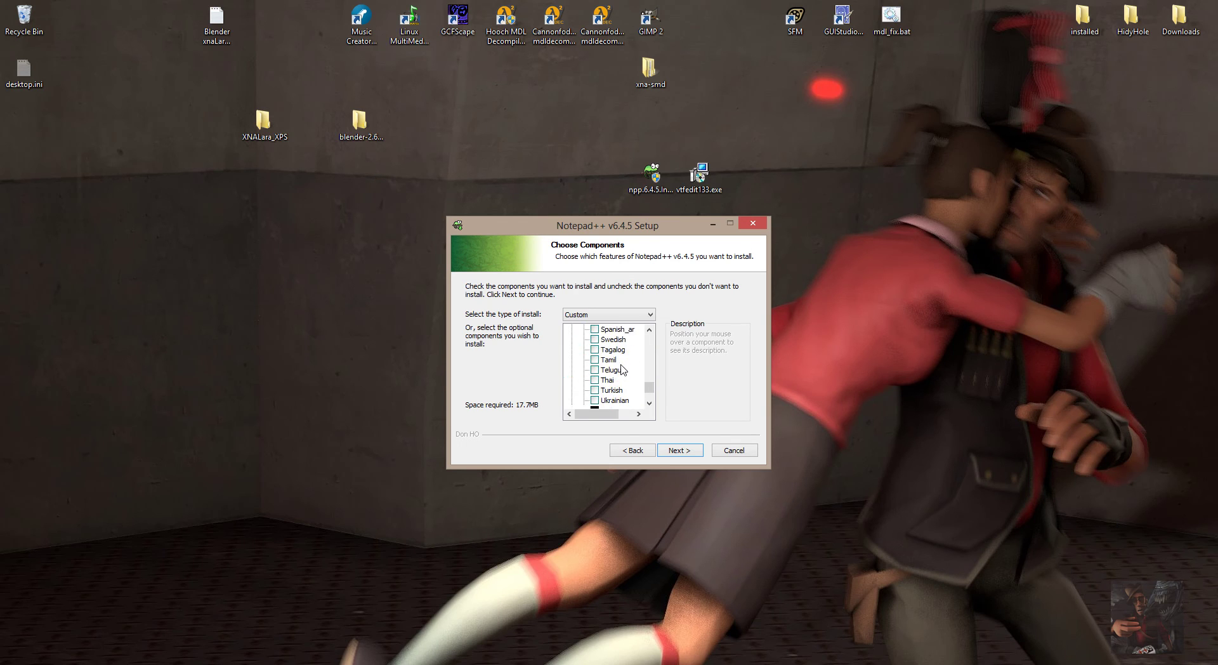
{"action": "scroll", "coordinate": [621, 367], "scroll_direction": "up", "scroll_amount": 14}
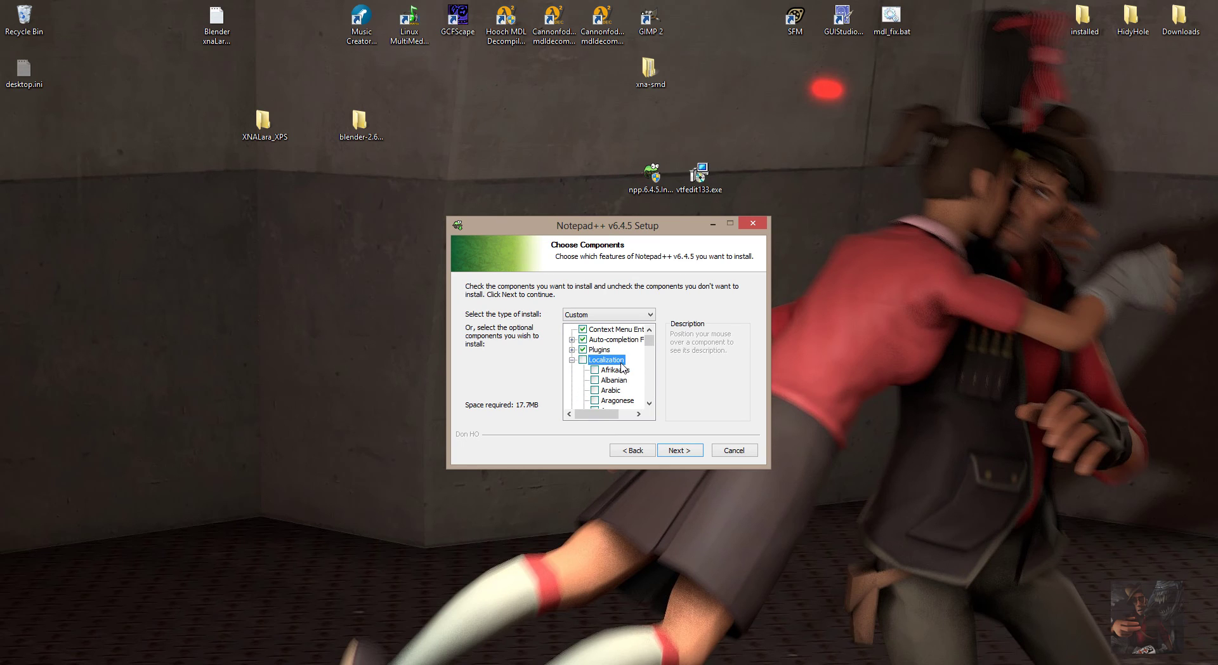
{"action": "left_click", "coordinate": [572, 360]}
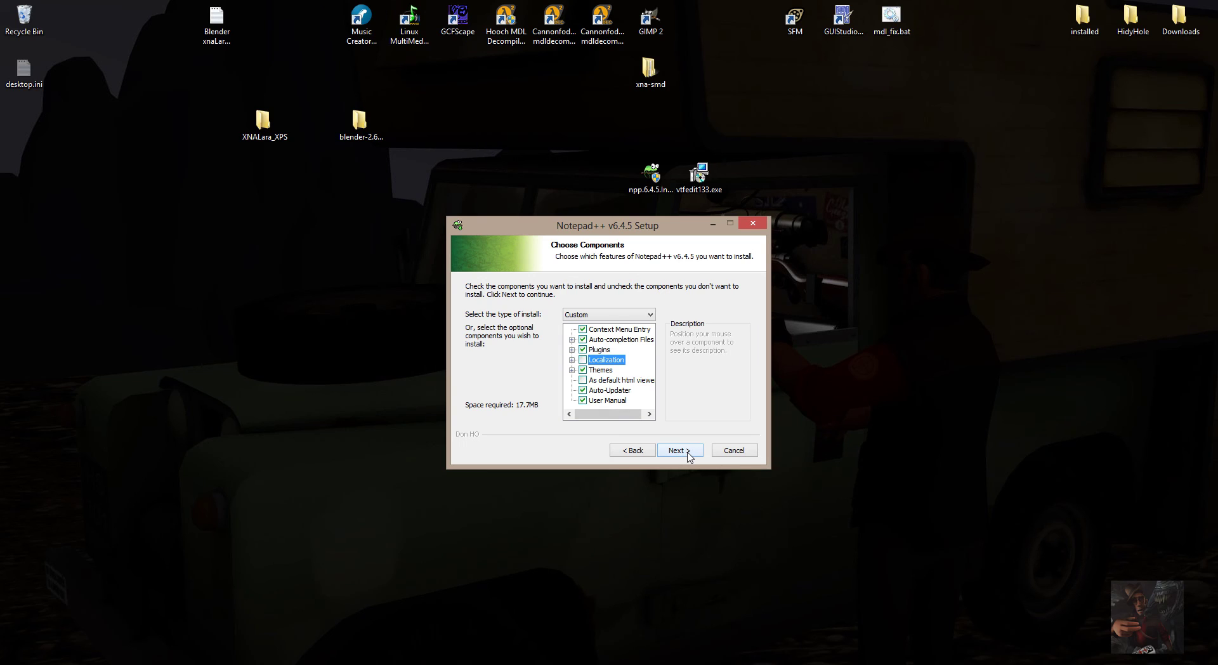
{"action": "left_click", "coordinate": [688, 454]}
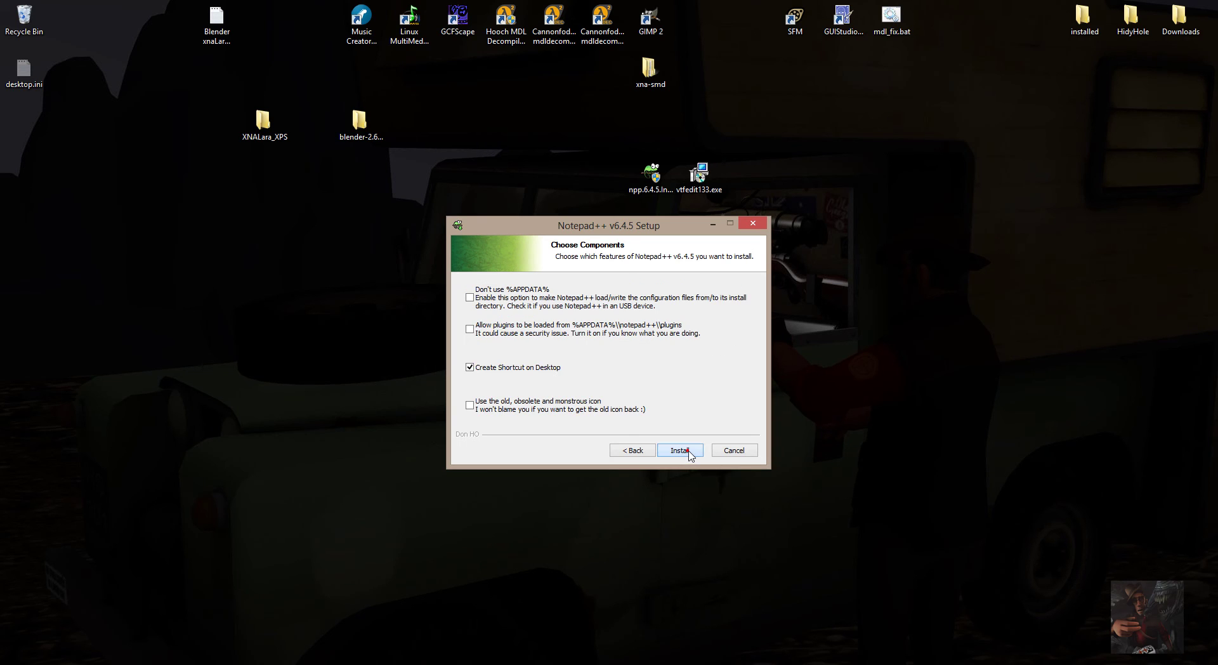
Install Notepad++ with plugins allowed from %APPDATA%, close it, and move its installer into installed
{"action": "left_click", "coordinate": [469, 328]}
{"action": "left_click", "coordinate": [690, 455]}
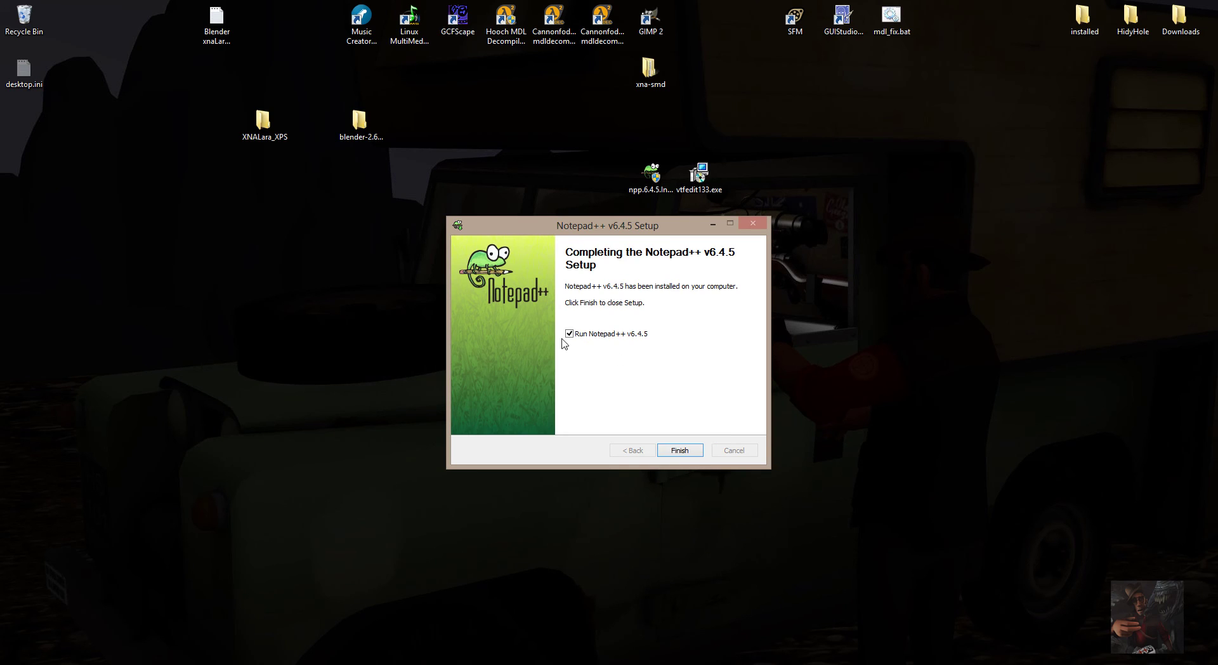
{"action": "left_click", "coordinate": [696, 449]}
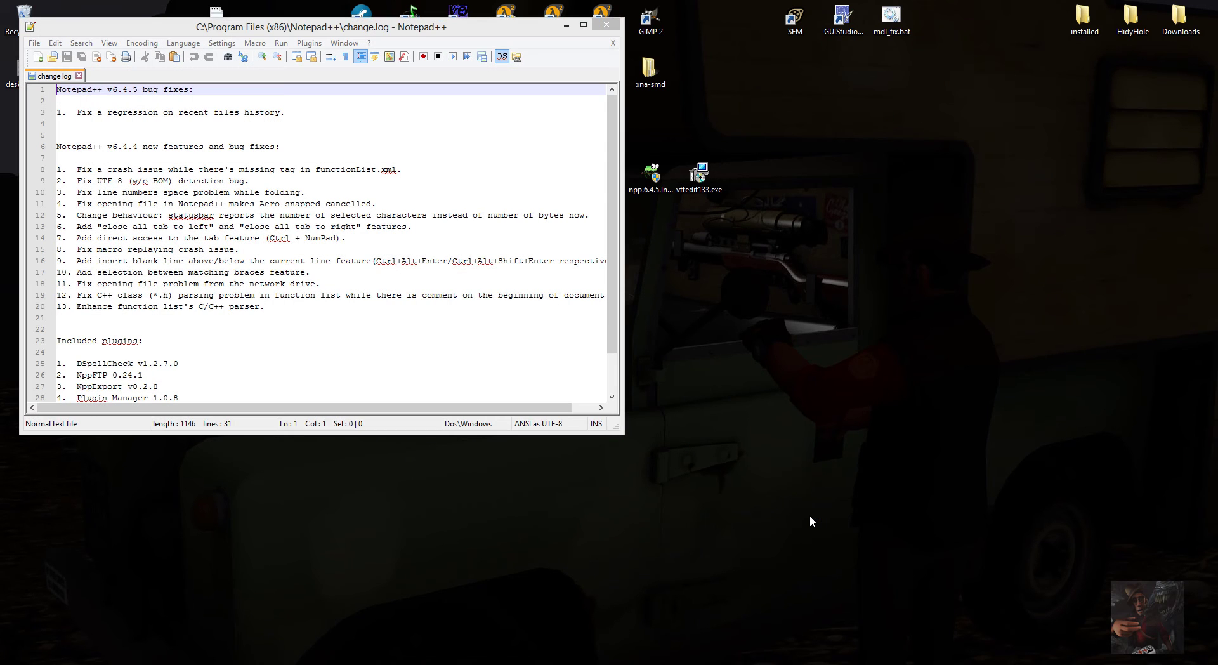
{"action": "left_click", "coordinate": [610, 26]}
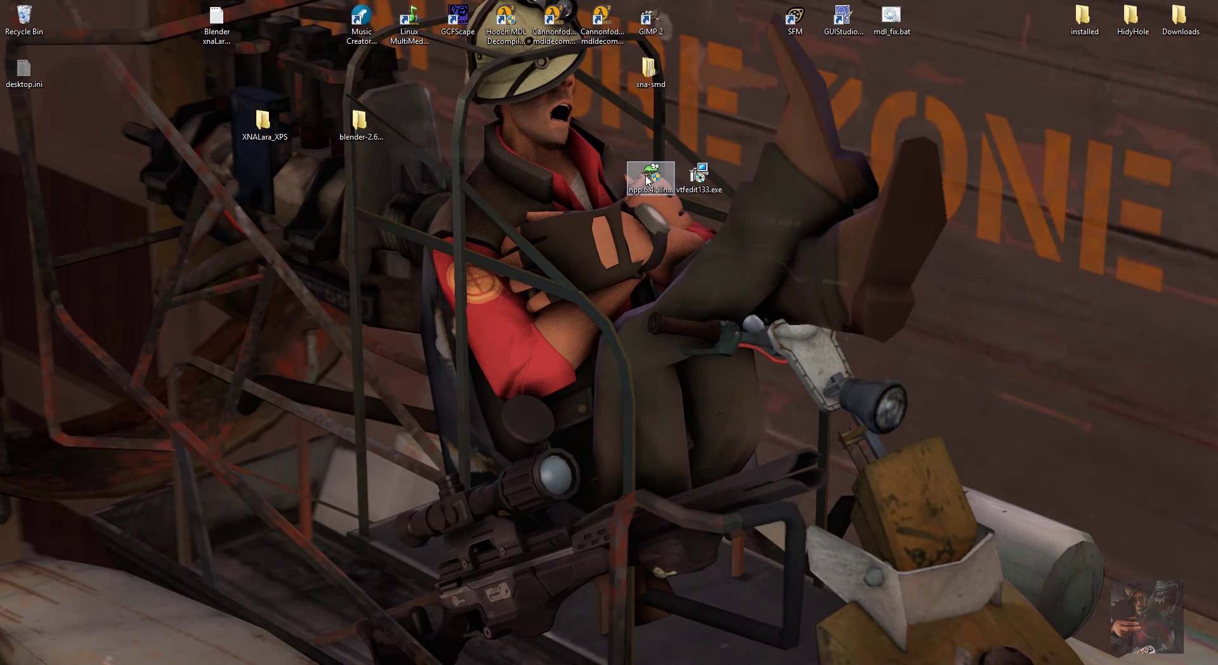
{"action": "left_click_drag", "start_coordinate": [647, 179], "coordinate": [1081, 20]}
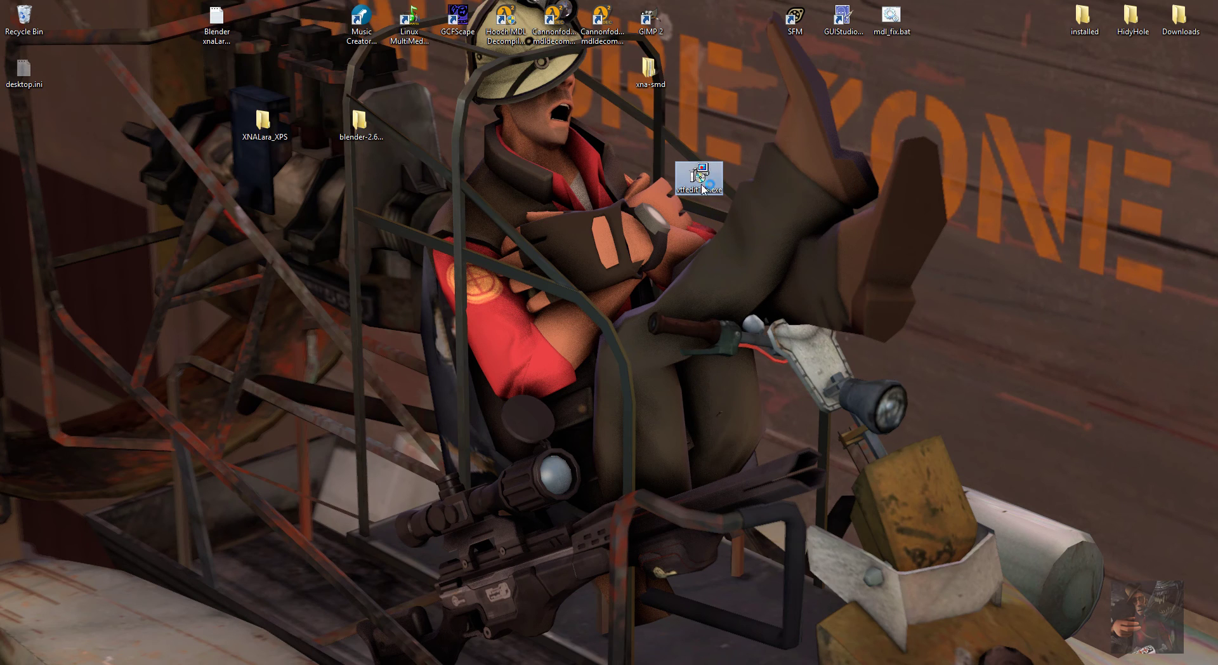
Run vtfedit133.exe, accept the license, and set the install path to Program Files (x86)\Nem's Tools
{"action": "key", "text": "Return"}
{"action": "left_click", "coordinate": [727, 290]}
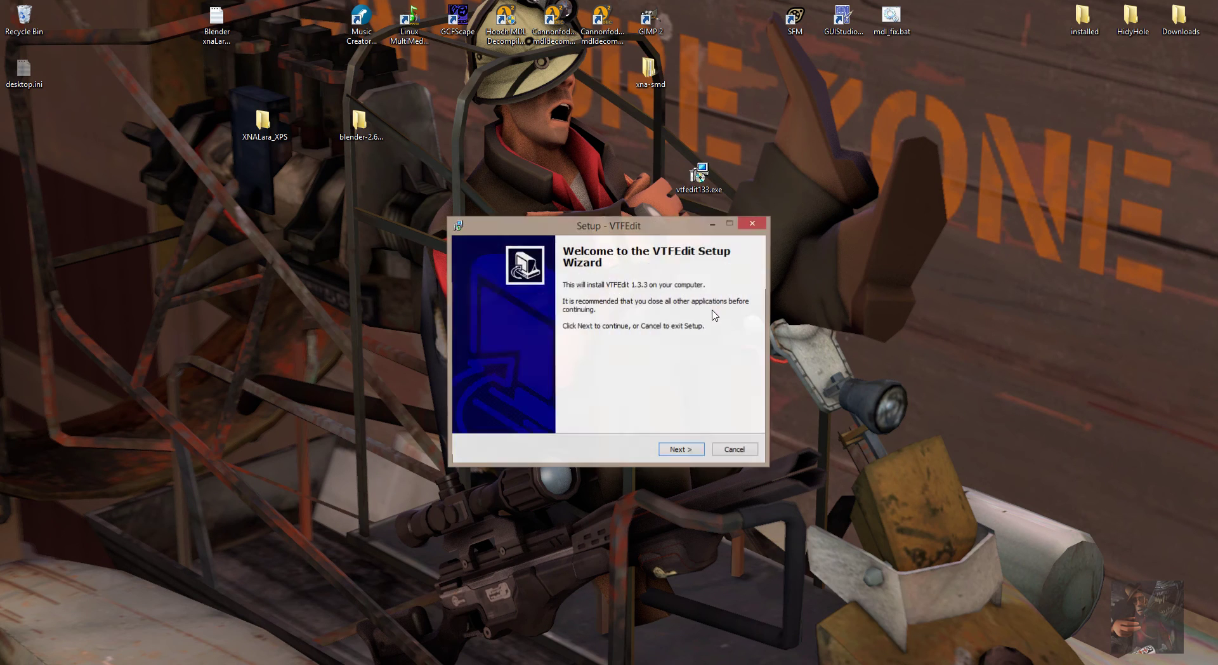
{"action": "left_click", "coordinate": [676, 451]}
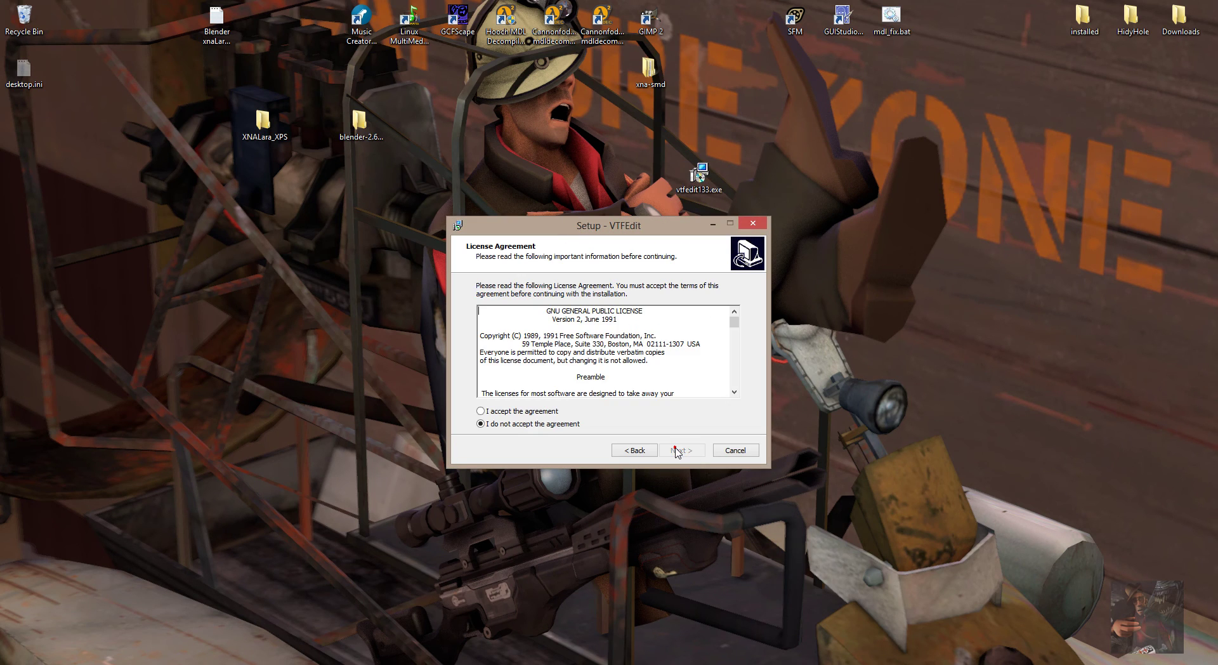
{"action": "left_click", "coordinate": [483, 411]}
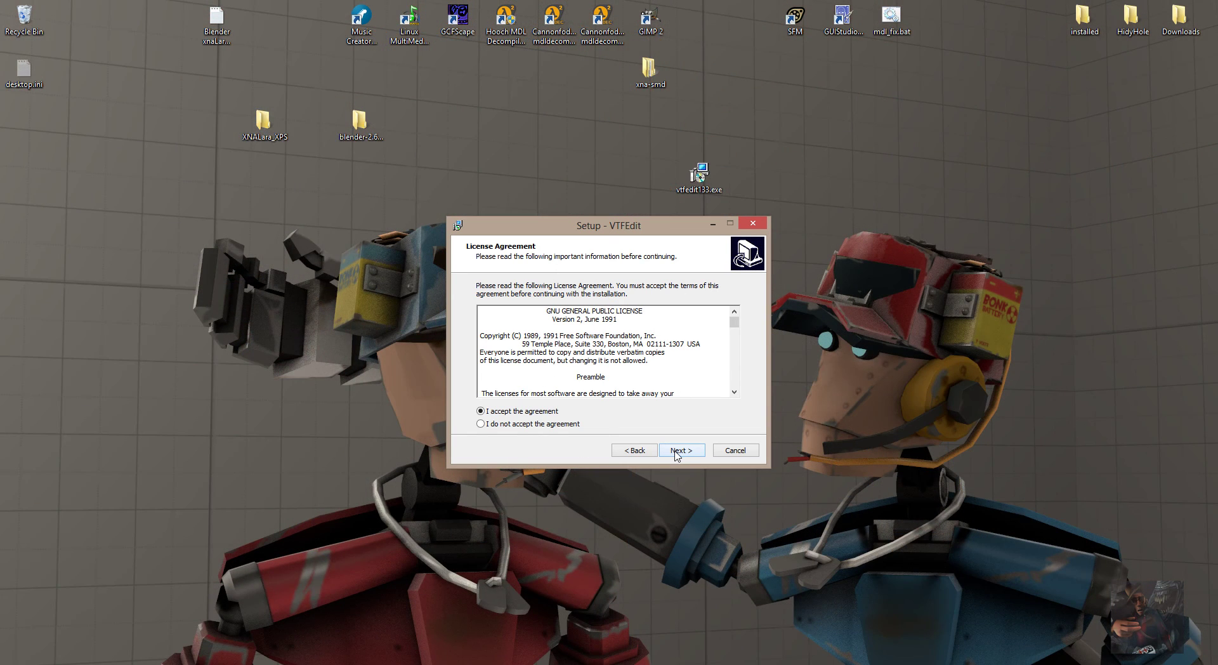
{"action": "left_click", "coordinate": [676, 452]}
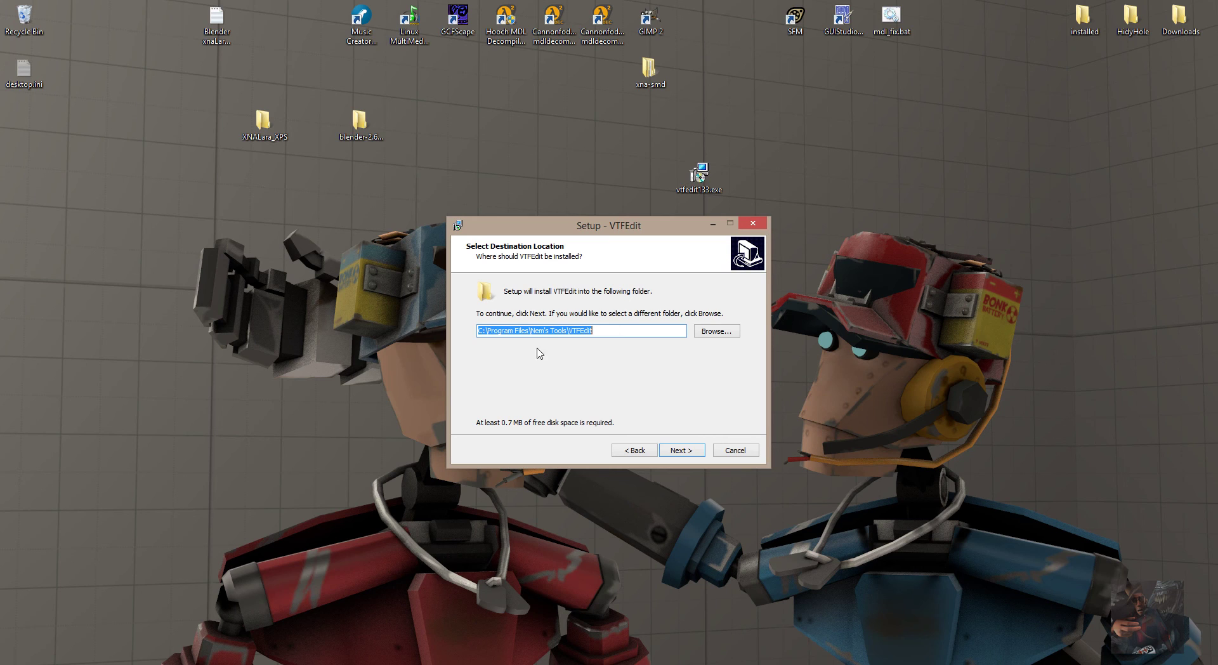
{"action": "left_click", "coordinate": [529, 330]}
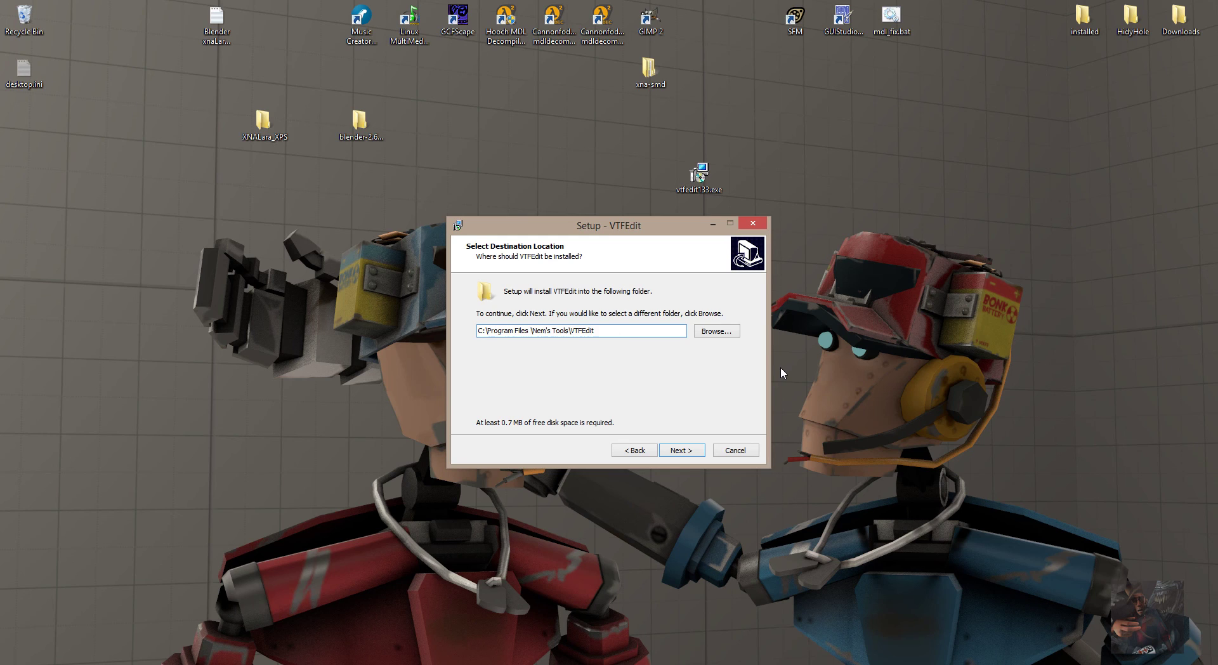
{"action": "type", "text": "(x86)"}
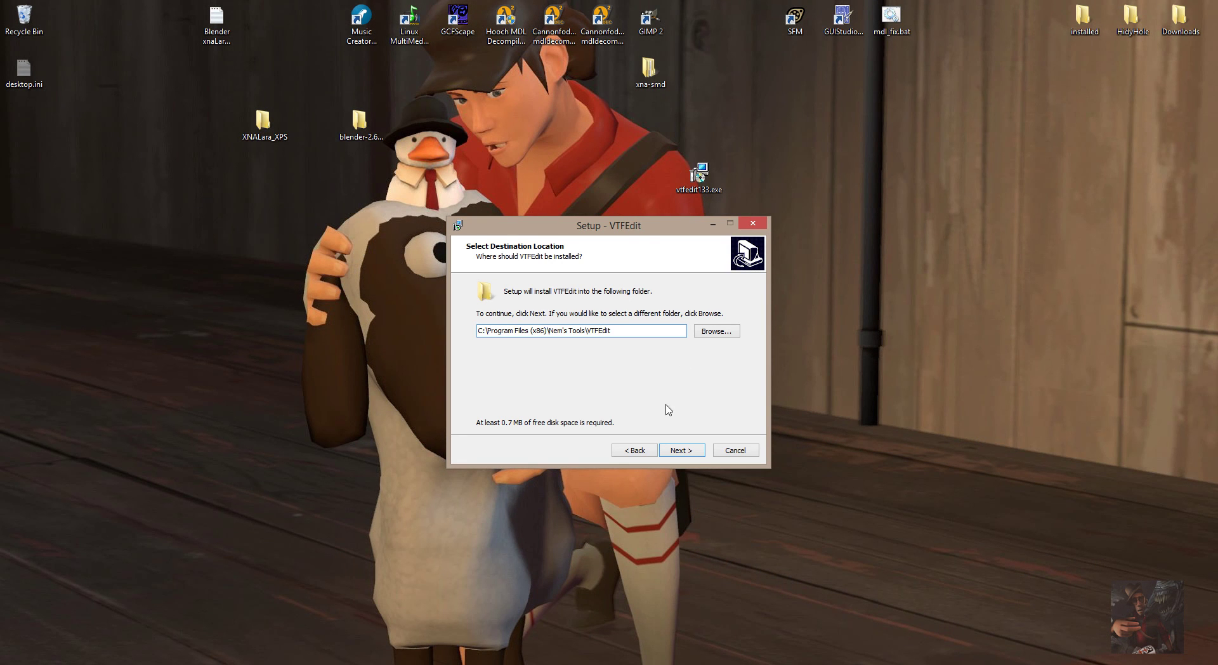
{"action": "left_click", "coordinate": [694, 451]}
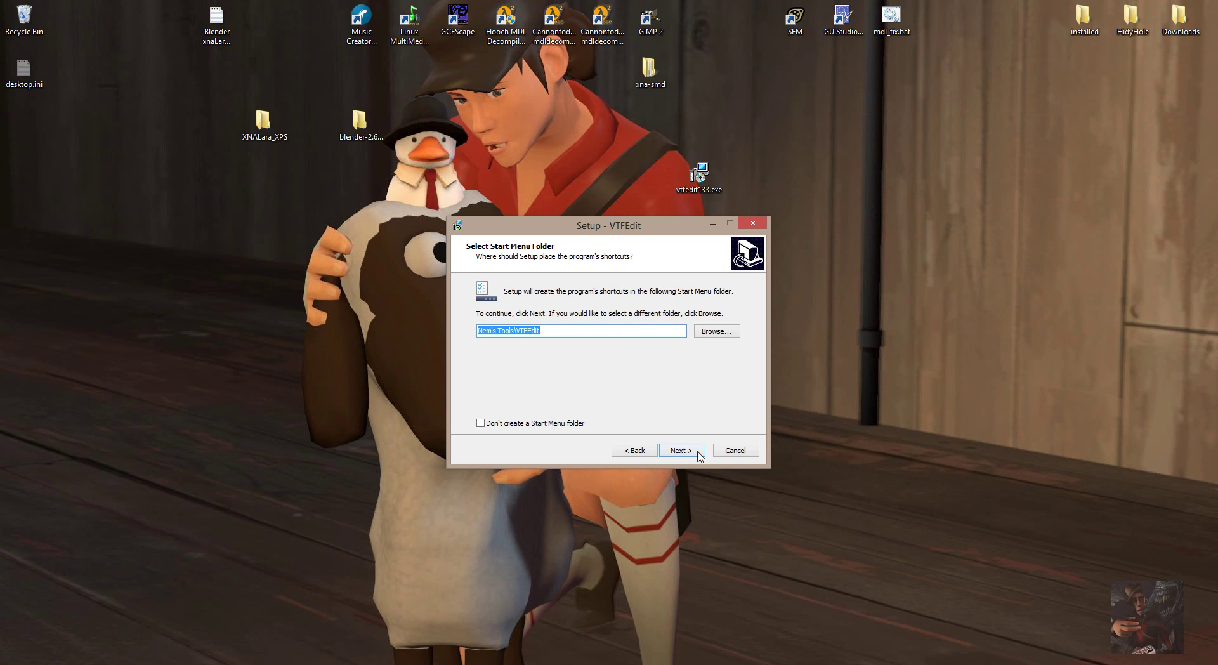
Keep the default Start Menu folder, add a desktop icon and .vmt association, and install VTFEdit
{"action": "left_click", "coordinate": [694, 451]}
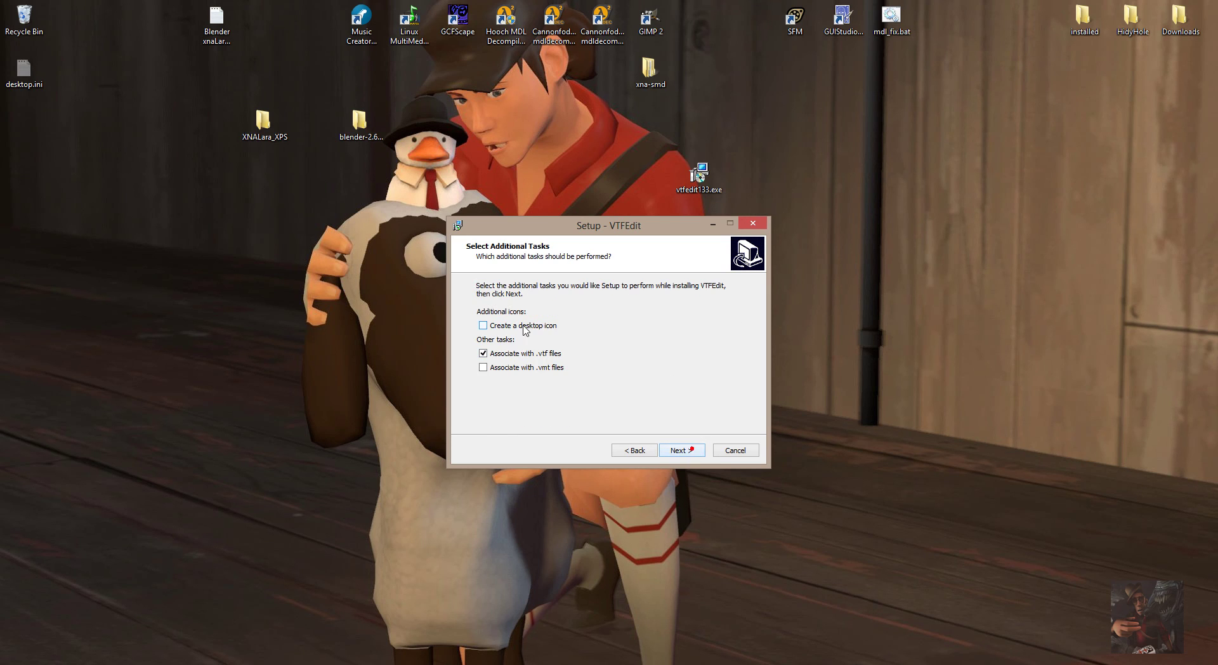
{"action": "left_click", "coordinate": [484, 326]}
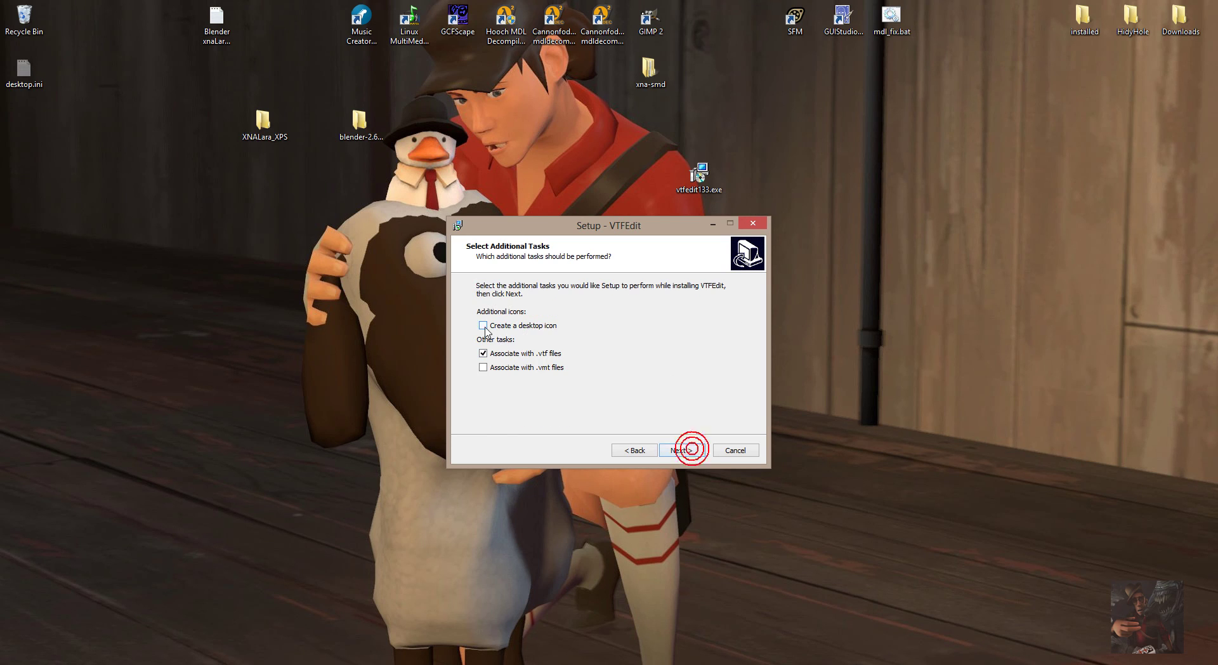
{"action": "left_click", "coordinate": [483, 367]}
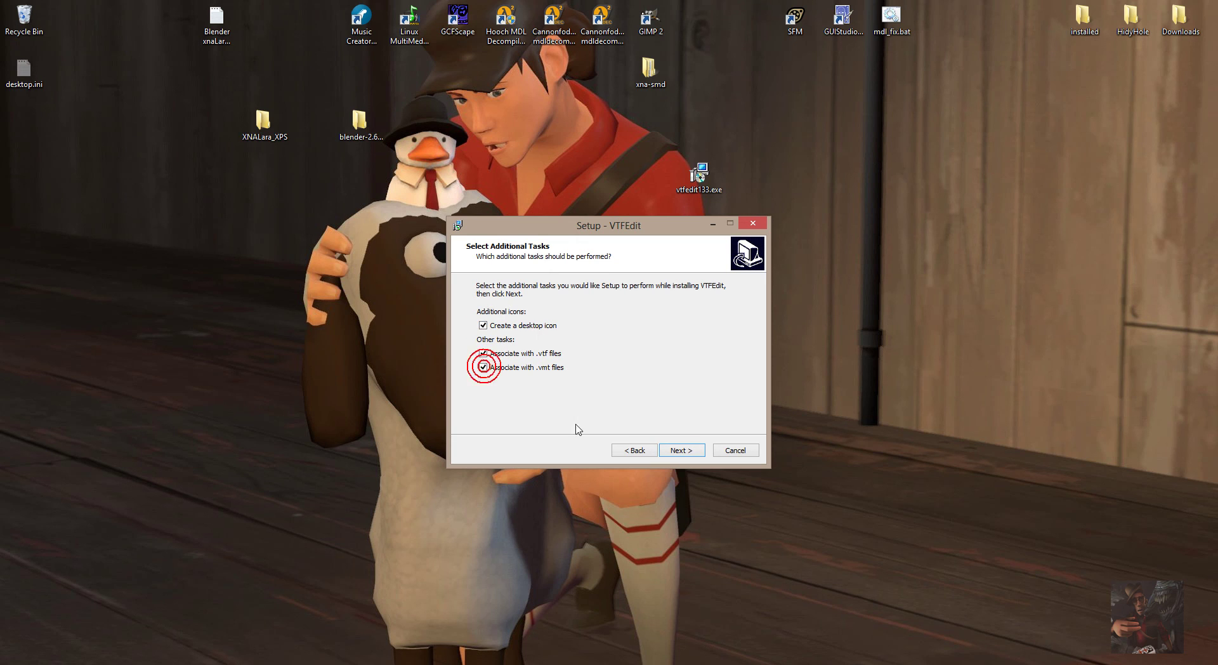
{"action": "left_click", "coordinate": [685, 453]}
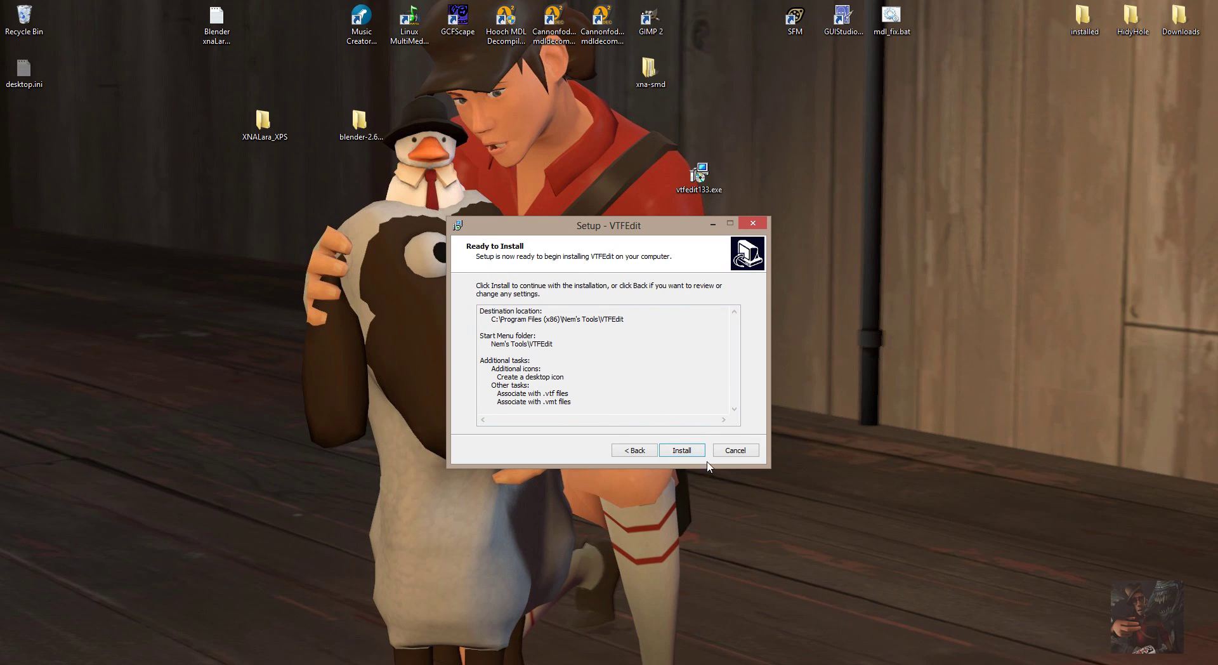
{"action": "left_click", "coordinate": [685, 452]}
Skip the readme, test-launch and close VTFEdit, and move its shortcut into the top row
{"action": "left_click", "coordinate": [683, 449]}
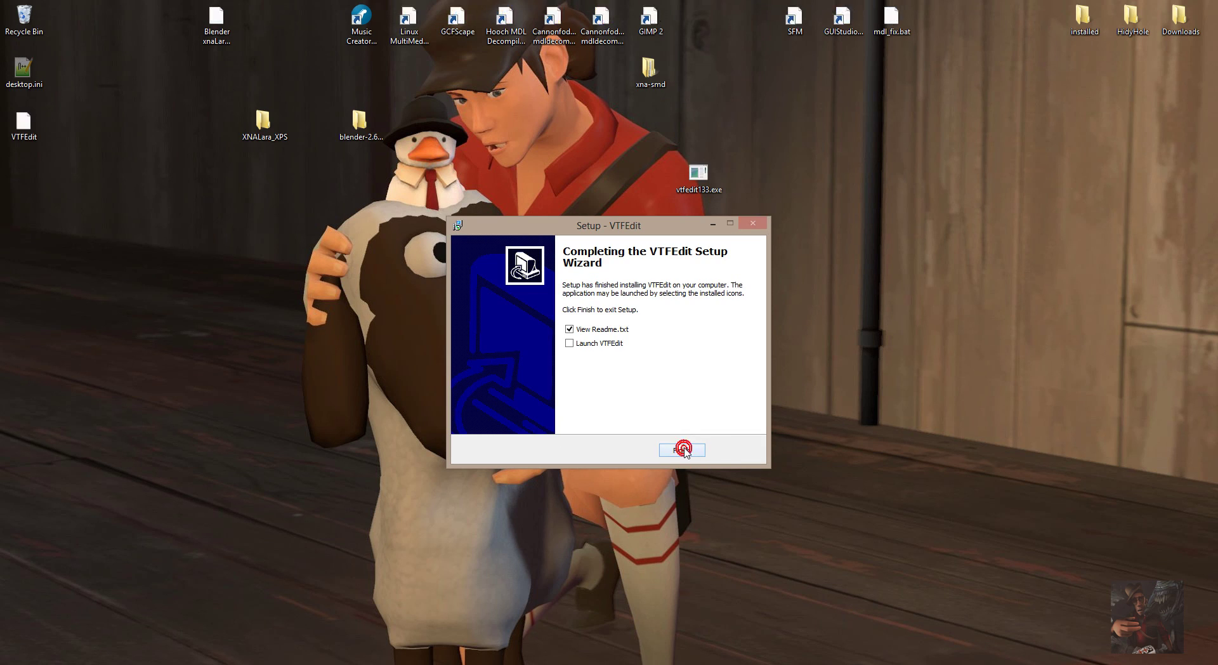
{"action": "left_click", "coordinate": [569, 343]}
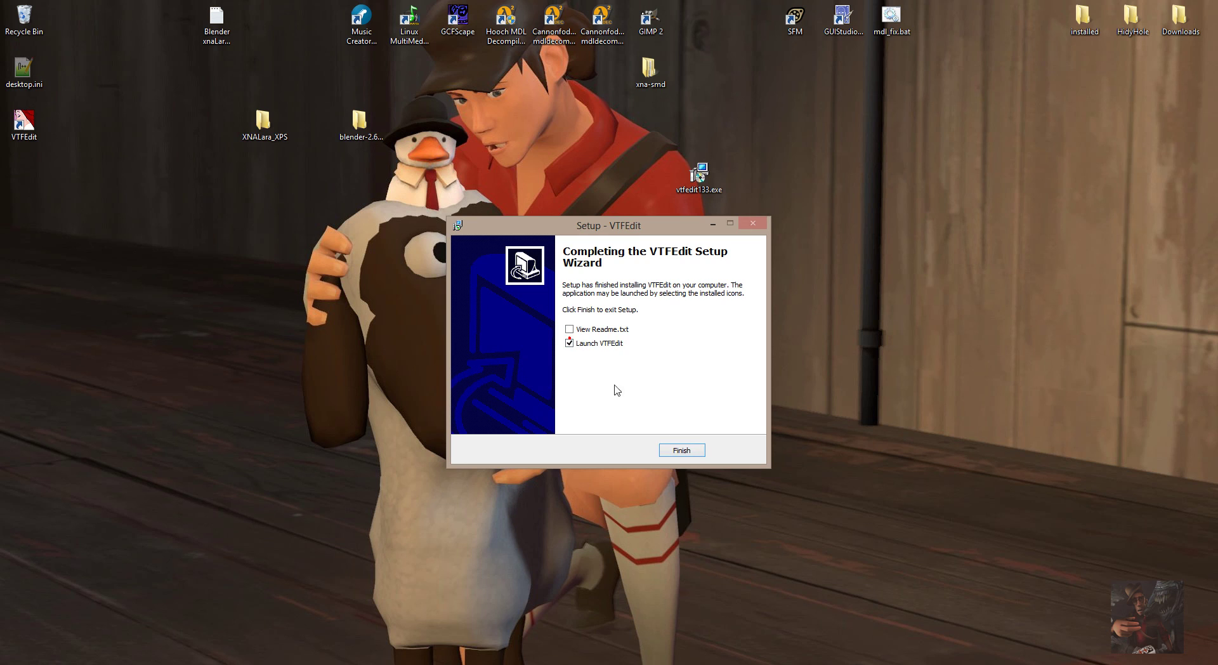
{"action": "left_click", "coordinate": [681, 450]}
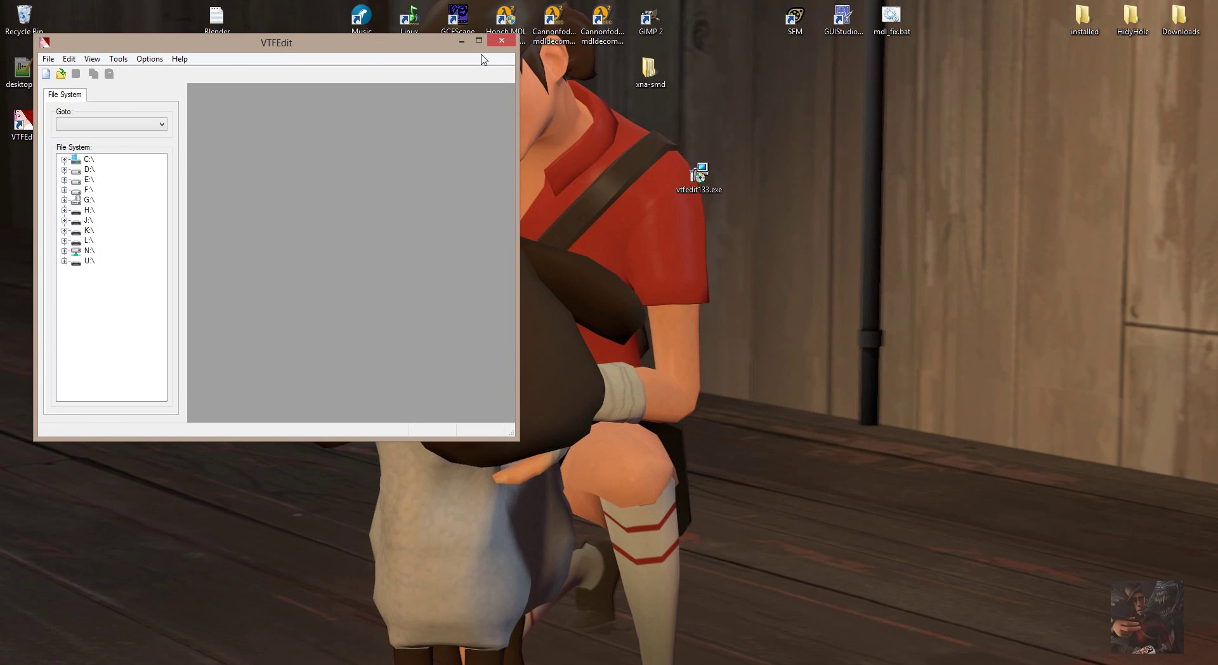
{"action": "left_click", "coordinate": [501, 41]}
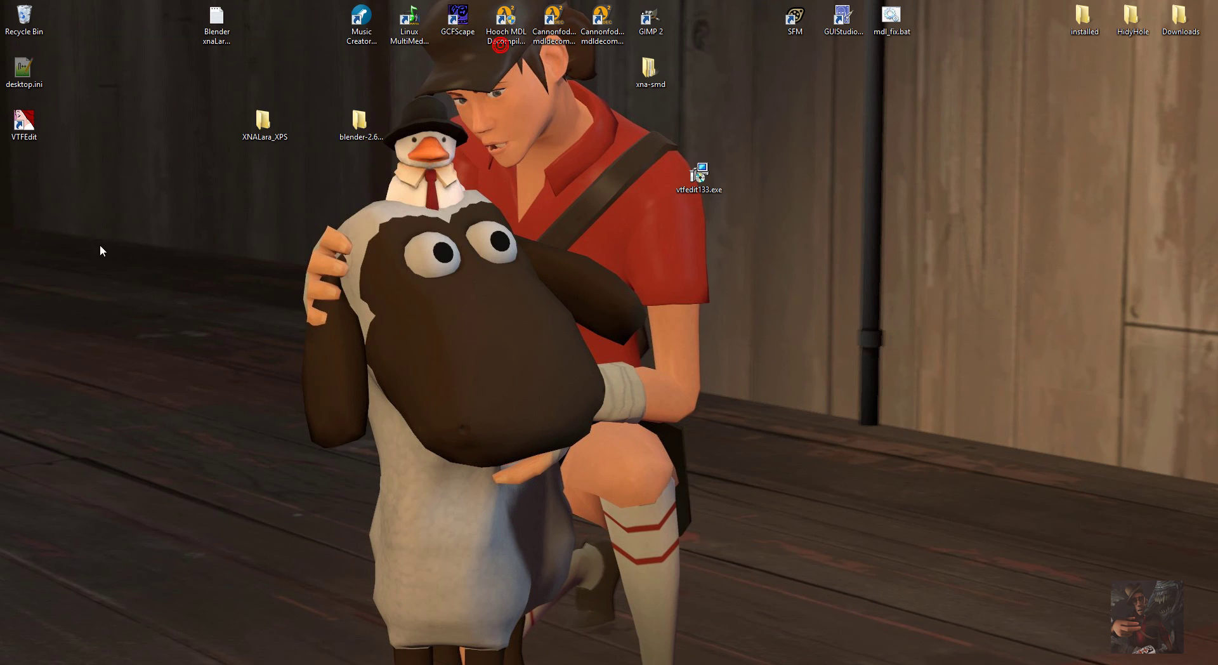
{"action": "left_click", "coordinate": [26, 125]}
{"action": "left_click_drag", "start_coordinate": [27, 126], "coordinate": [701, 22]}
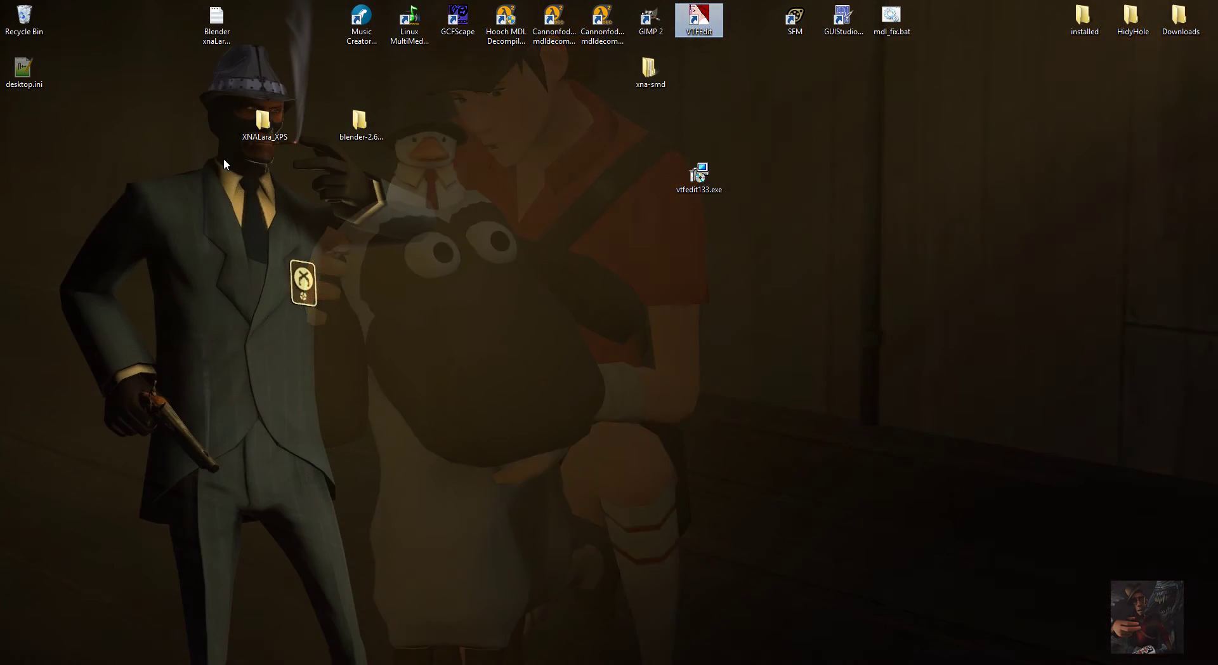
Create a desktop shortcut to XNALara XPS.exe from the XNALara_XPS folder and close it
{"action": "double_click", "coordinate": [260, 127]}
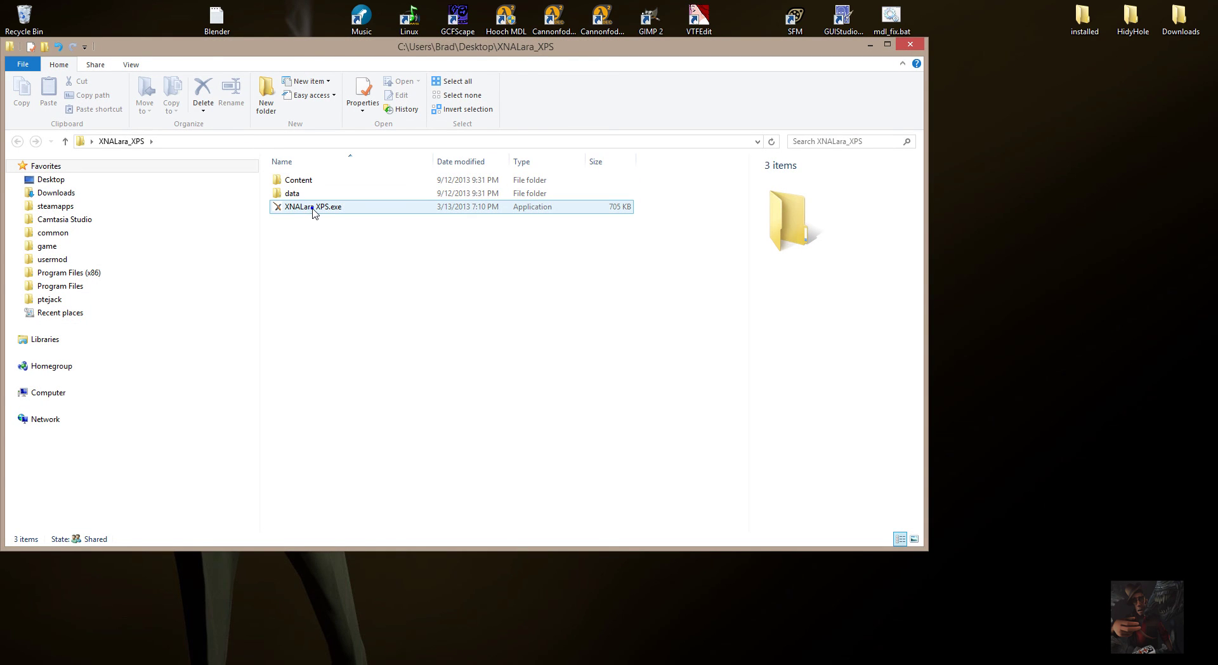
{"action": "left_click_drag", "start_coordinate": [313, 212], "coordinate": [1019, 186]}
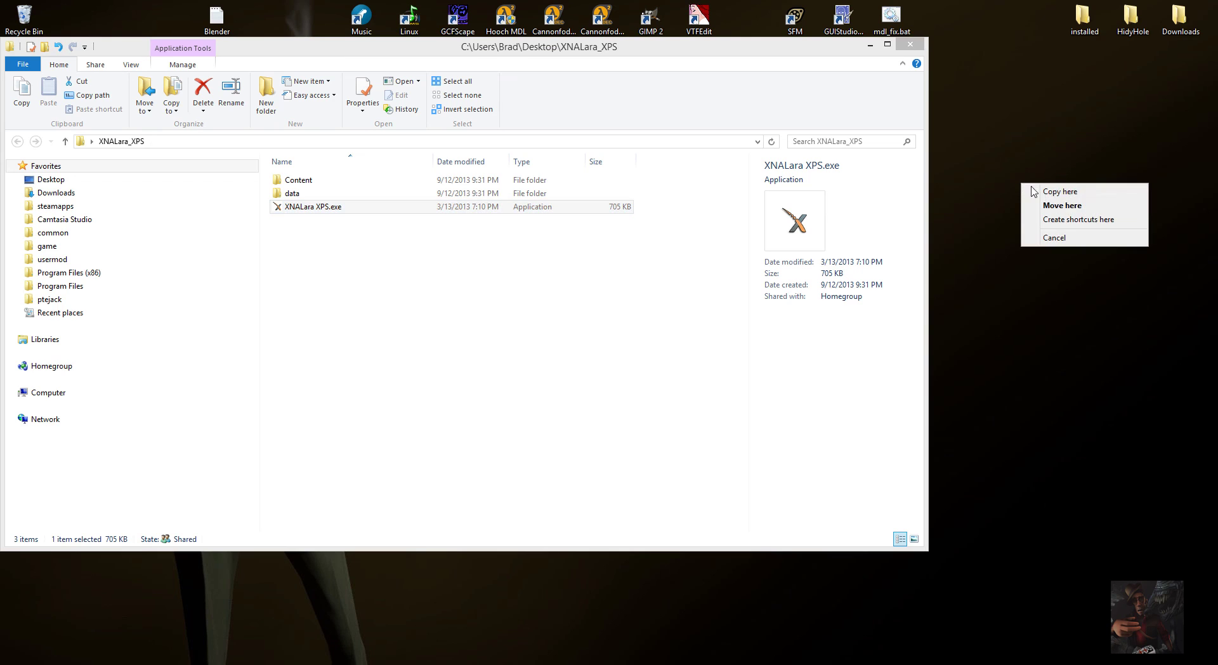
{"action": "left_click", "coordinate": [1076, 219]}
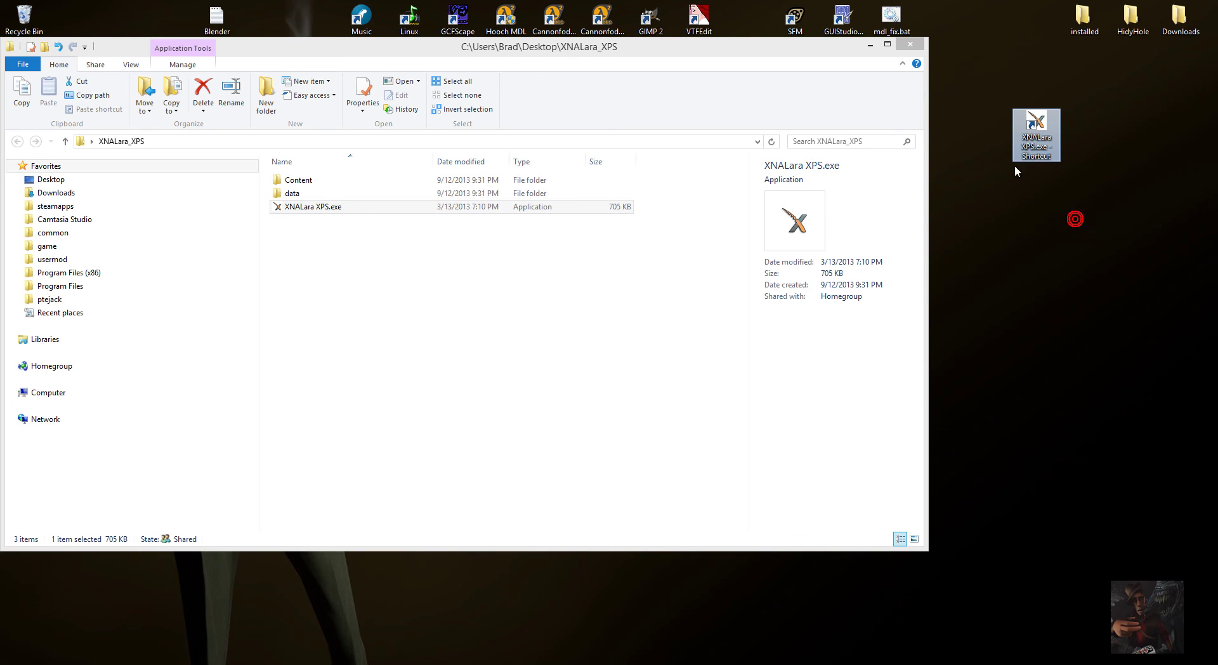
{"action": "left_click", "coordinate": [916, 50]}
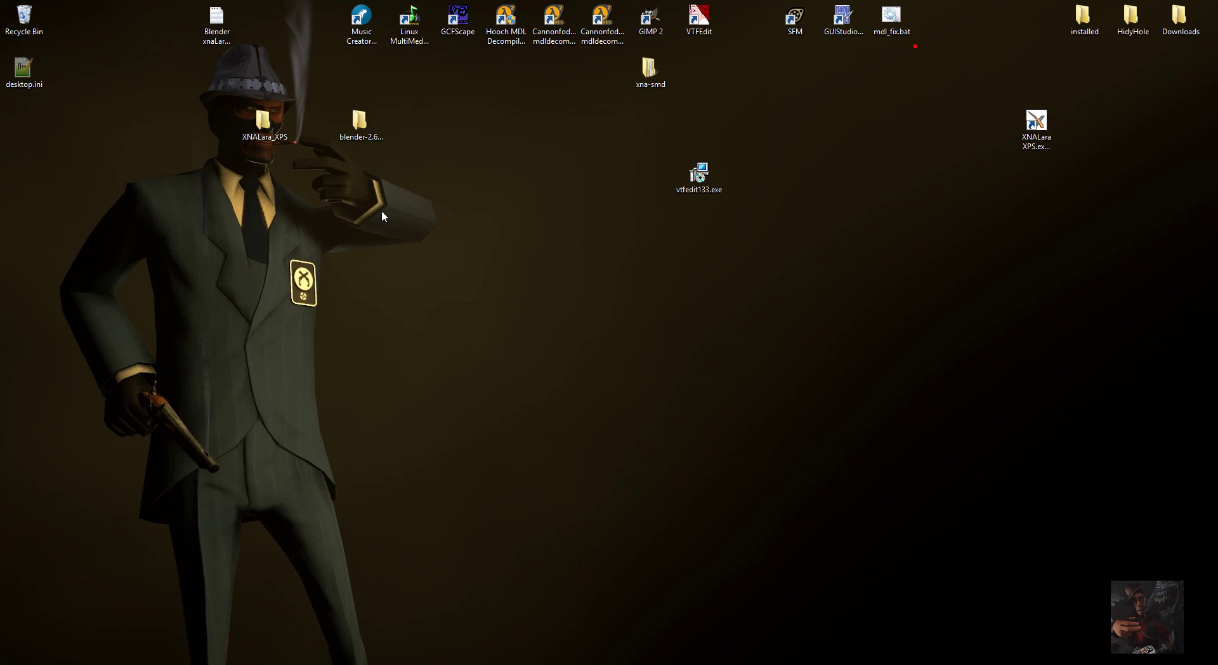
Create a desktop shortcut to blender.exe from the blender-2.68a-windows64 folder and close it
{"action": "double_click", "coordinate": [362, 120]}
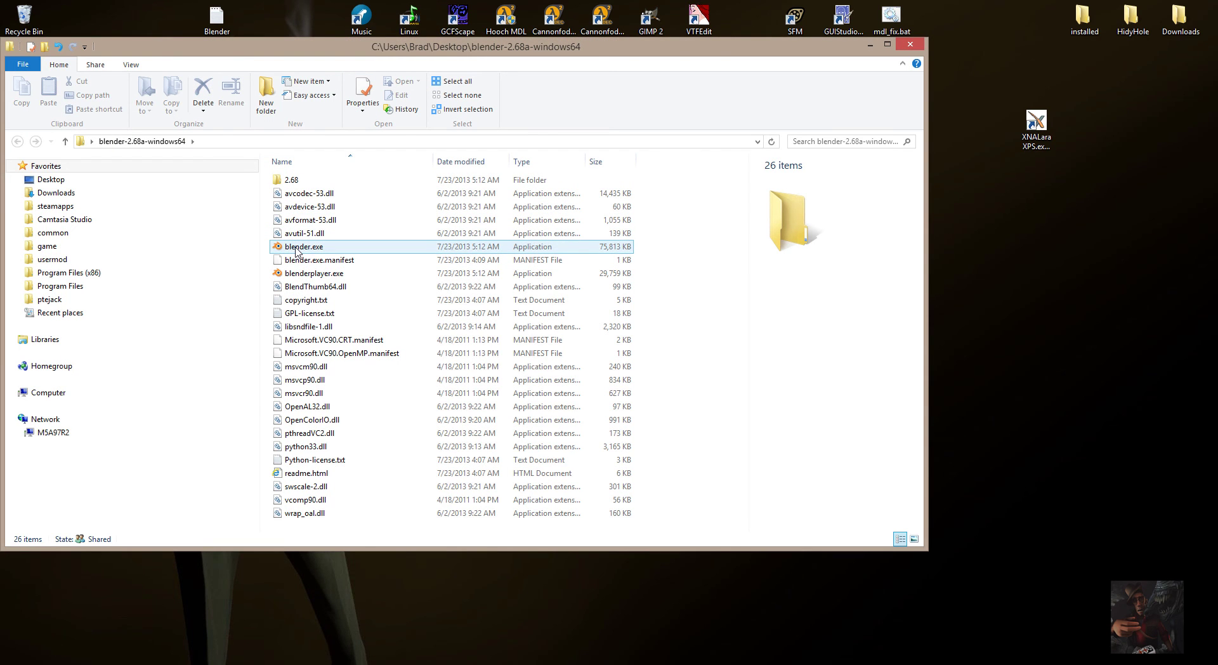
{"action": "left_click_drag", "start_coordinate": [295, 247], "coordinate": [1009, 258]}
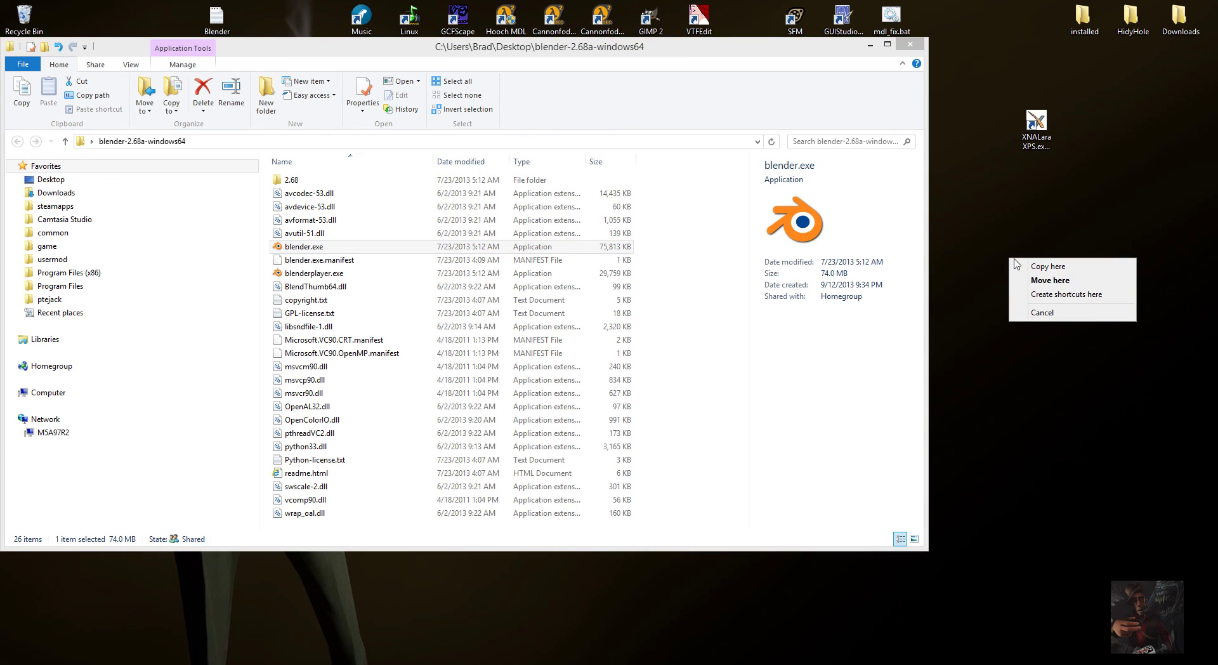
{"action": "left_click", "coordinate": [1052, 294]}
{"action": "left_click", "coordinate": [911, 44]}
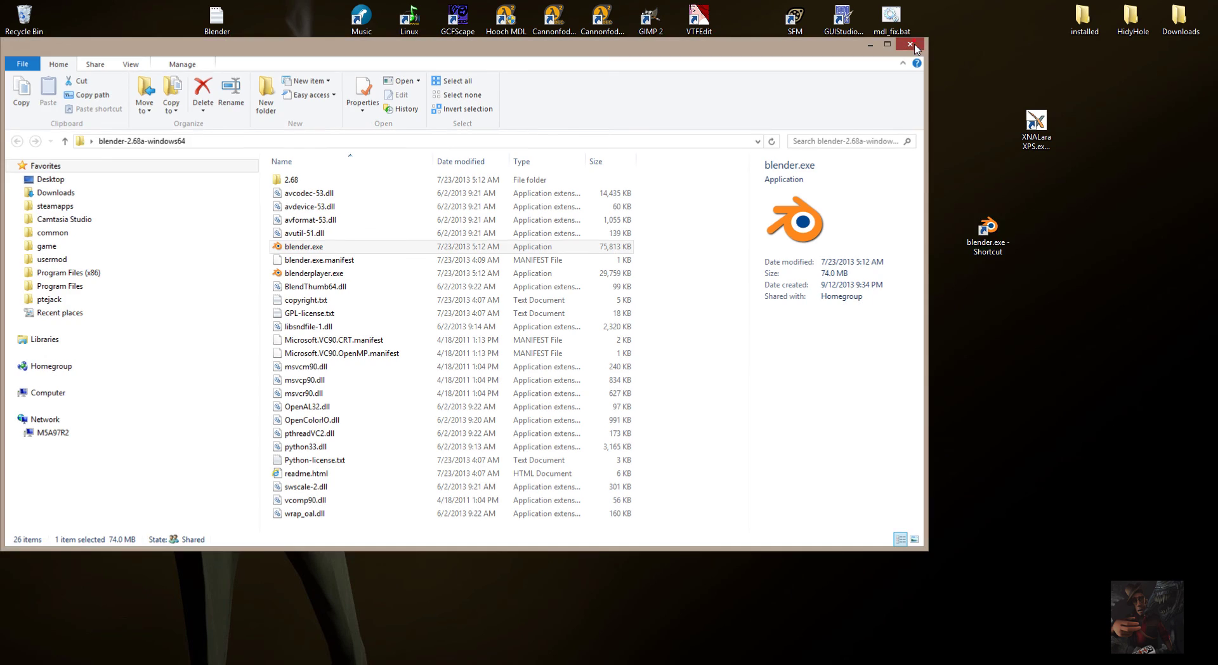
Rename the shortcuts to 'XNALara XPS' and 'blender' by removing the '.exe - Shortcut' suffix
{"action": "left_click", "coordinate": [1041, 149]}
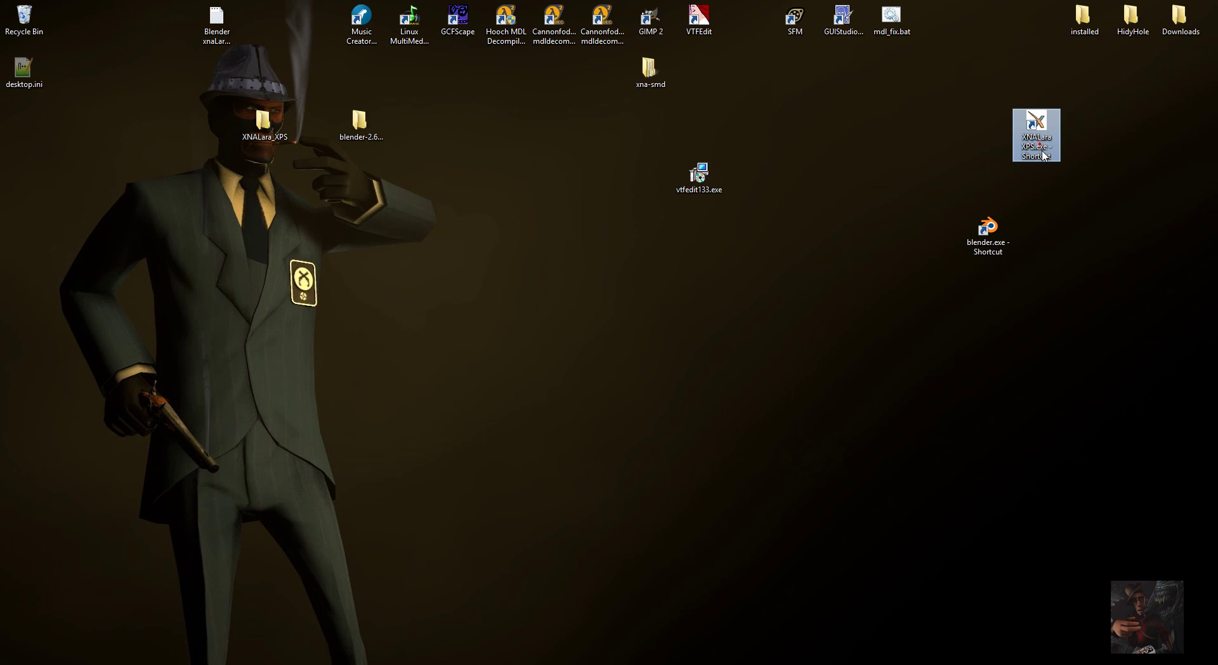
{"action": "left_click", "coordinate": [1042, 150]}
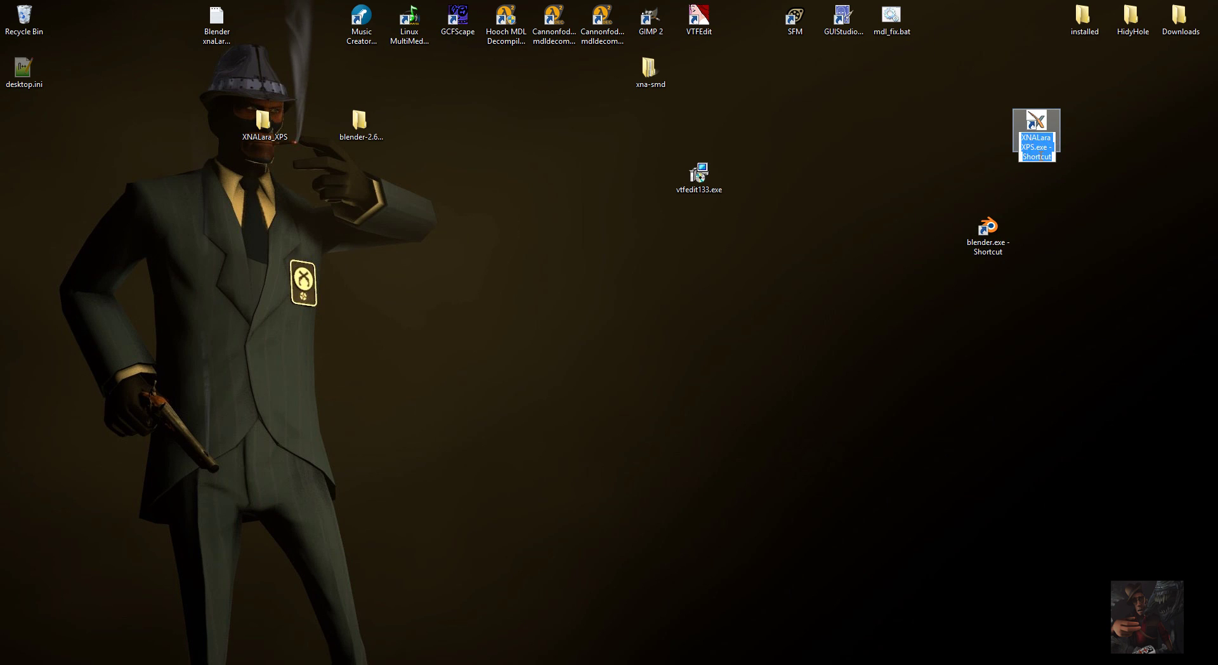
{"action": "left_click_drag", "start_coordinate": [1033, 148], "coordinate": [1074, 170]}
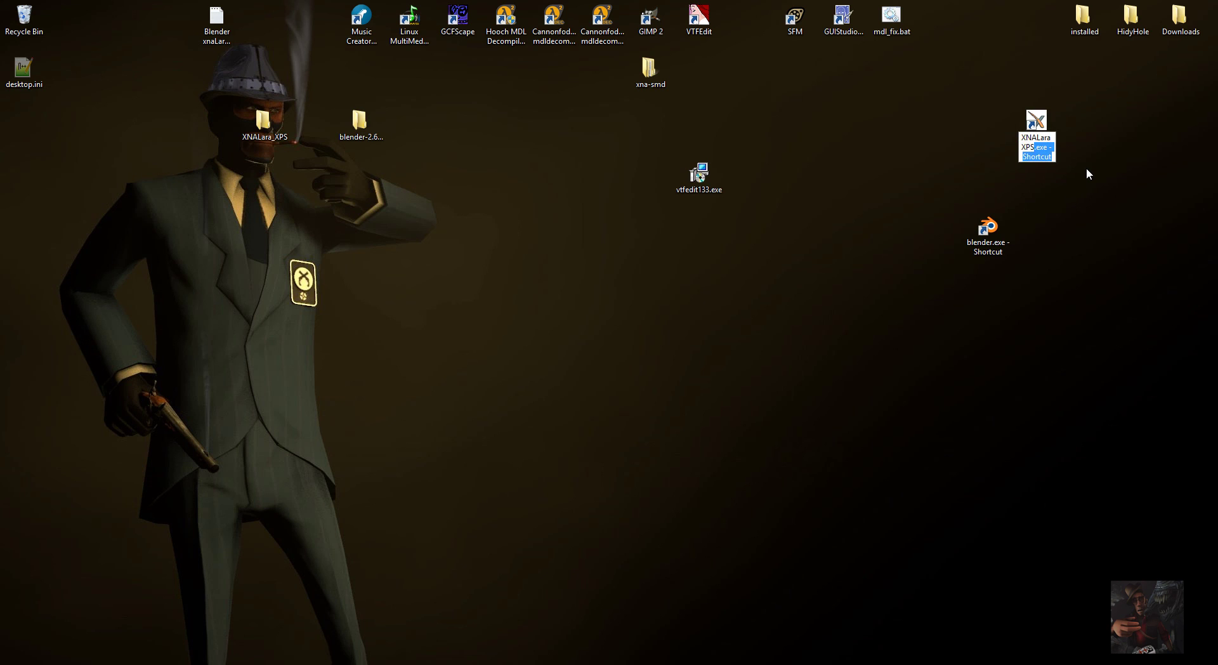
{"action": "key", "text": "BackSpace"}
{"action": "key", "text": "Return"}
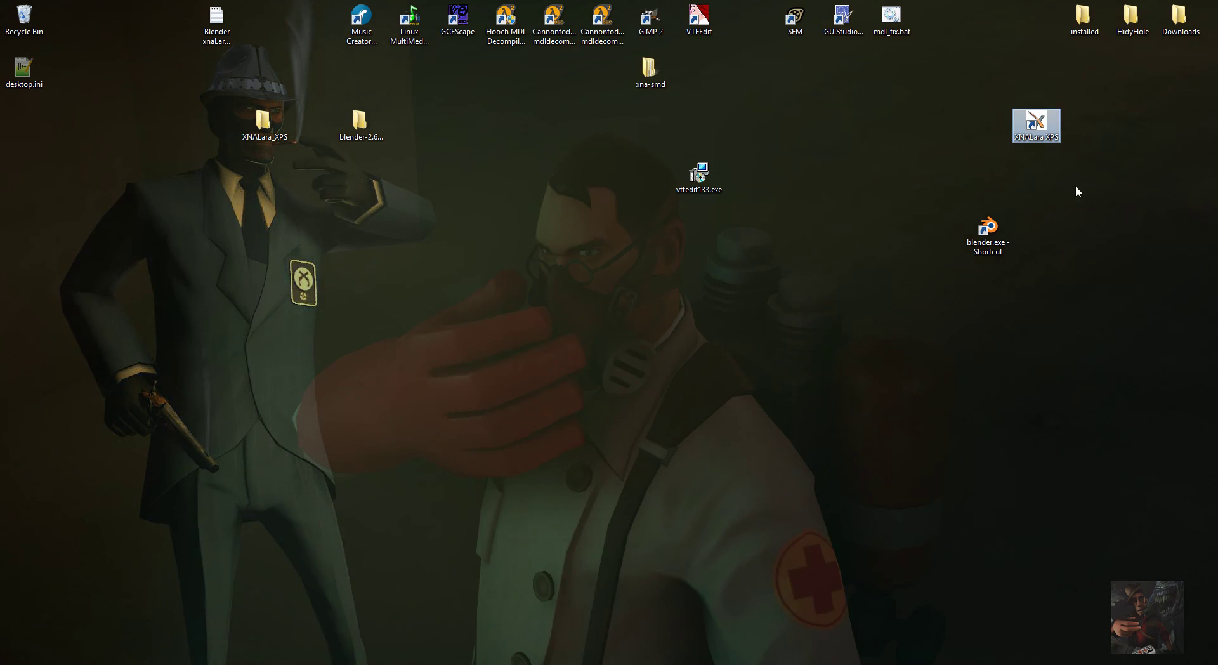
{"action": "left_click", "coordinate": [984, 236]}
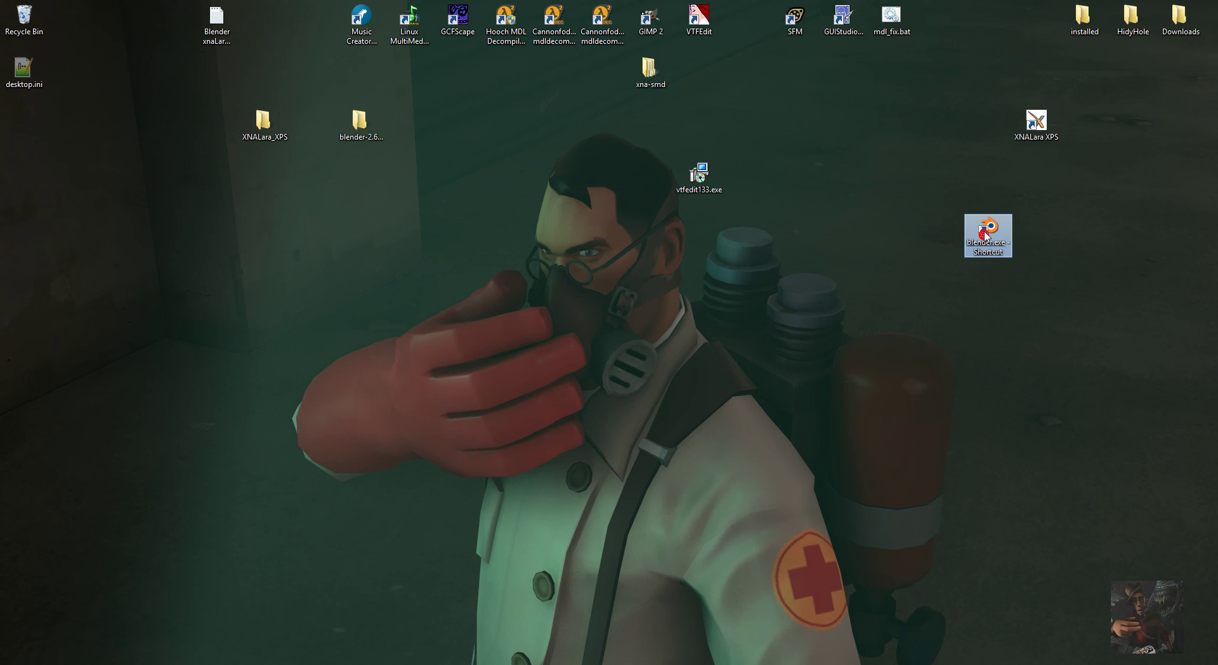
{"action": "double_click", "coordinate": [992, 250]}
{"action": "left_click_drag", "start_coordinate": [990, 244], "coordinate": [1052, 266]}
{"action": "key", "text": "Delete"}
{"action": "key", "text": "Return"}
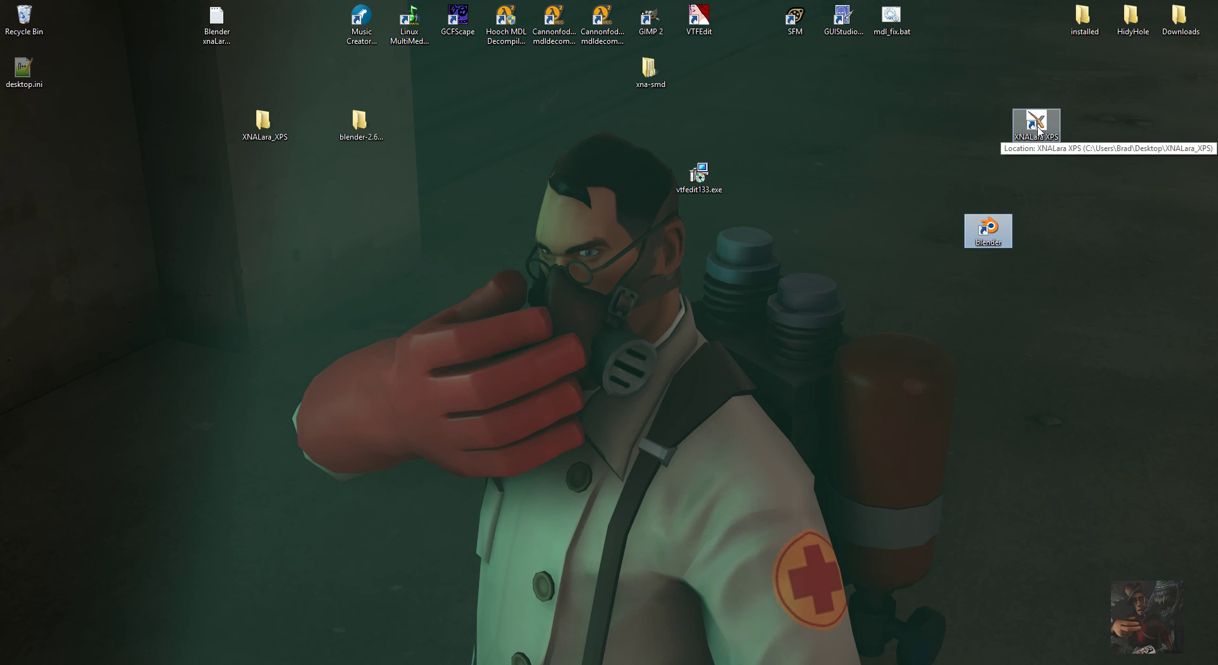
Line up XNALara XPS and blender in the top icon row and move vtfedit133.exe into installed
{"action": "left_click_drag", "start_coordinate": [360, 19], "coordinate": [312, 21]}
{"action": "left_click_drag", "start_coordinate": [417, 28], "coordinate": [369, 29]}
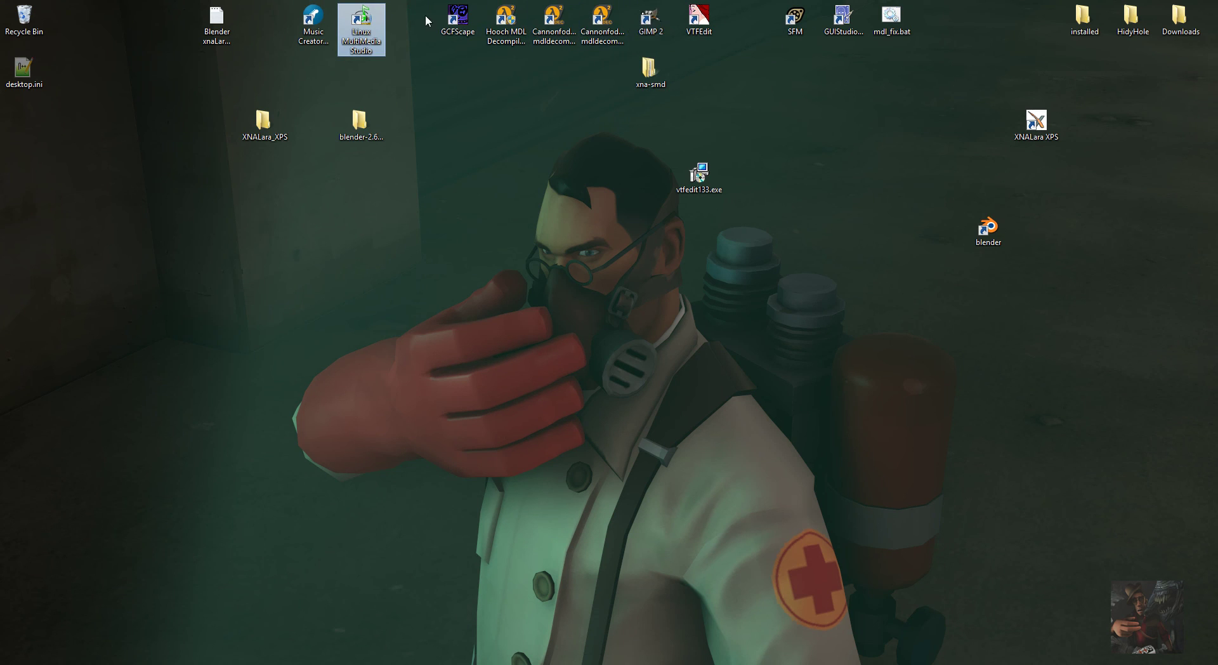
{"action": "left_click_drag", "start_coordinate": [425, 14], "coordinate": [521, 22]}
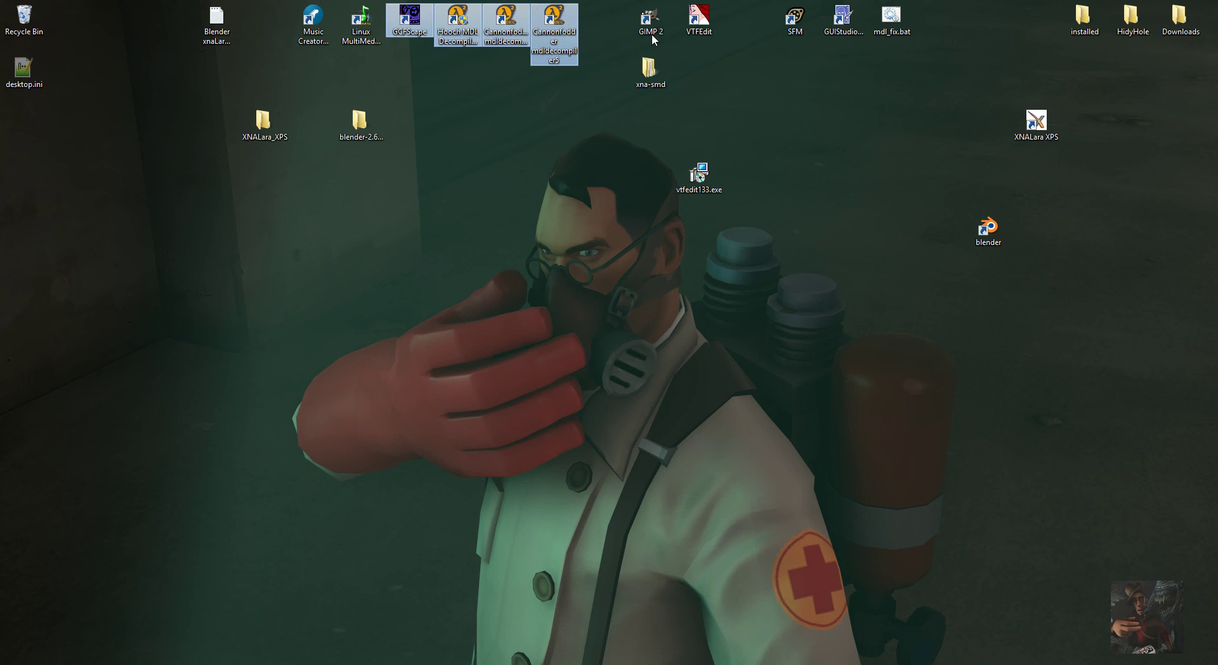
{"action": "left_click", "coordinate": [1045, 126]}
{"action": "left_click_drag", "start_coordinate": [1045, 127], "coordinate": [610, 21]}
{"action": "left_click_drag", "start_coordinate": [986, 230], "coordinate": [751, 19]}
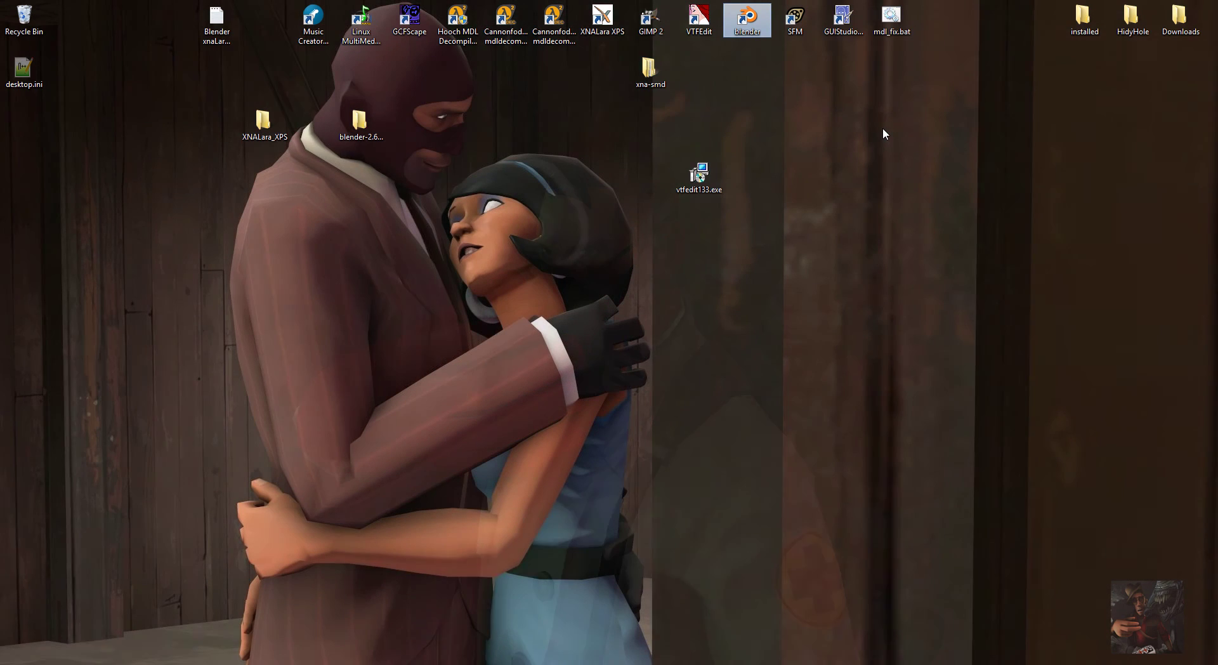
{"action": "left_click_drag", "start_coordinate": [701, 171], "coordinate": [1091, 21]}
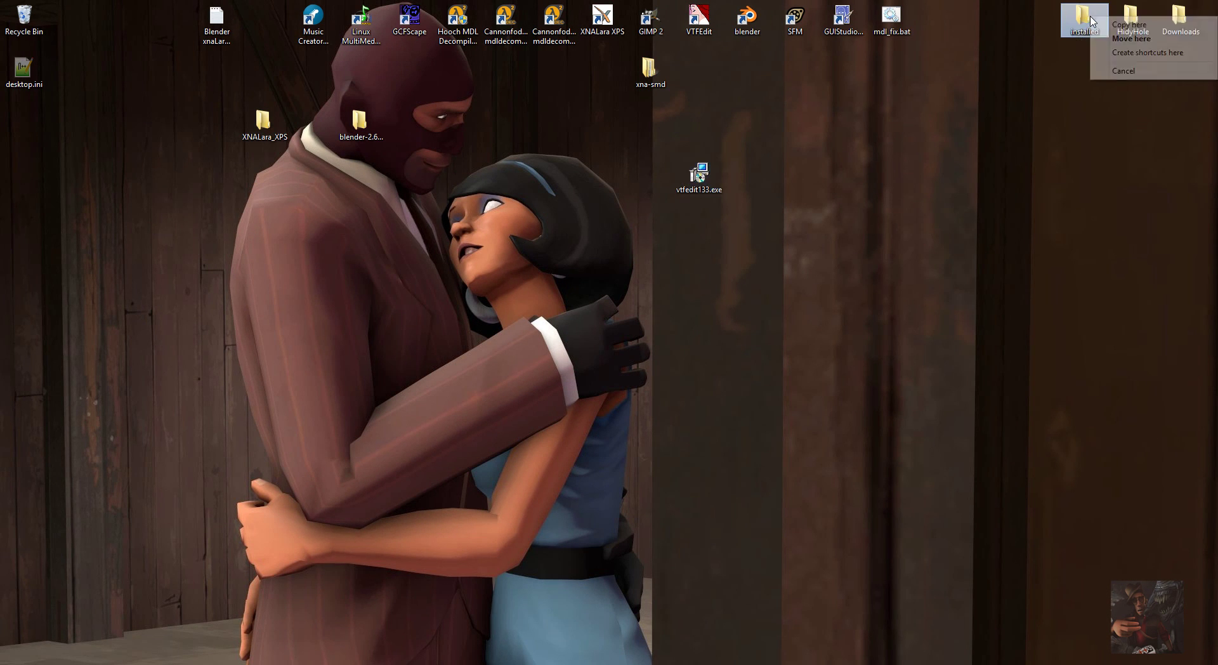
{"action": "left_click", "coordinate": [1120, 39]}
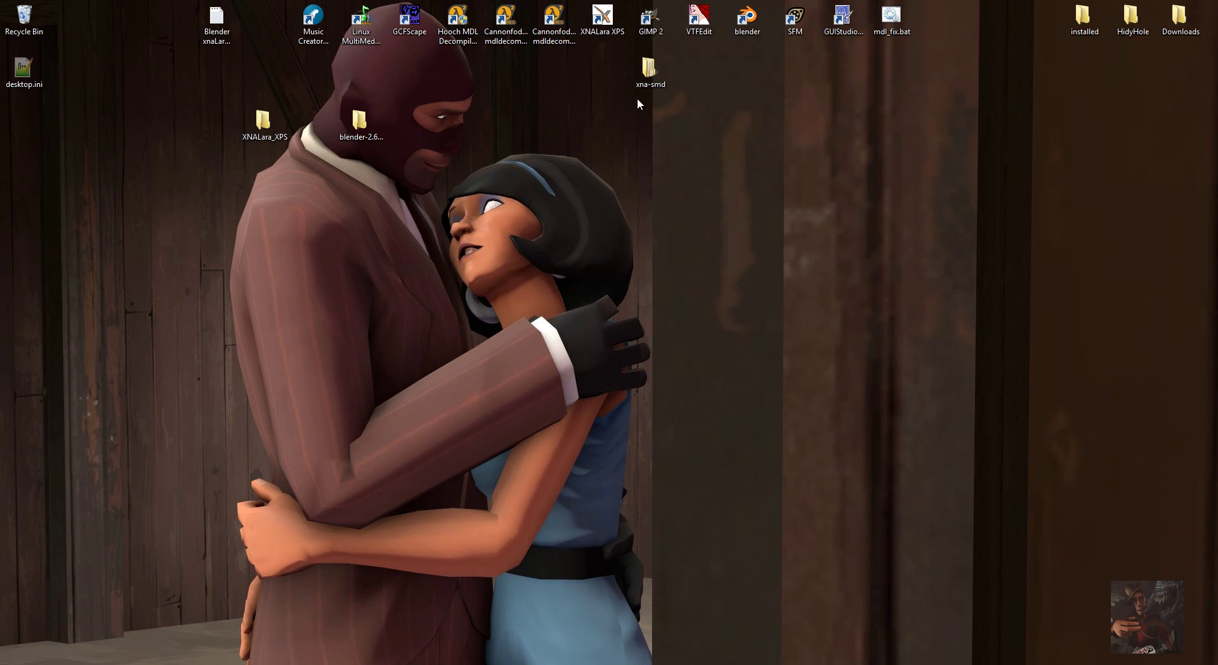
{"action": "double_click", "coordinate": [610, 17]}
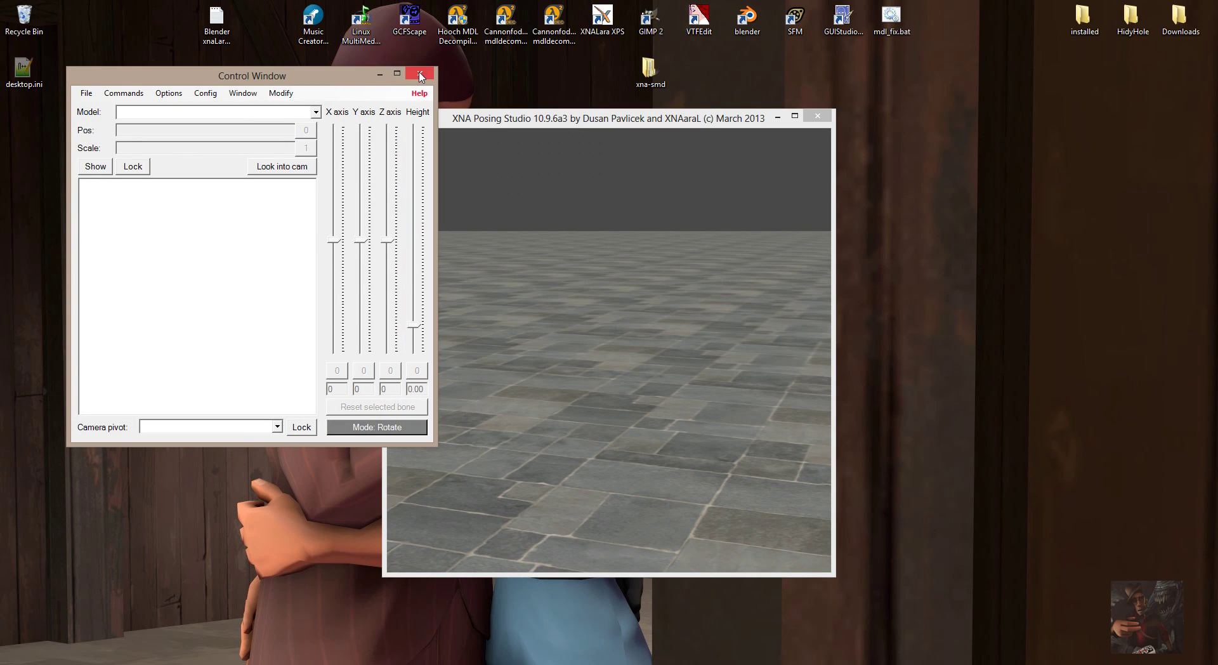
{"action": "left_click", "coordinate": [420, 75]}
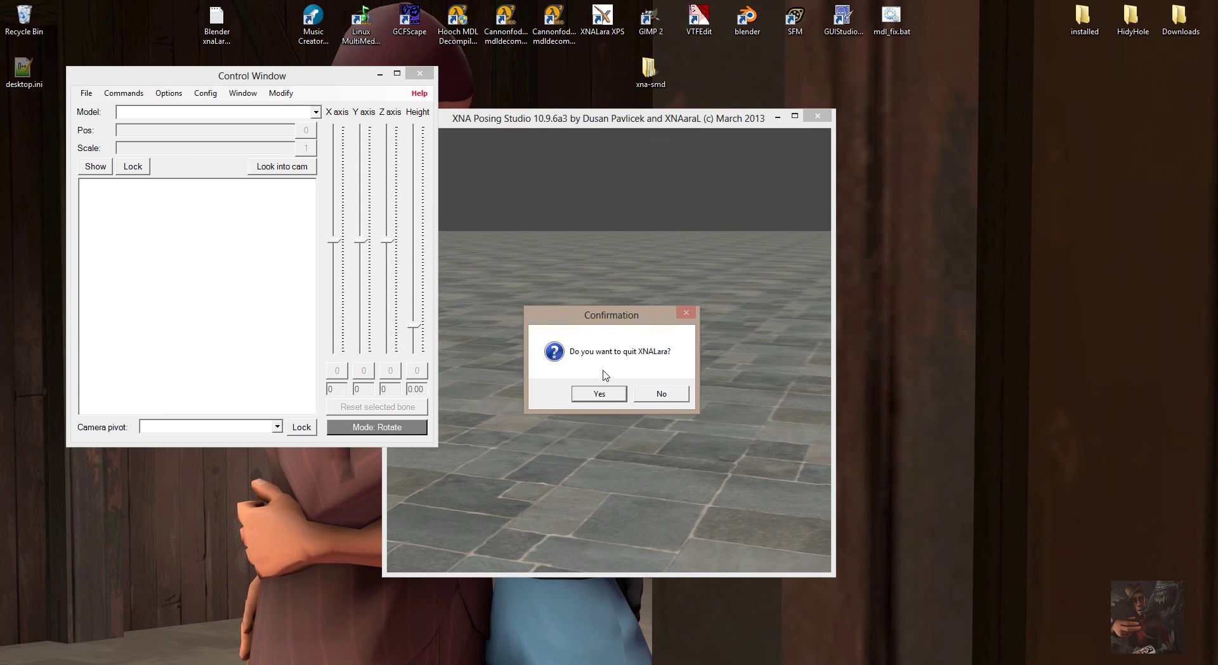
{"action": "left_click", "coordinate": [602, 395]}
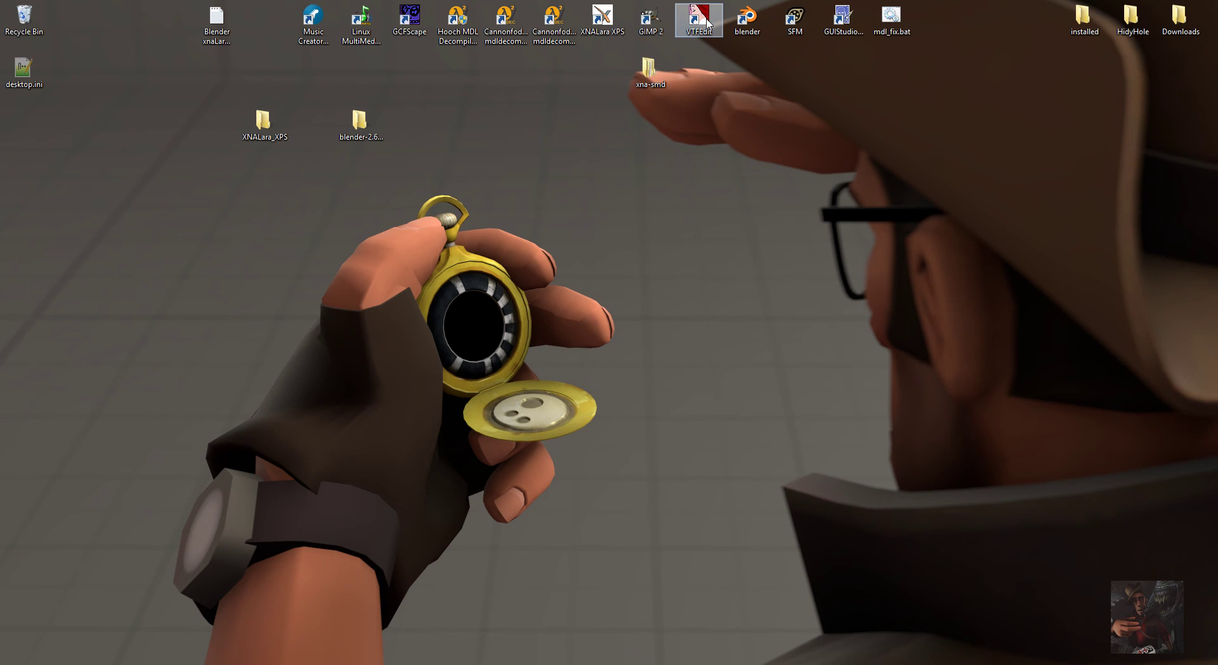
{"action": "double_click", "coordinate": [747, 19]}
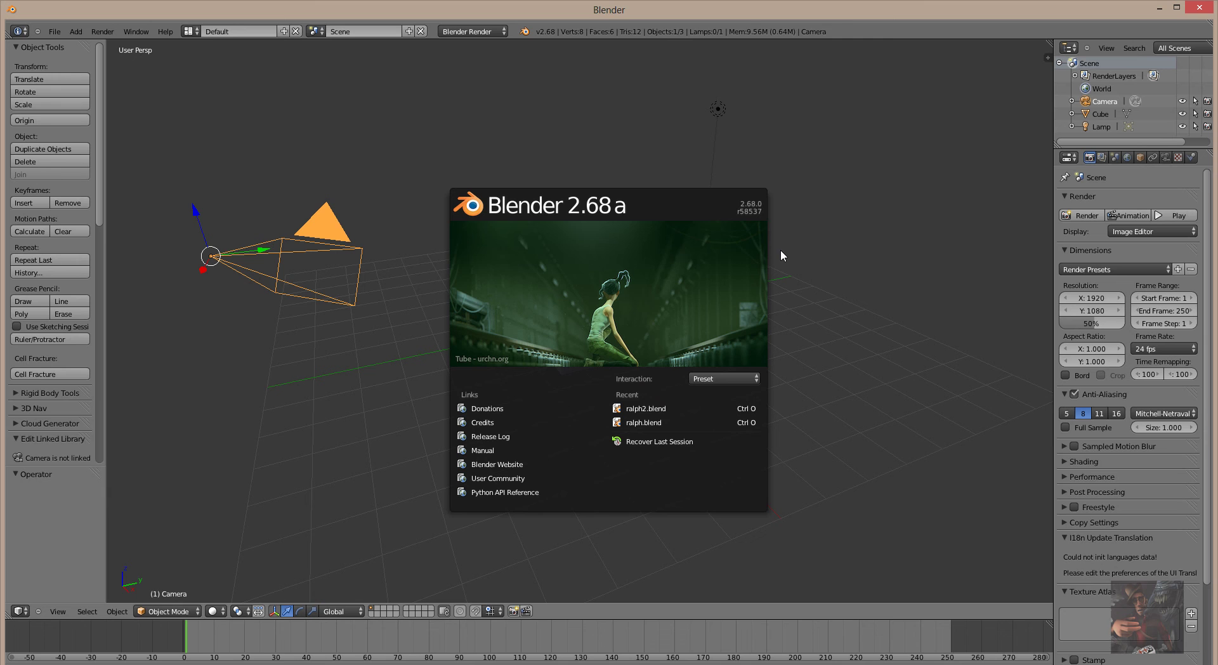
{"action": "left_click", "coordinate": [1211, 13]}
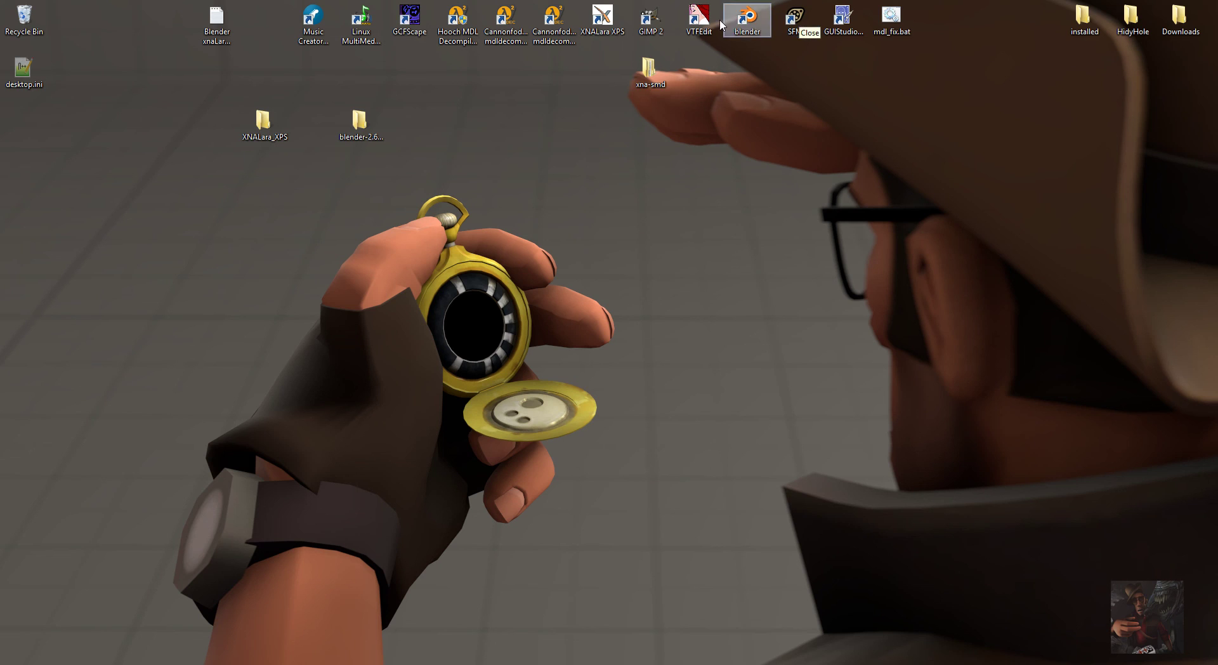
{"action": "double_click", "coordinate": [844, 19]}
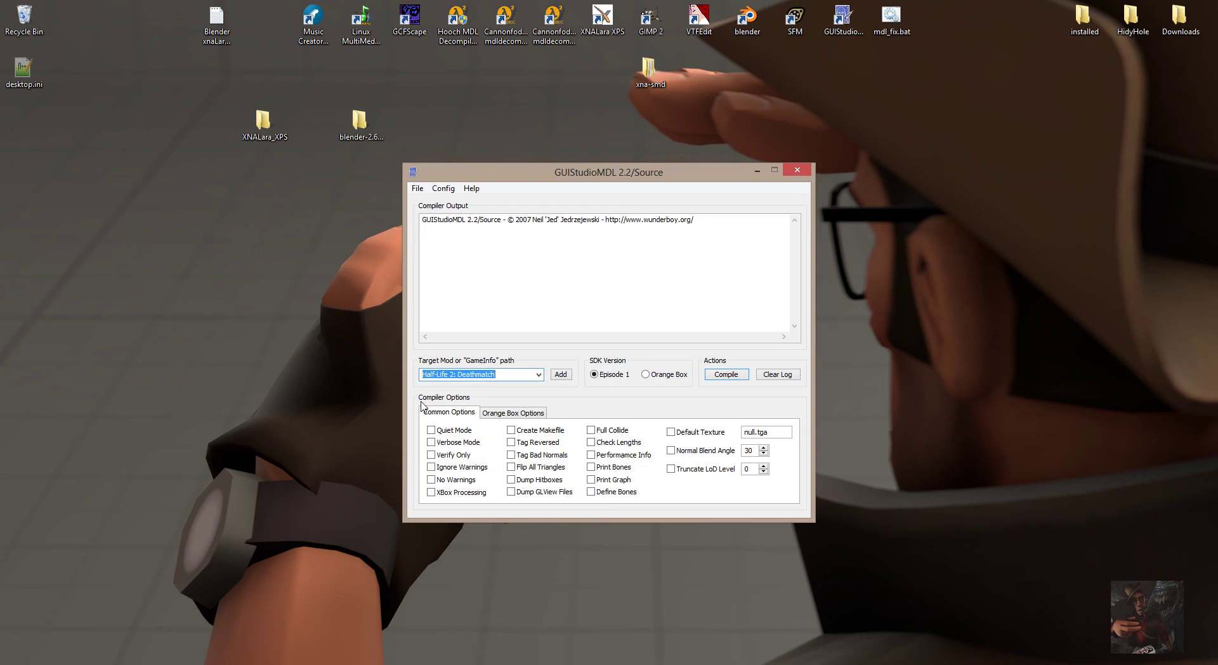
{"action": "left_click", "coordinate": [796, 172]}
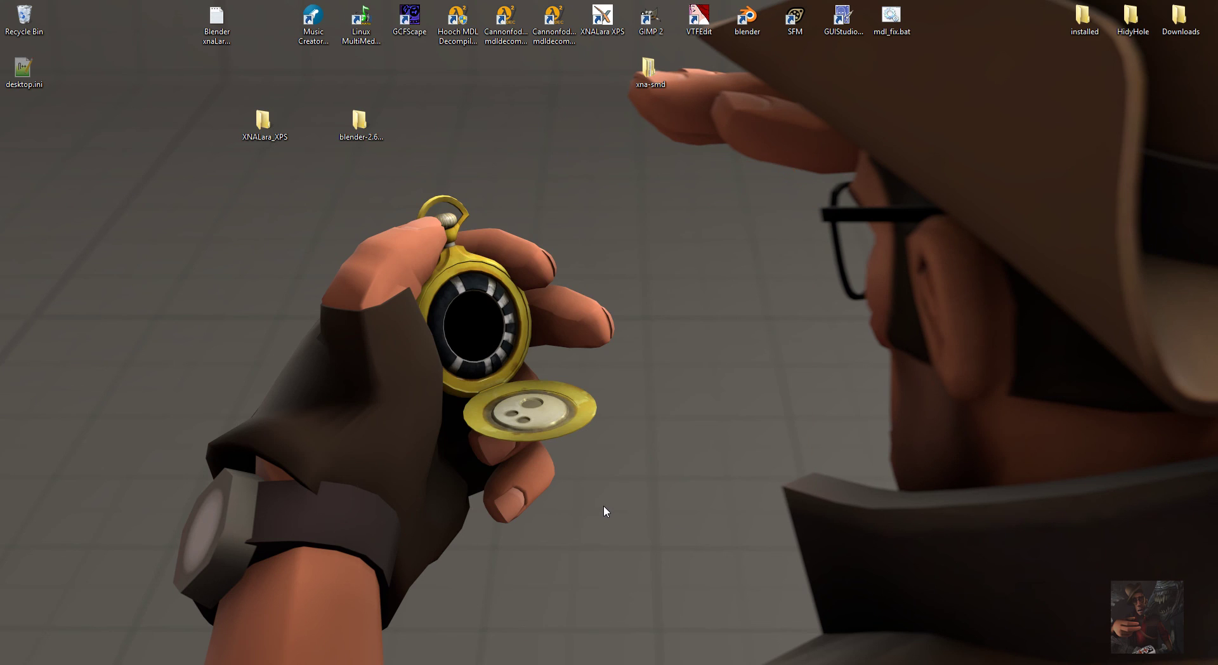